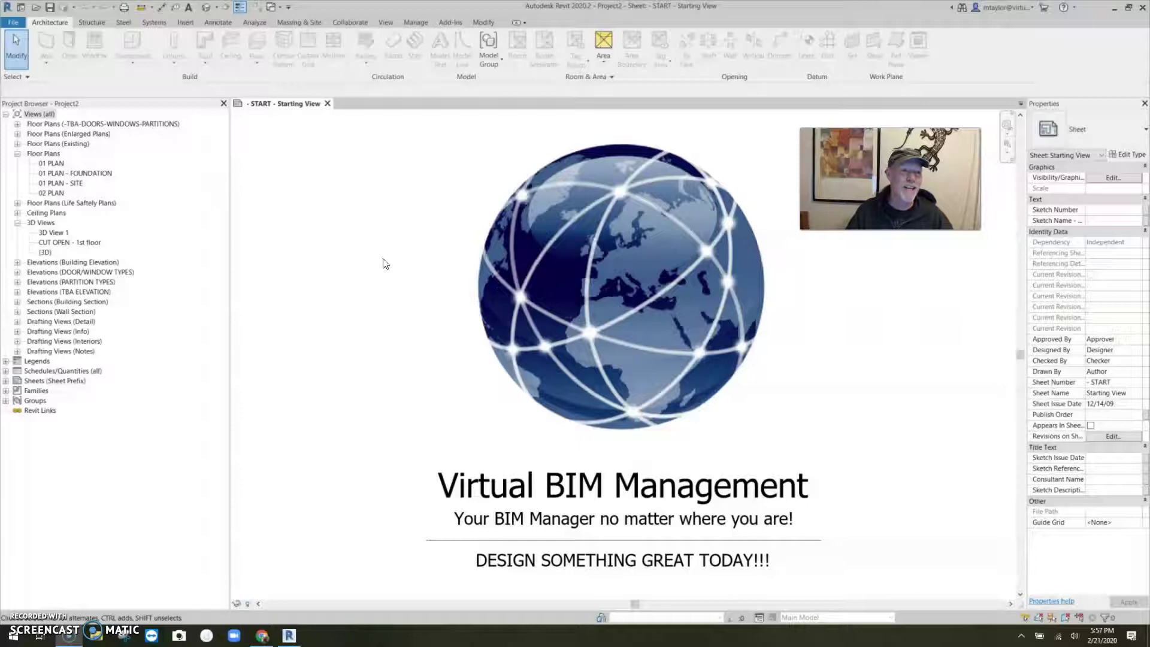
# Step: In the default 3D view, create a straight Handrail - Residential railing about 12'-6" long on the lawn near the house corner
pyautogui.click(209, 10)
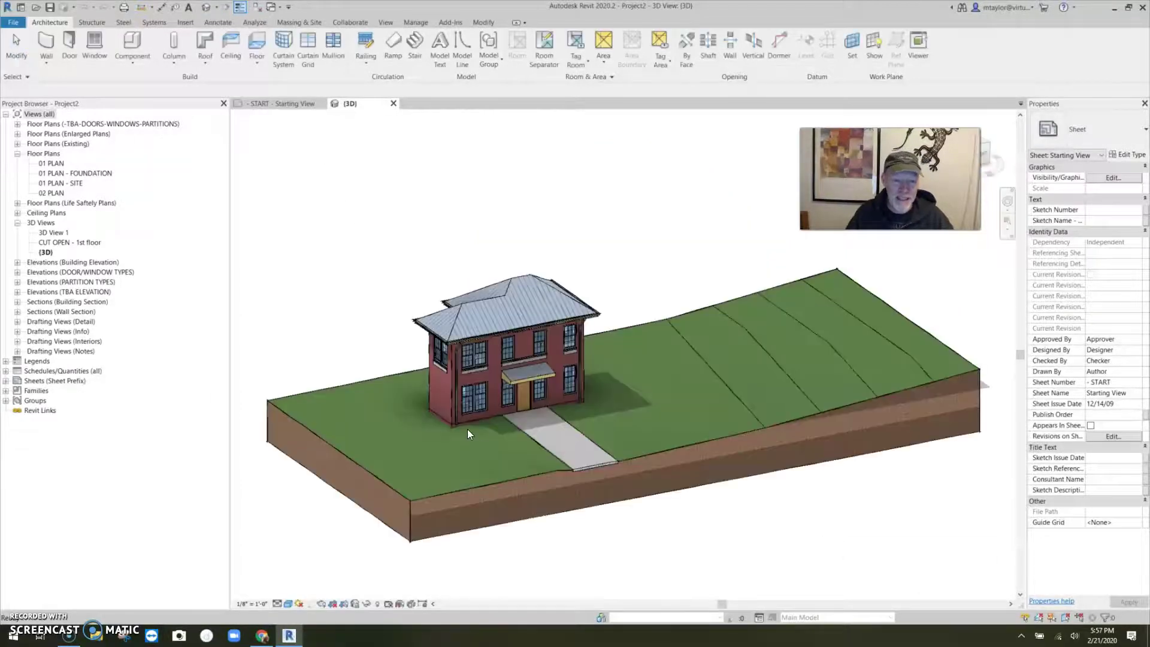
pyautogui.scroll(5, 465, 432)
pyautogui.keyDown('shift'); pyautogui.moveTo(625, 418); pyautogui.dragTo(518, 424, button='middle'); pyautogui.keyUp('shift')
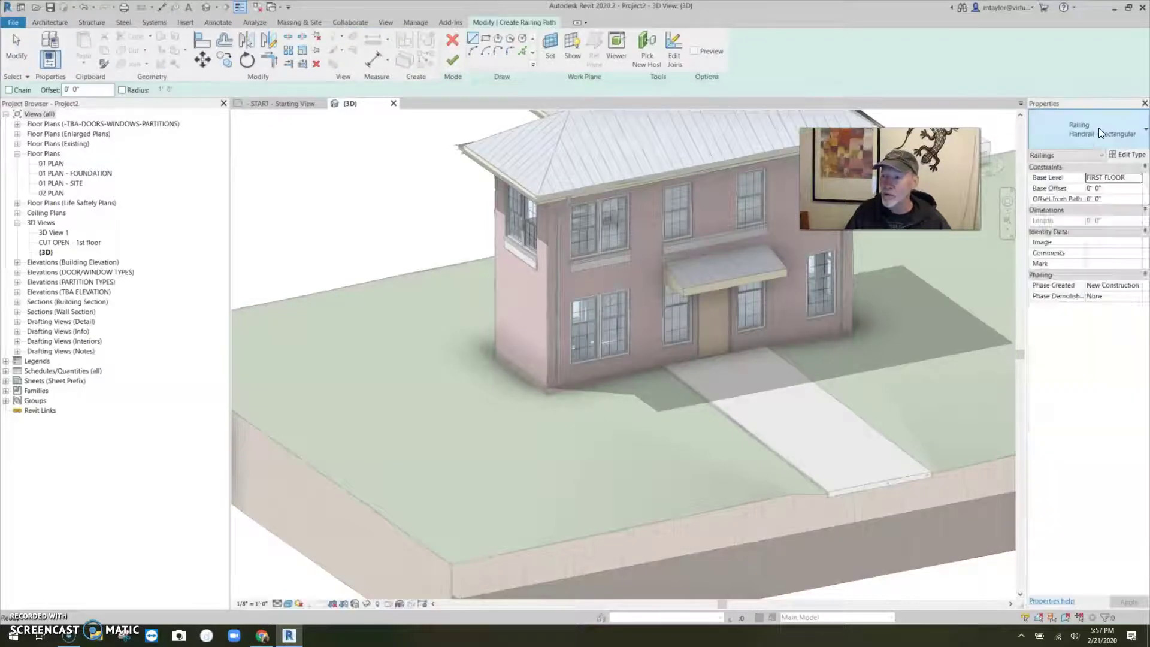
pyautogui.click(1099, 128)
pyautogui.click(1098, 363)
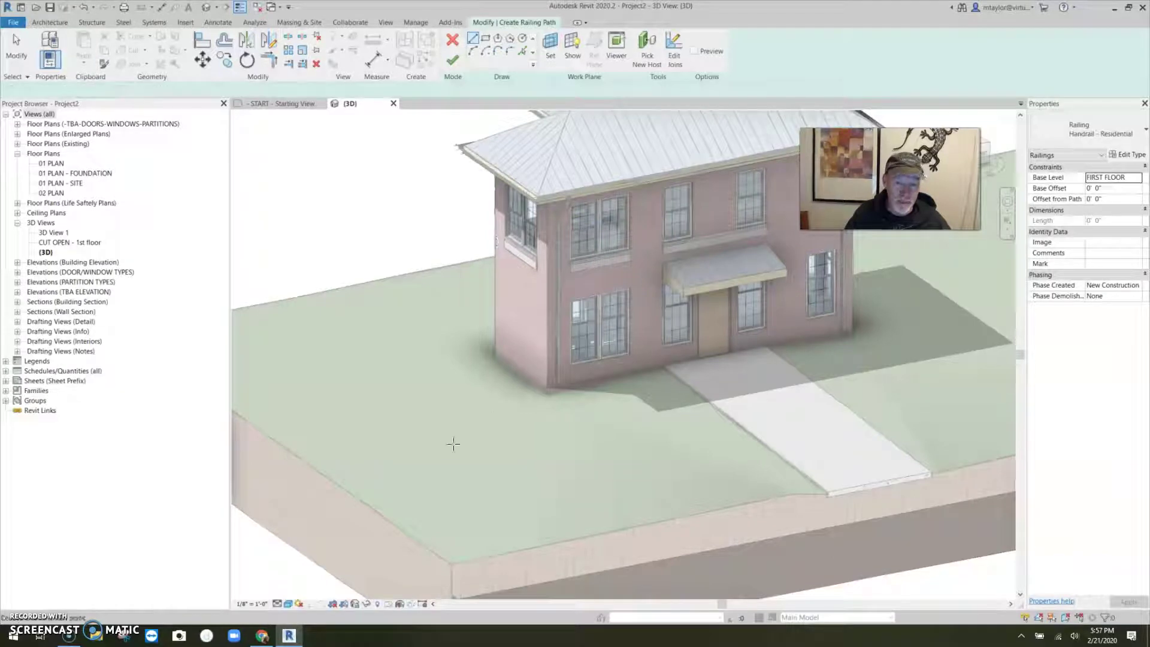
pyautogui.click(431, 446)
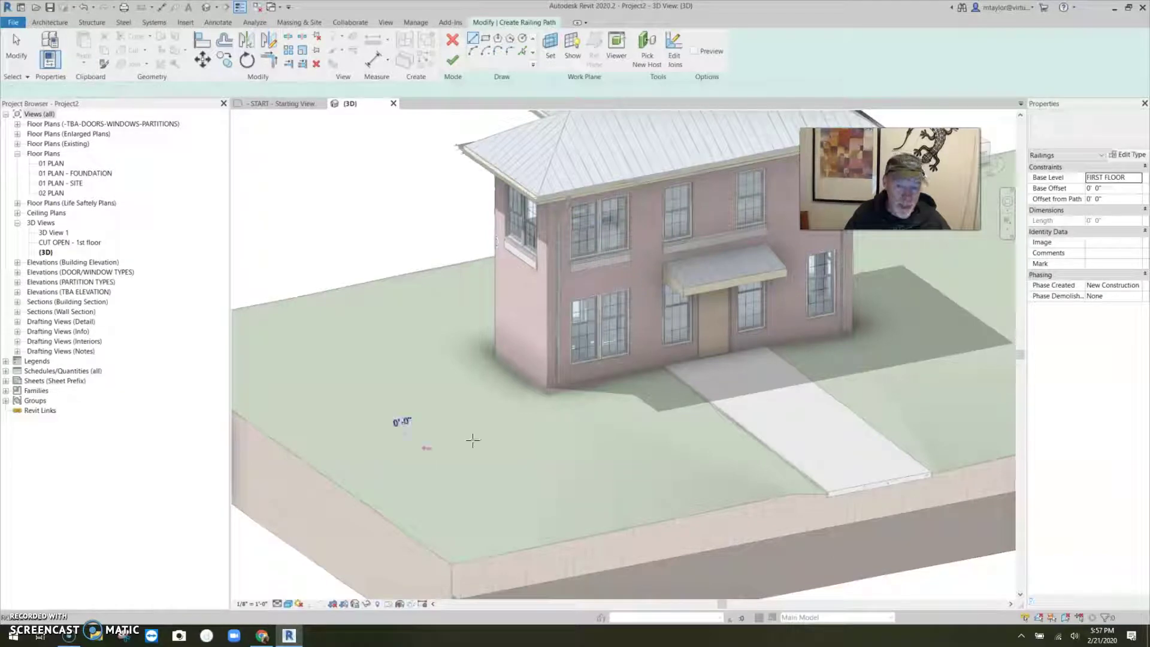
pyautogui.click(579, 422)
pyautogui.click(452, 60)
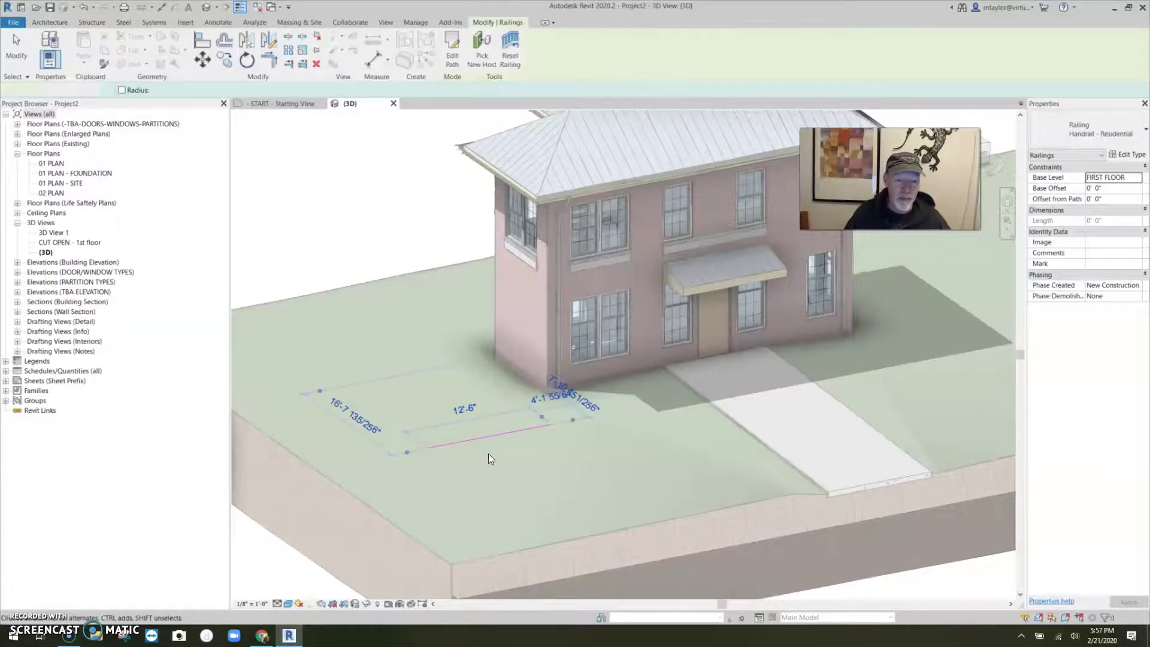
pyautogui.scroll(6, 489, 451)
pyautogui.press('Escape')
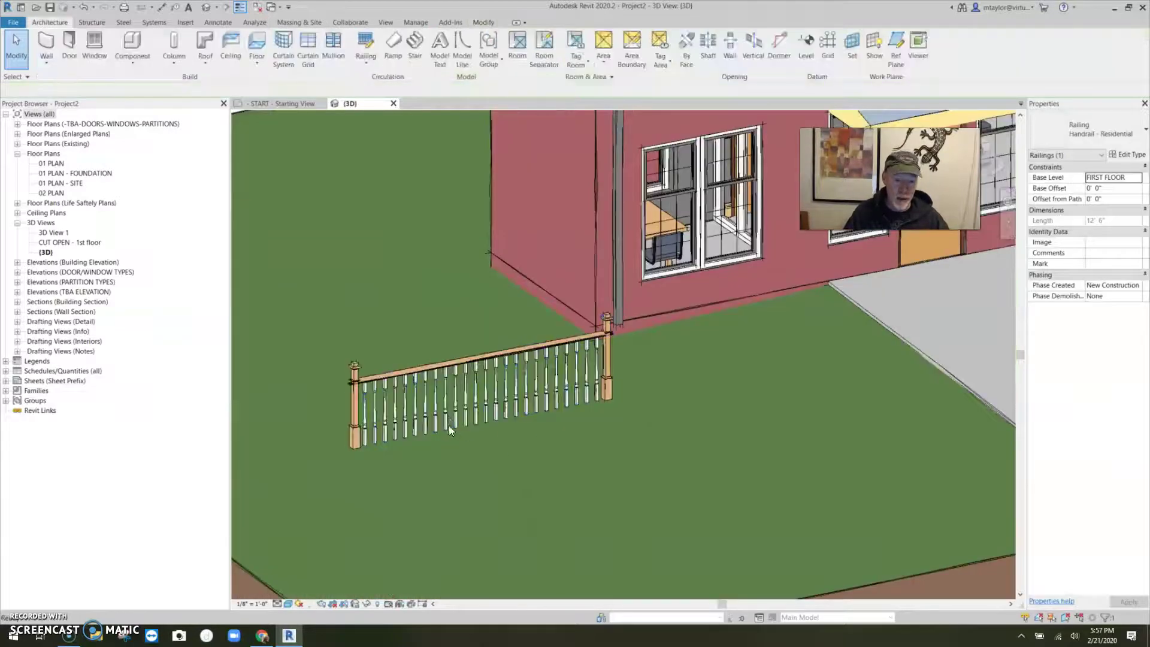
# Step: Set the railing type's baluster placement to 2" distance from previous for both the regular baluster and the pattern end
pyautogui.keyDown('shift'); pyautogui.moveTo(388, 418); pyautogui.dragTo(418, 401, button='middle'); pyautogui.keyUp('shift')
pyautogui.click(420, 356)
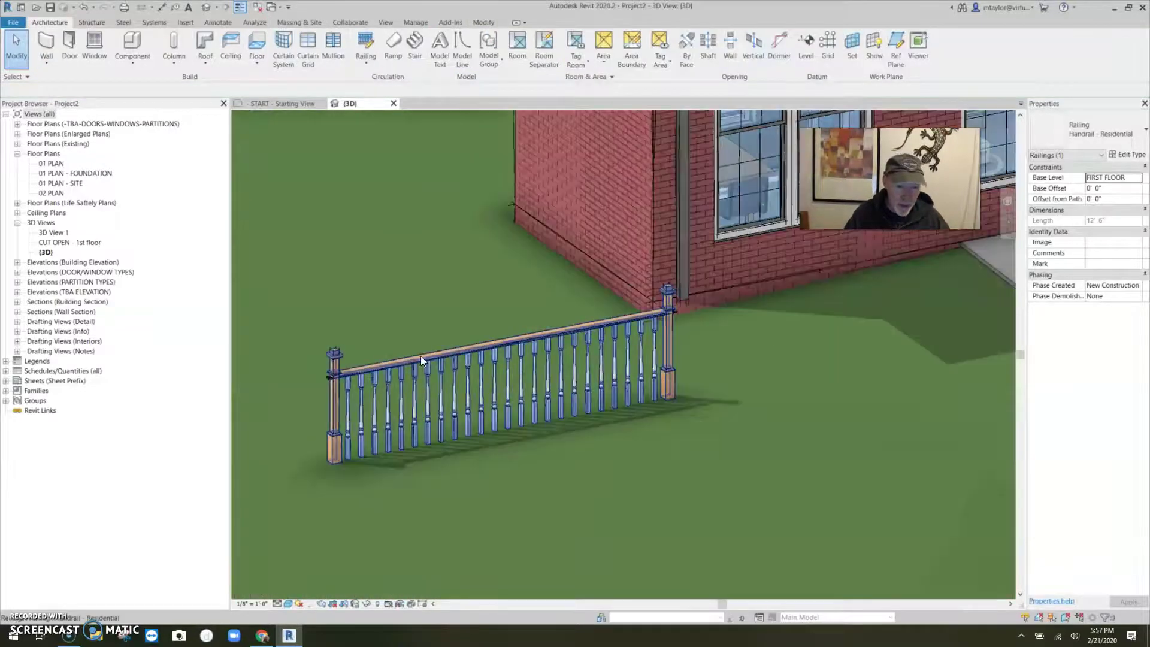
pyautogui.click(1130, 156)
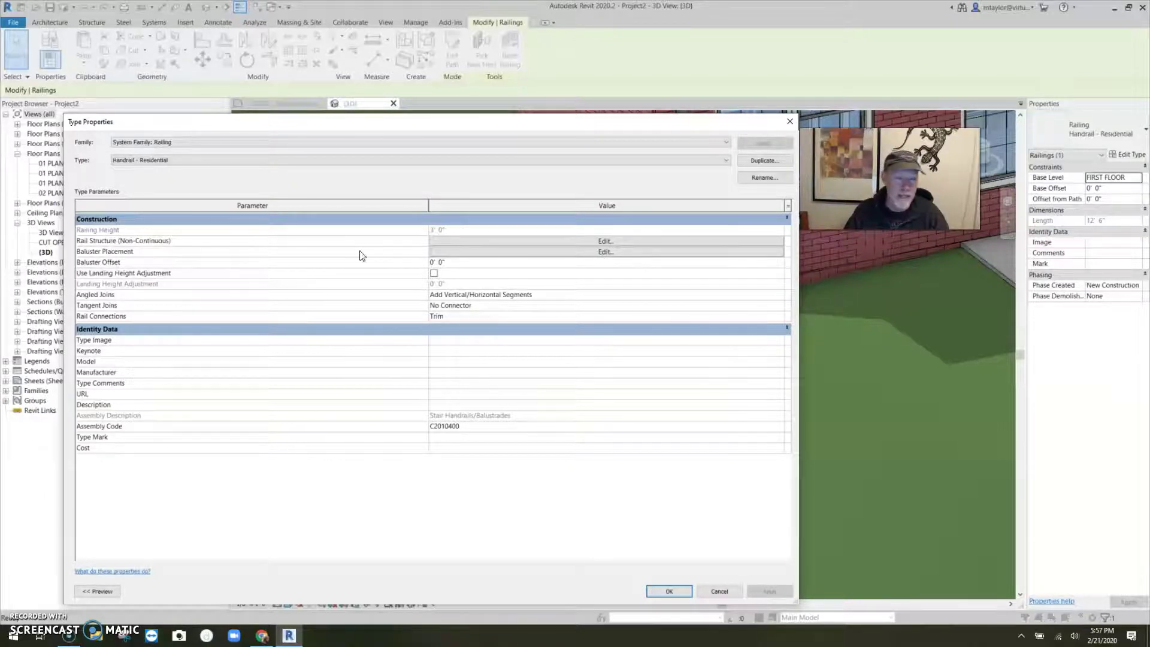
pyautogui.click(616, 253)
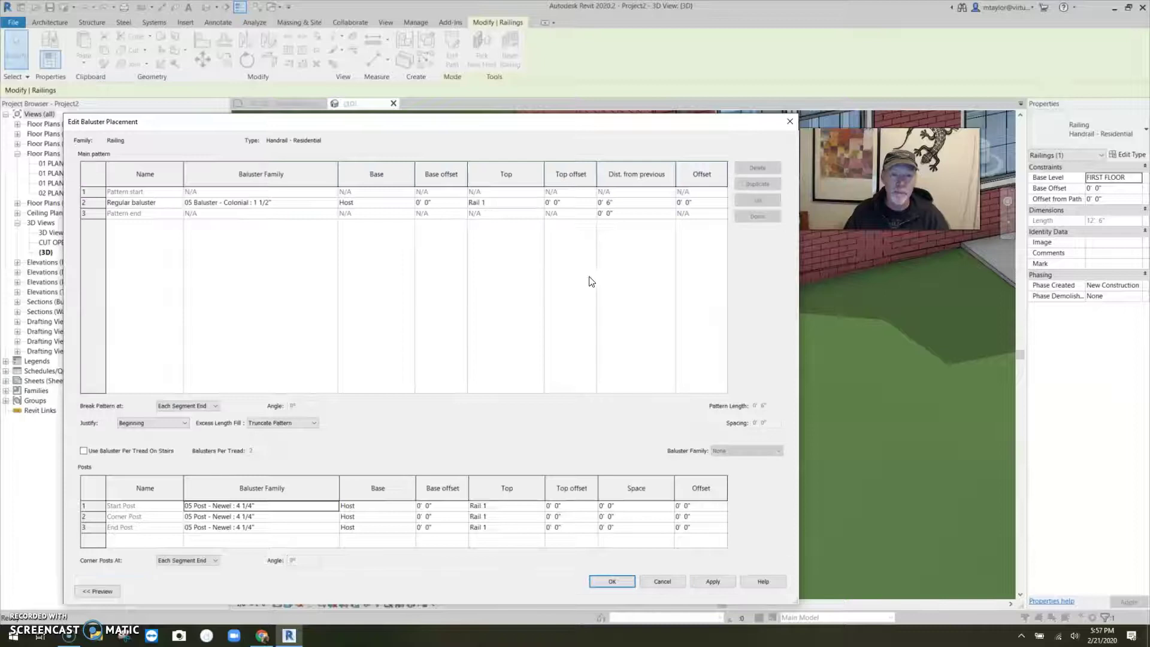
pyautogui.write("2'")
pyautogui.click(605, 213)
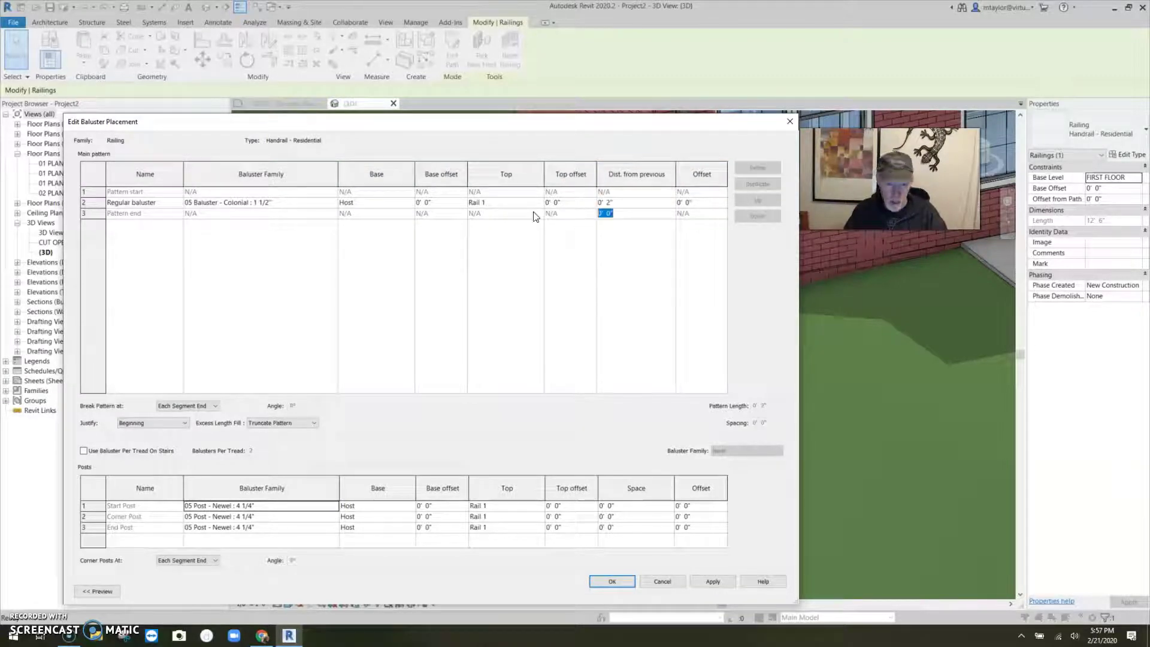
pyautogui.click(633, 203)
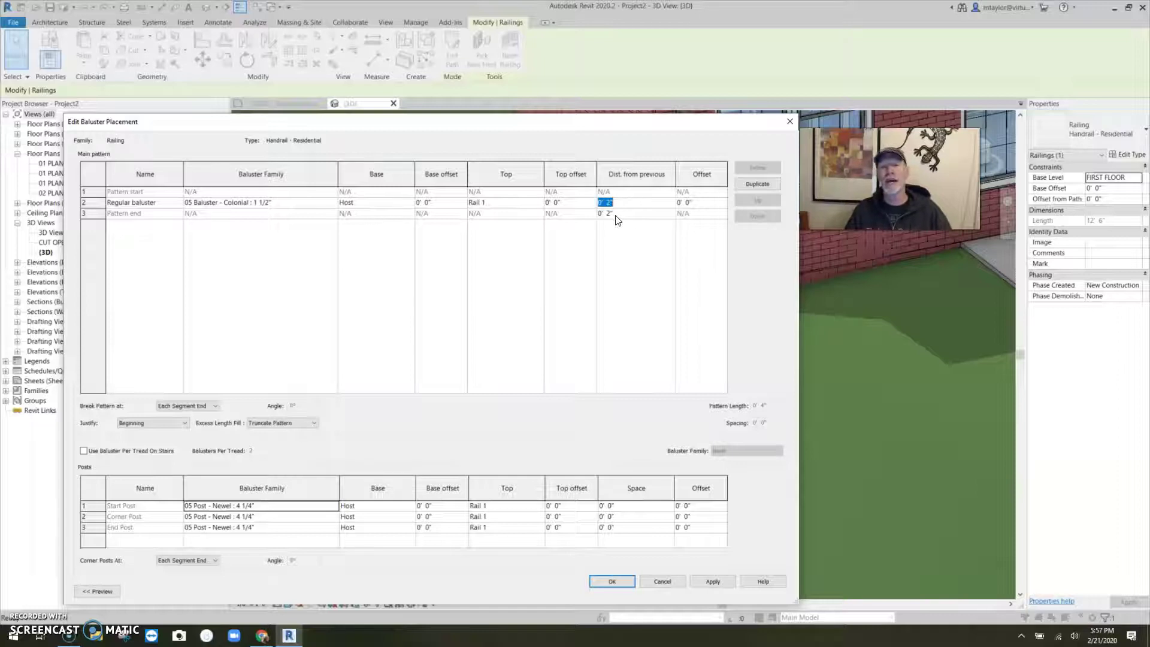
pyautogui.click(626, 214)
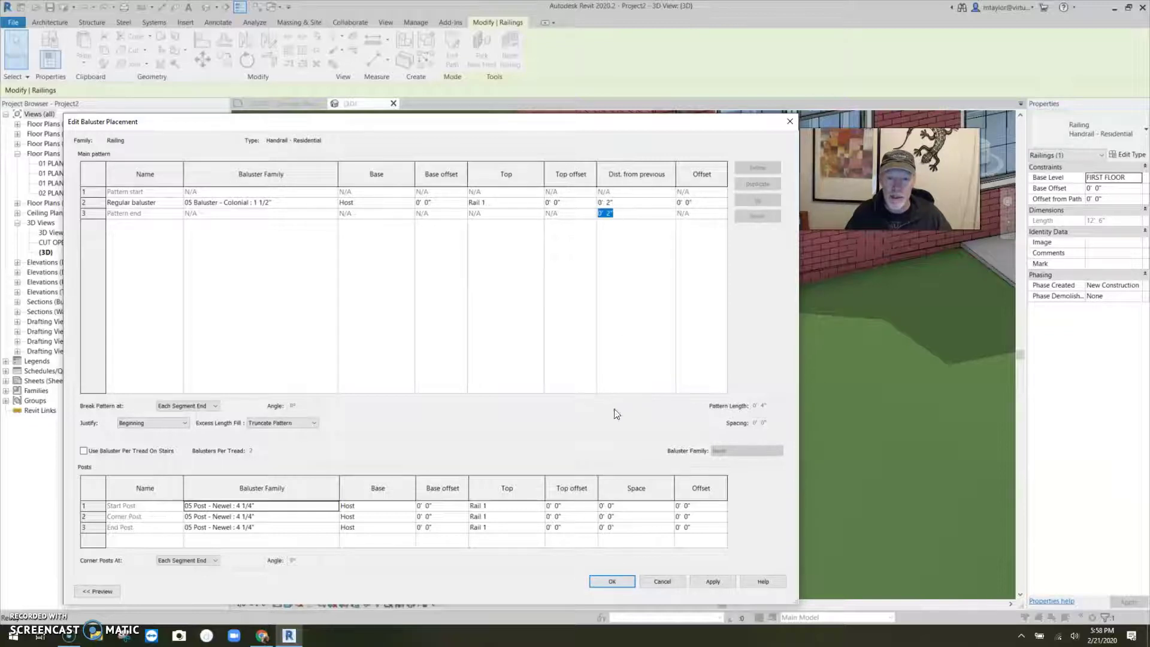
pyautogui.click(617, 584)
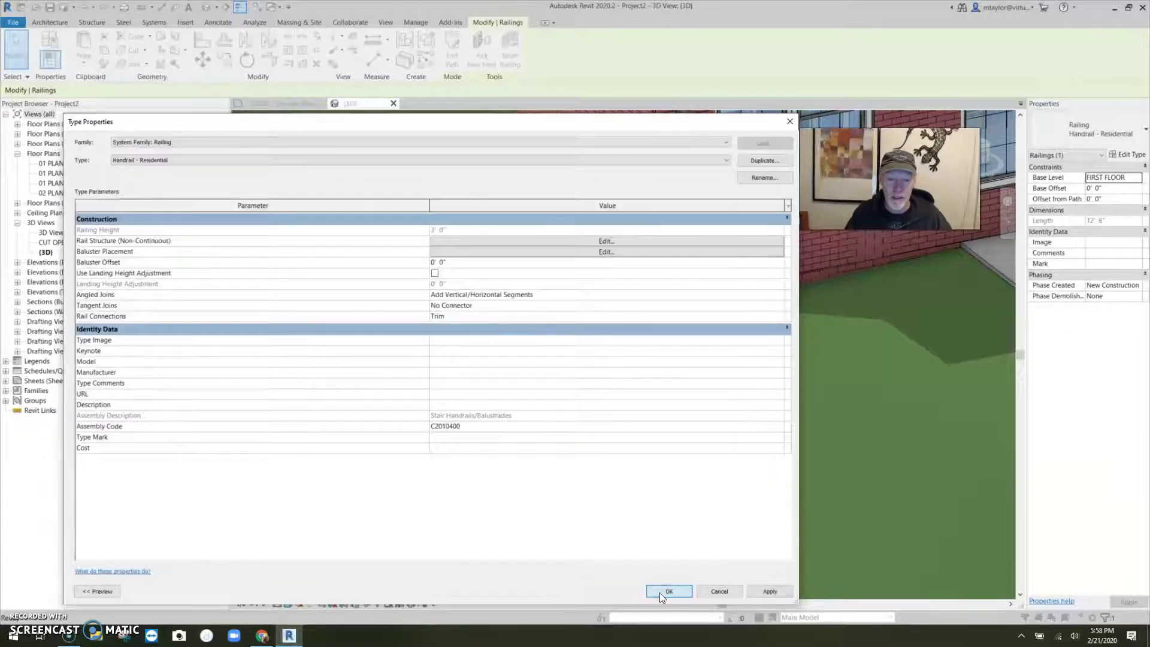
pyautogui.click(668, 591)
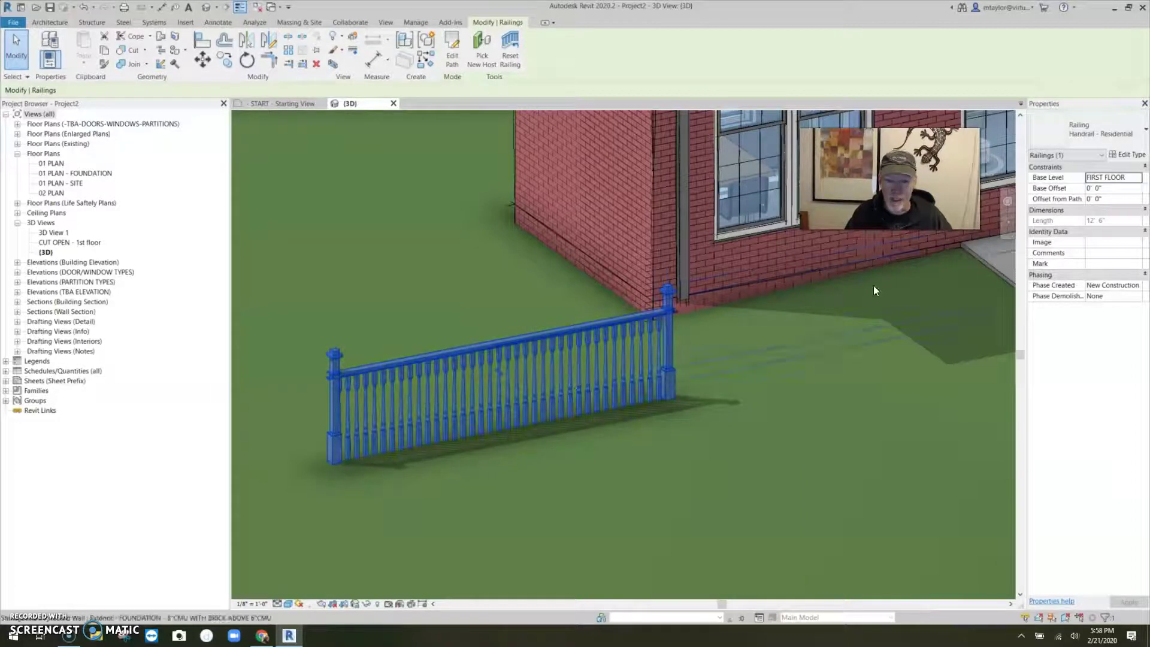
# Step: Change the baluster placement to 0" distance at the pattern end and 4" for the regular baluster
pyautogui.click(1128, 155)
pyautogui.click(629, 253)
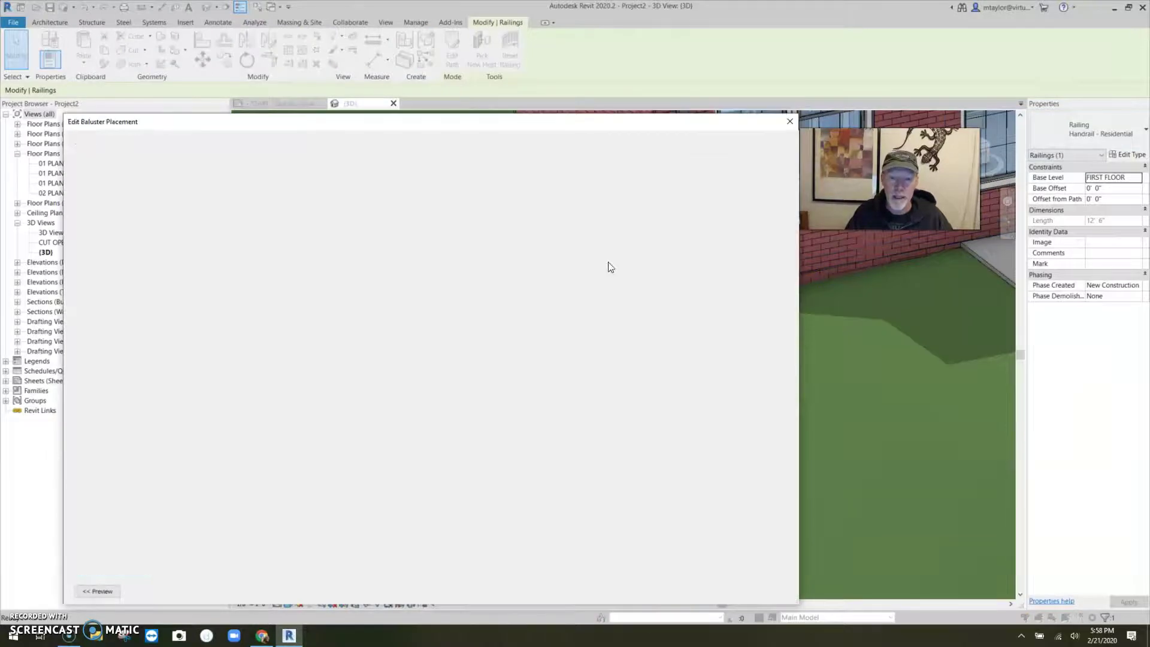
pyautogui.click(634, 213)
pyautogui.write('0')
pyautogui.press('Up')
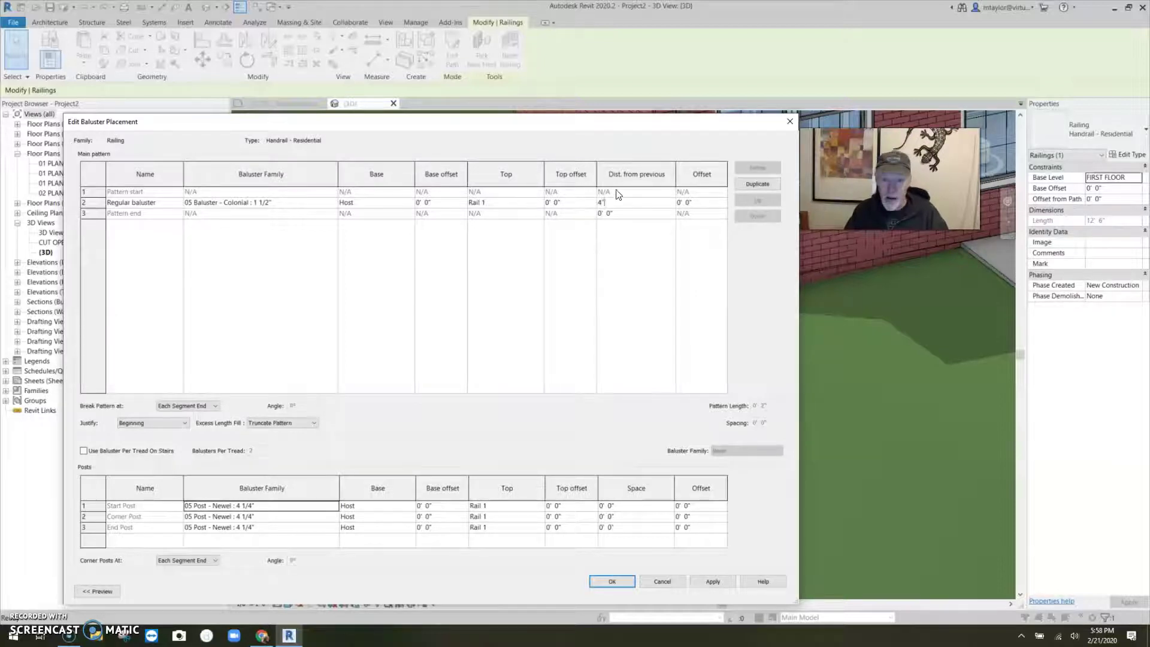
pyautogui.click(610, 581)
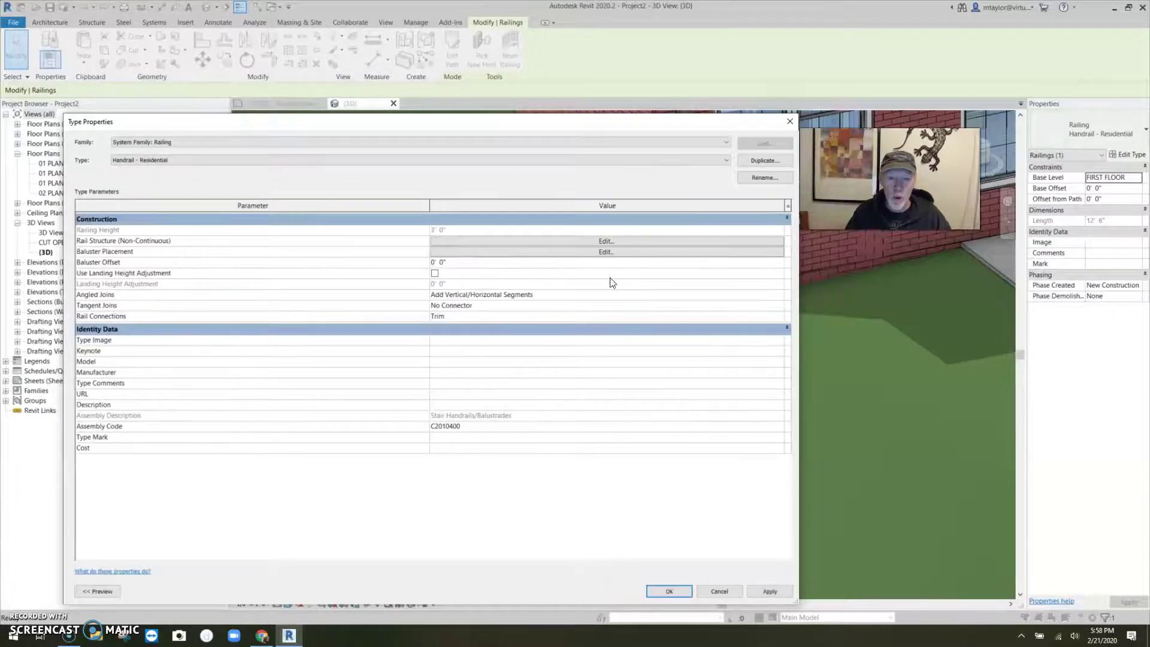
pyautogui.click(669, 592)
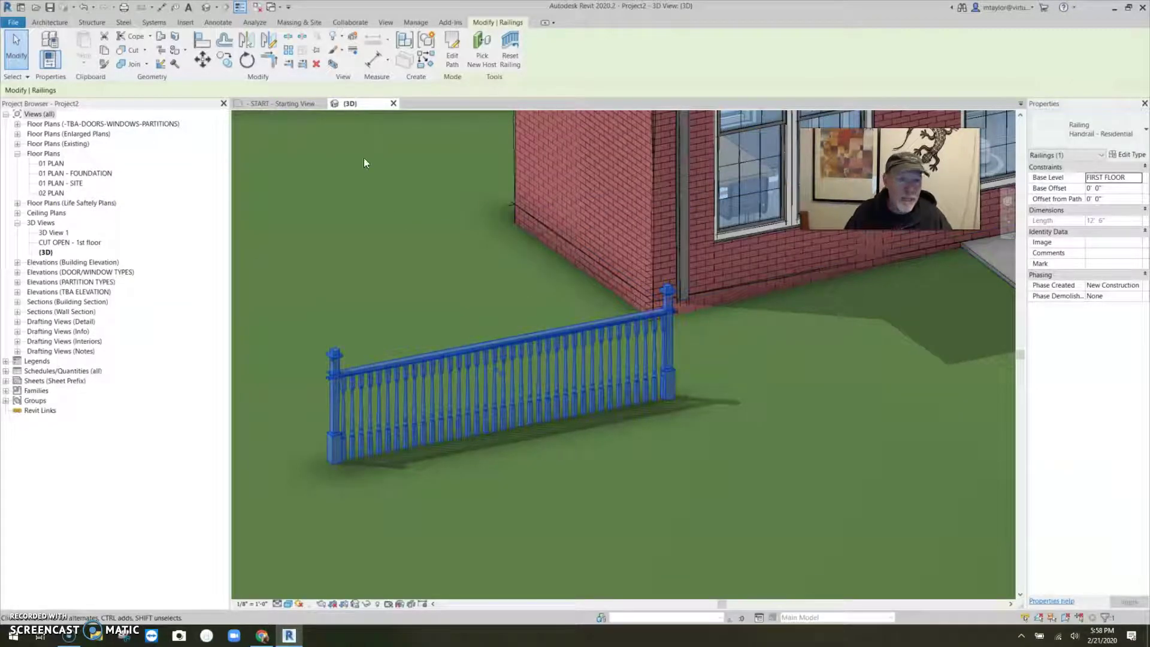
# Step: Open the south building elevation and frame the railing beside the house
pyautogui.click(17, 263)
pyautogui.doubleClick(88, 301)
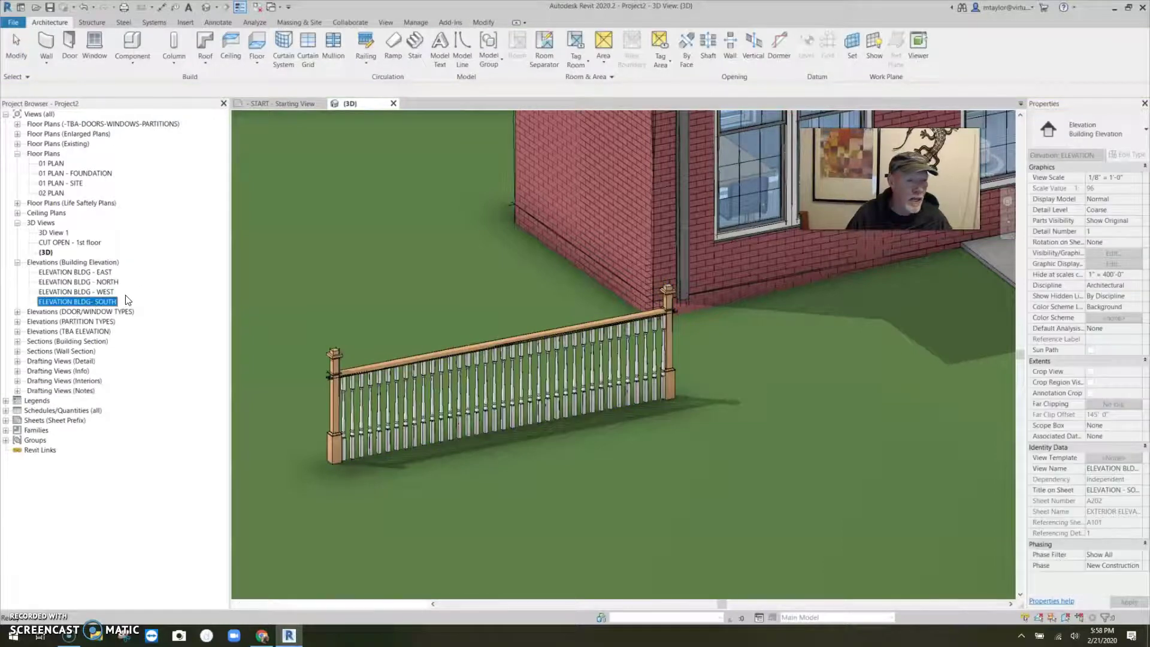
pyautogui.scroll(3, 506, 448)
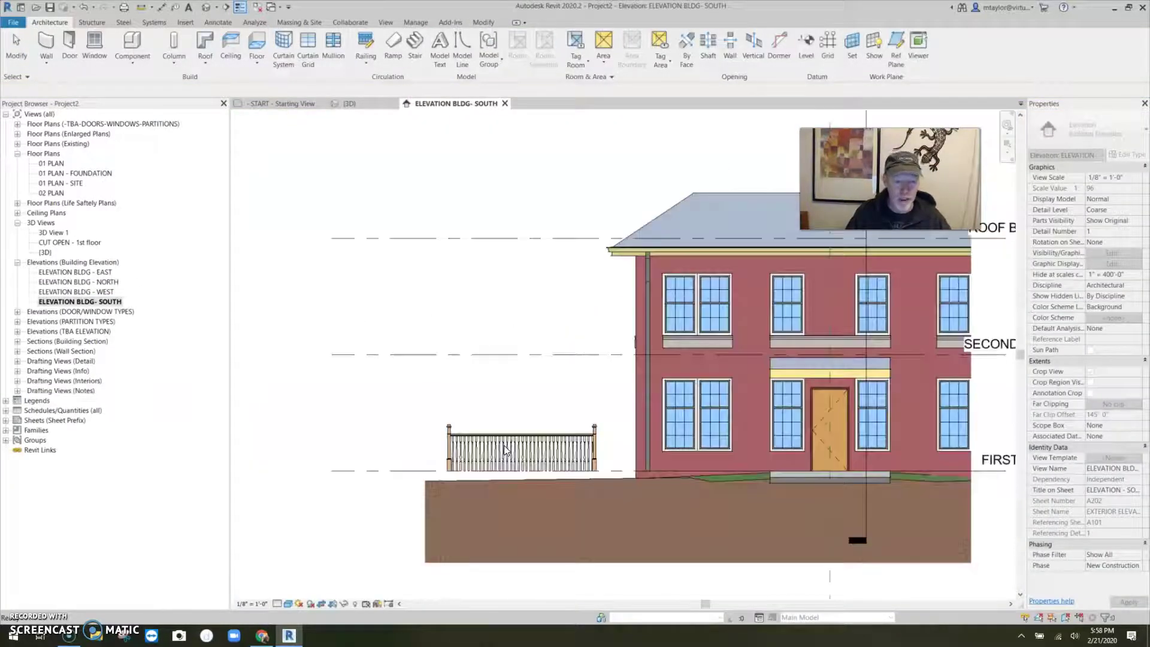
pyautogui.scroll(5, 480, 447)
pyautogui.click(588, 400)
pyautogui.moveTo(588, 399); pyautogui.dragTo(713, 349, button='middle')
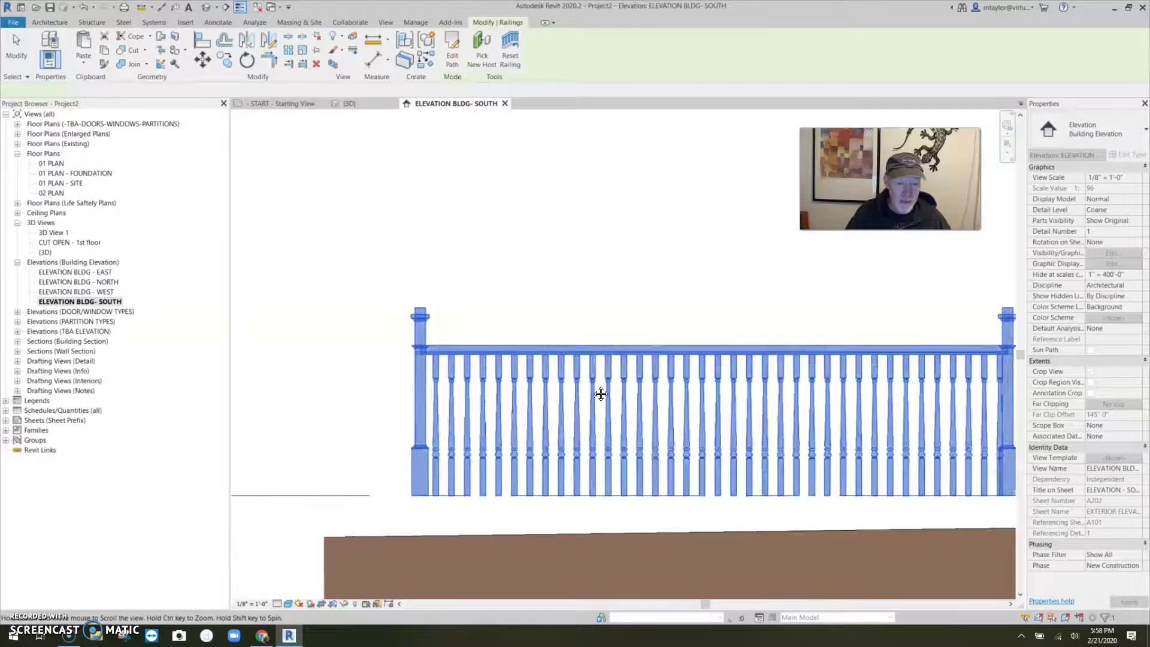
pyautogui.click(501, 304)
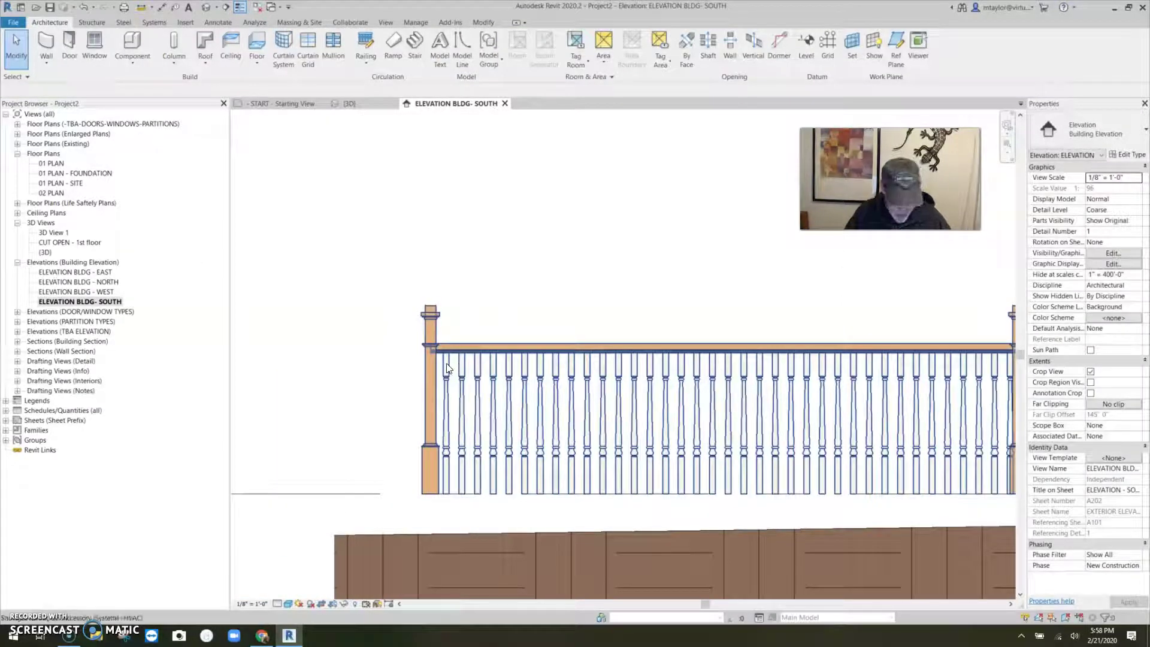
# Step: Add aligned dimensions from the end post to the first baluster and between two neighbouring balusters
pyautogui.press('d')
pyautogui.press('i')
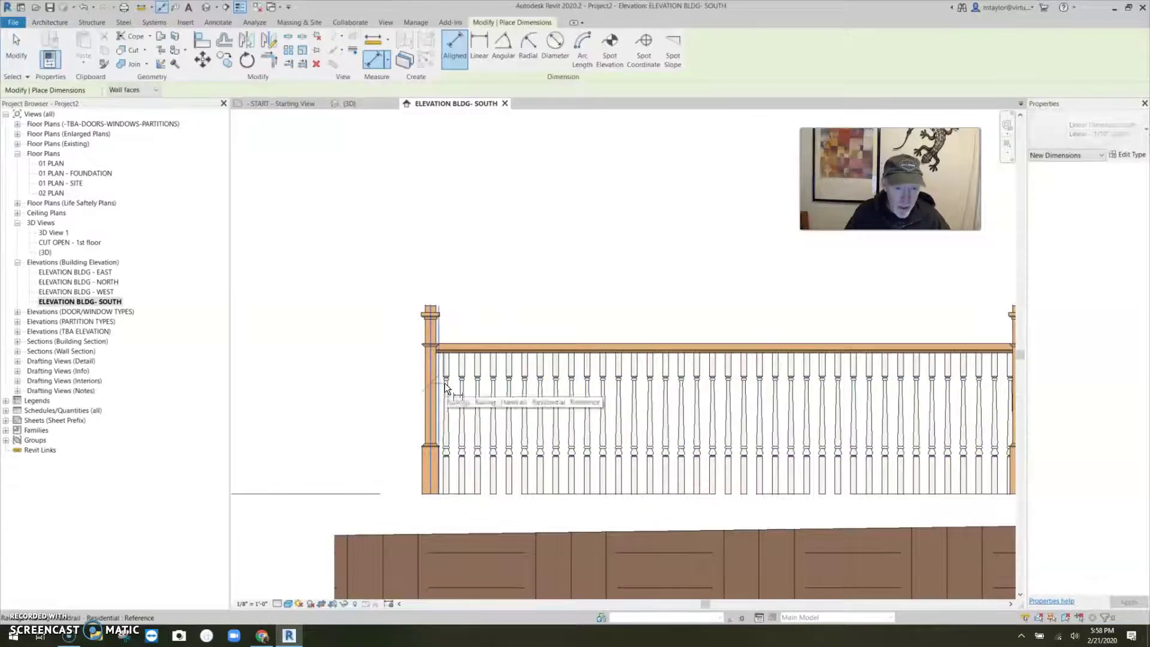
pyautogui.click(445, 382)
pyautogui.click(448, 367)
pyautogui.click(455, 245)
pyautogui.click(524, 372)
pyautogui.click(540, 365)
pyautogui.click(559, 269)
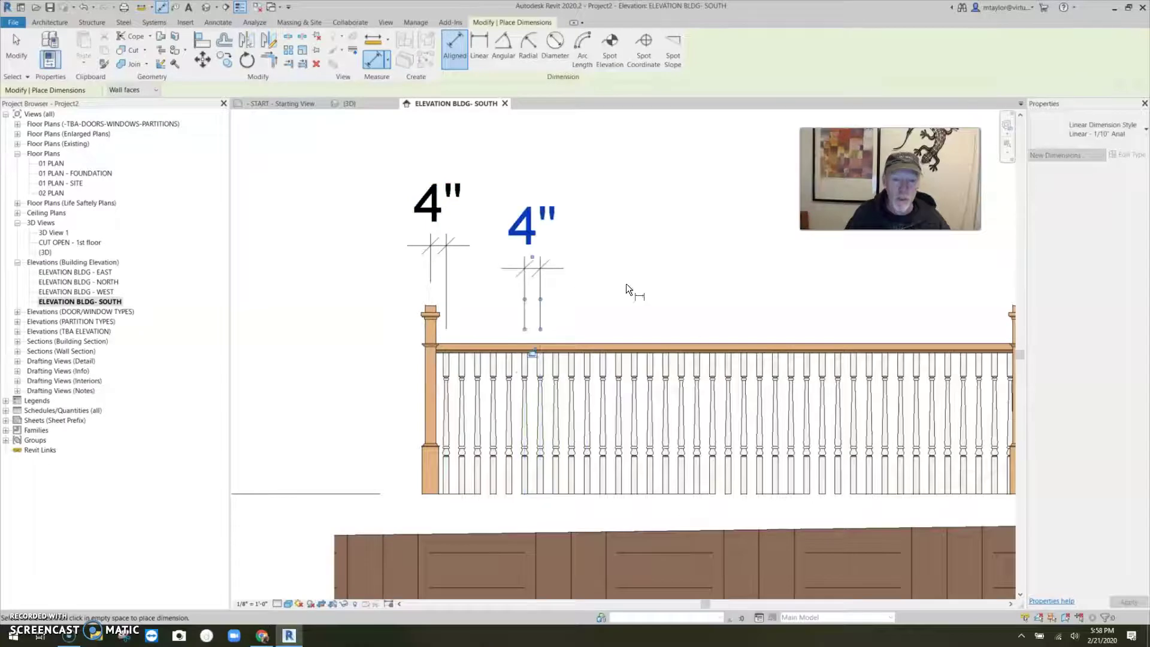
pyautogui.scroll(-3, 630, 279)
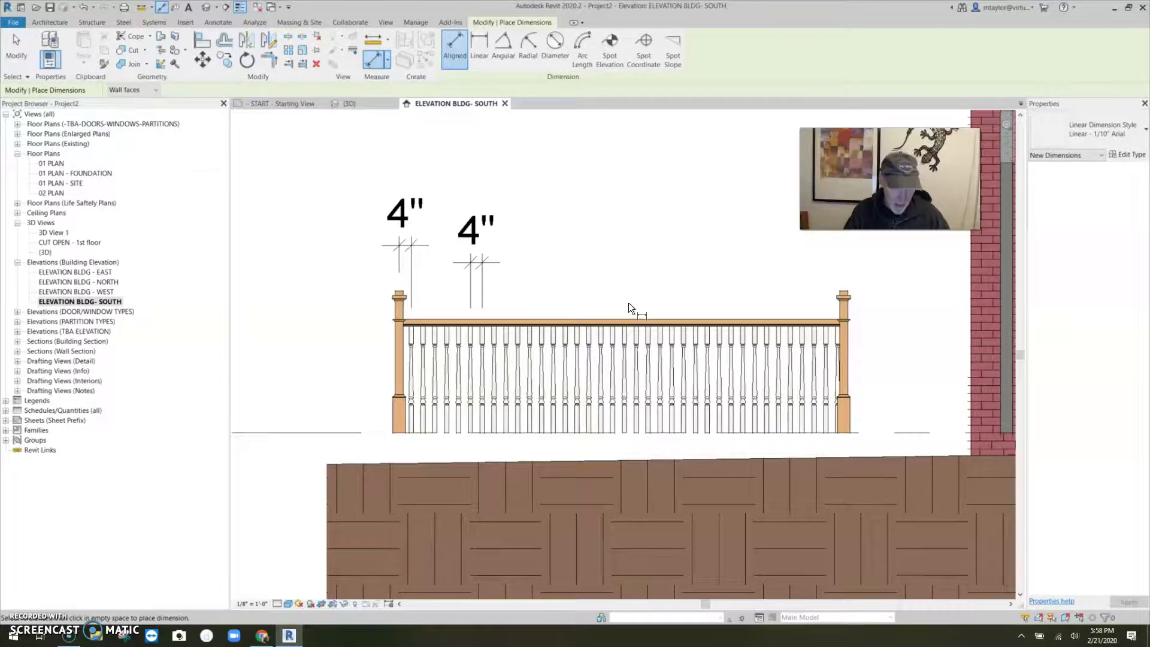
pyautogui.press('Escape')
pyautogui.press('Escape')
# Step: Set the regular baluster's distance from previous to 8" in the railing type's baluster placement
pyautogui.click(629, 321)
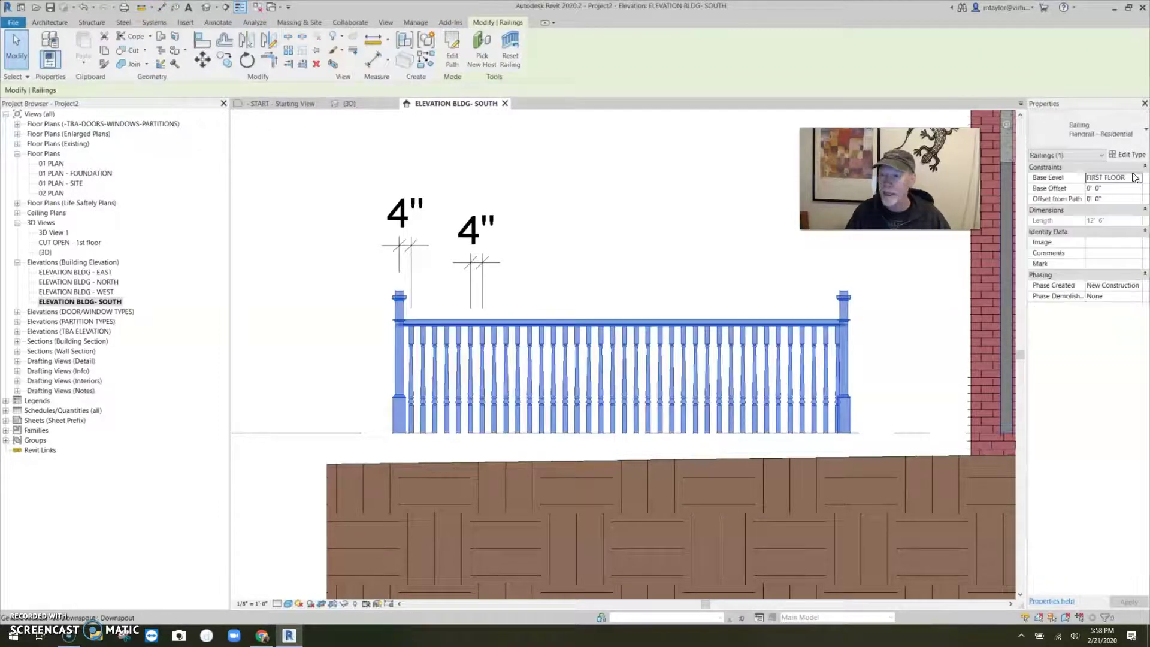
pyautogui.click(1132, 155)
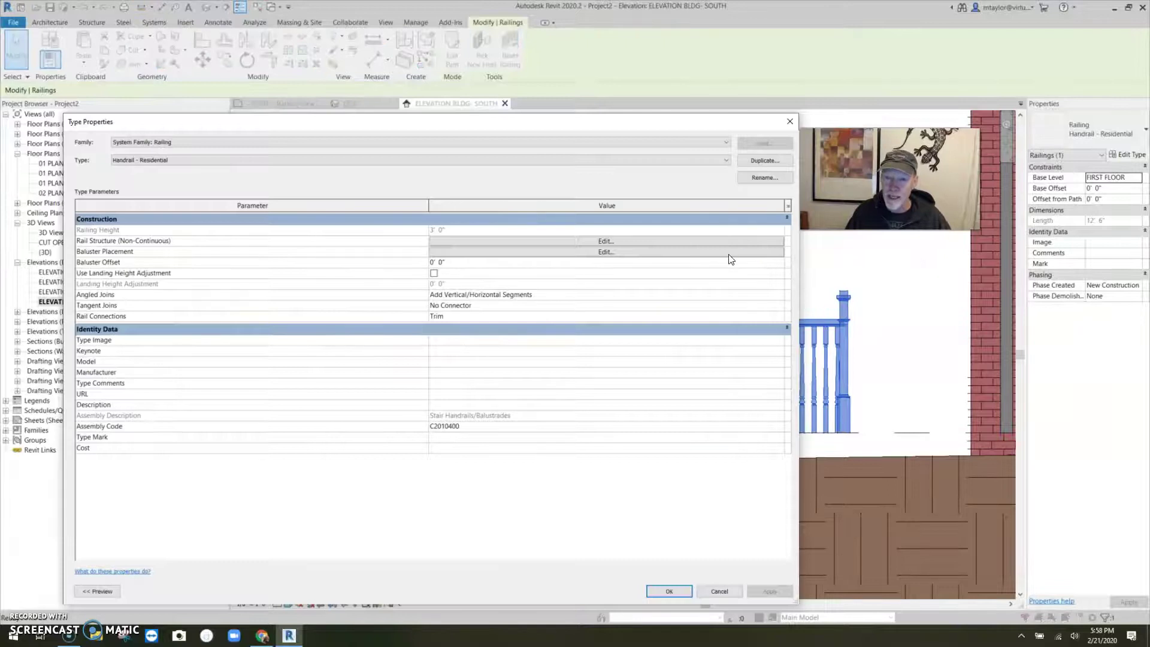
pyautogui.click(729, 254)
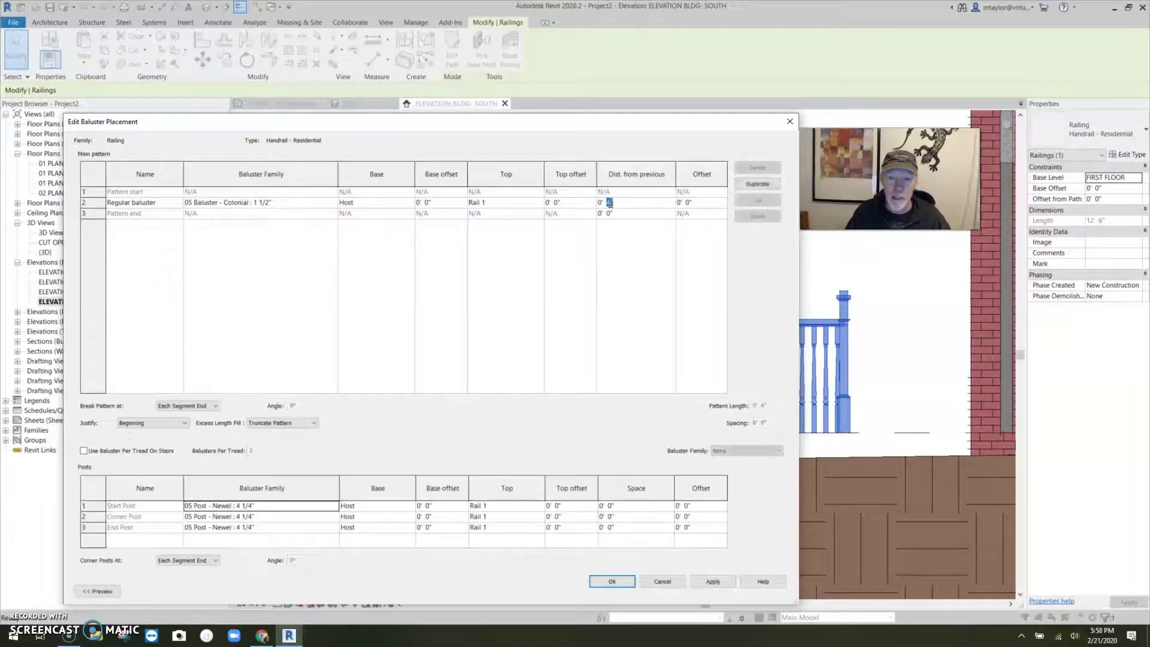
pyautogui.write('8')
pyautogui.click(612, 581)
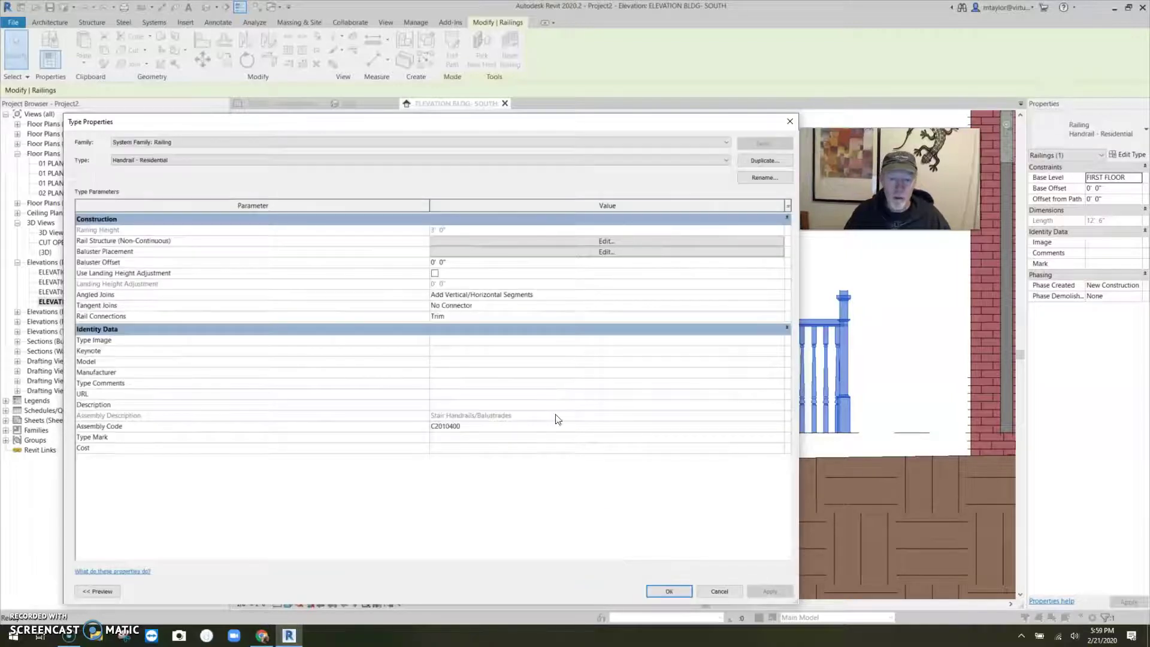
pyautogui.click(673, 590)
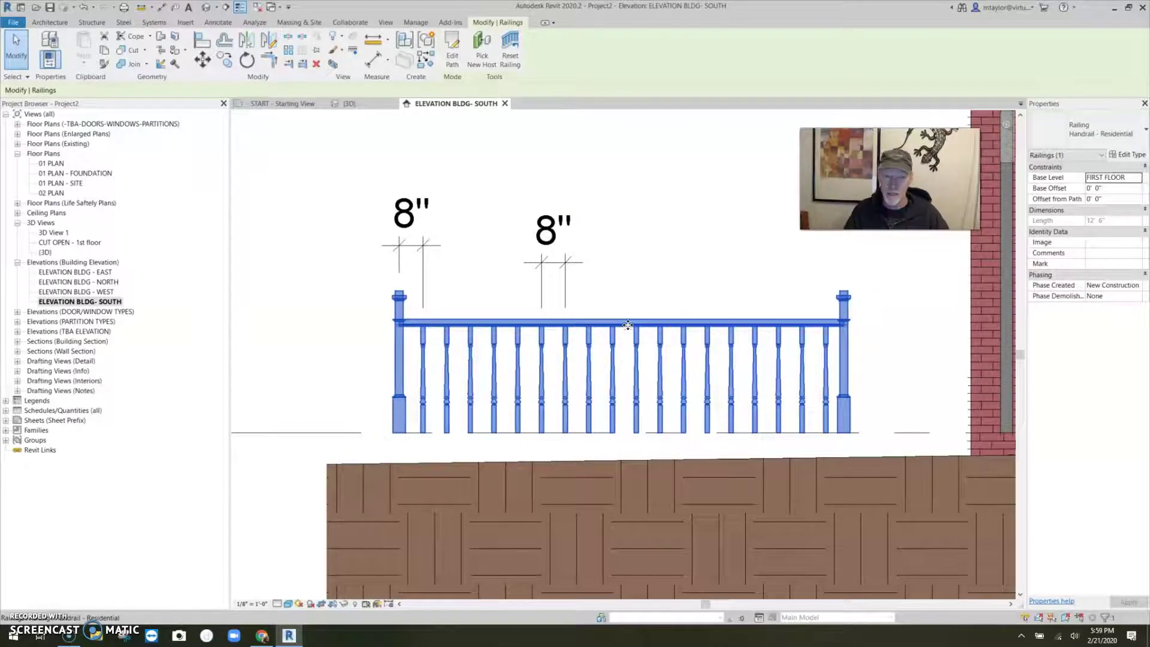
pyautogui.click(635, 302)
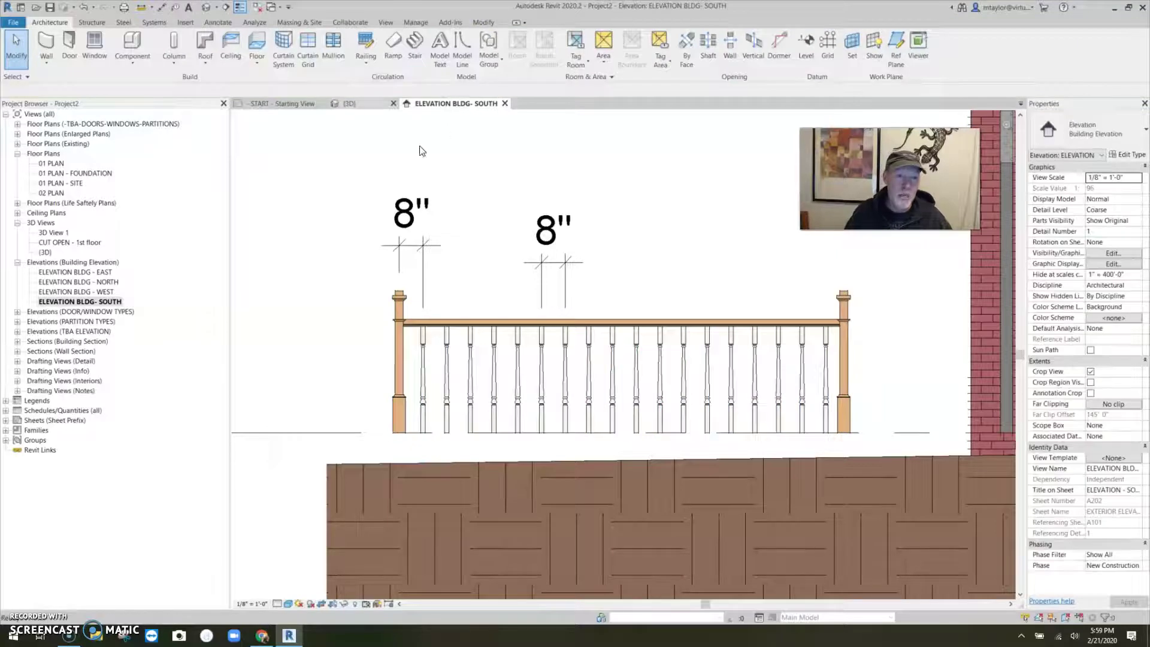
# Step: Return to the 3D view, change the railing's type to Handrail - Rectangular and reselect the railing
pyautogui.click(349, 103)
pyautogui.click(556, 337)
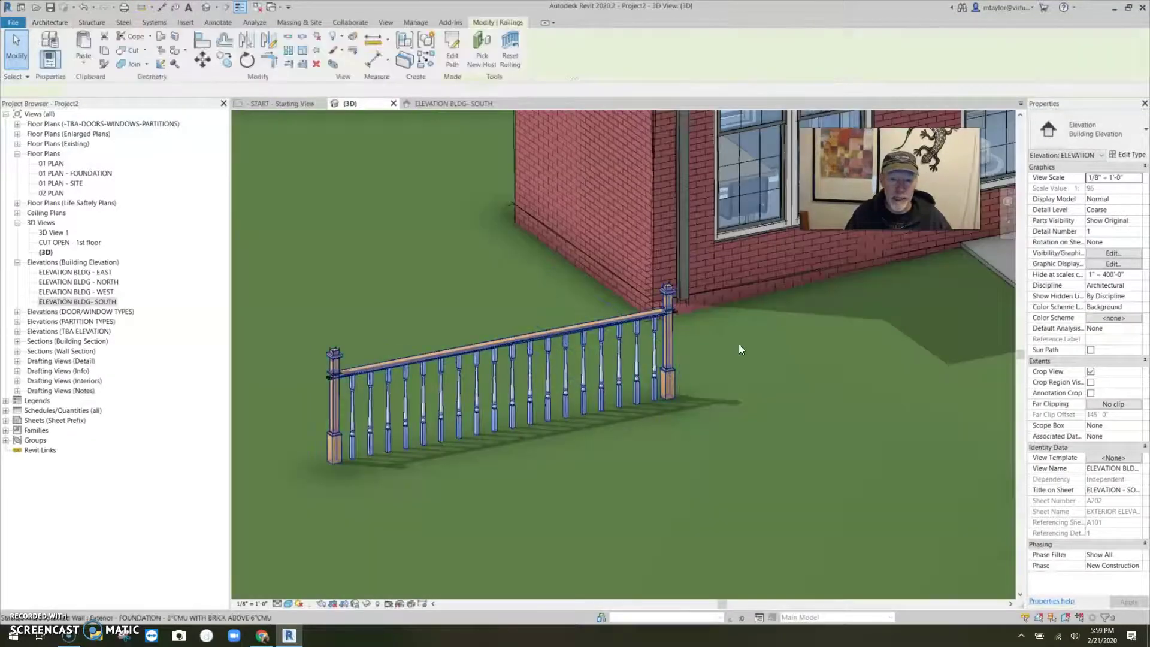
pyautogui.click(1109, 133)
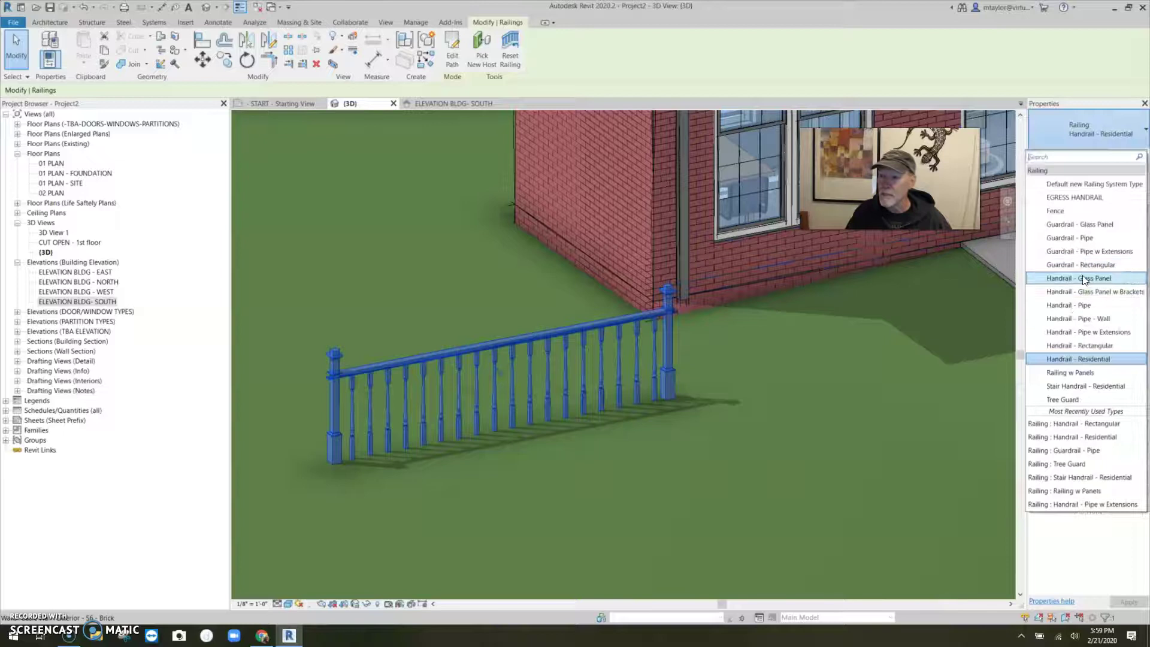
pyautogui.click(1084, 345)
pyautogui.click(544, 464)
pyautogui.moveTo(488, 462); pyautogui.dragTo(526, 430, button='middle')
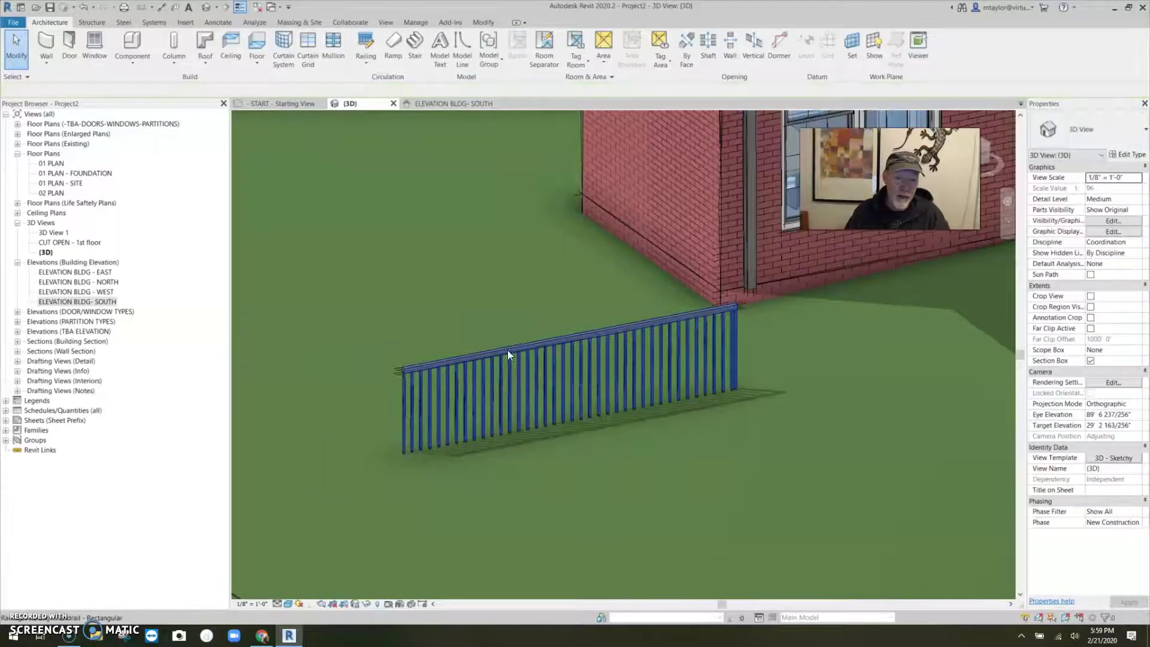
pyautogui.click(580, 384)
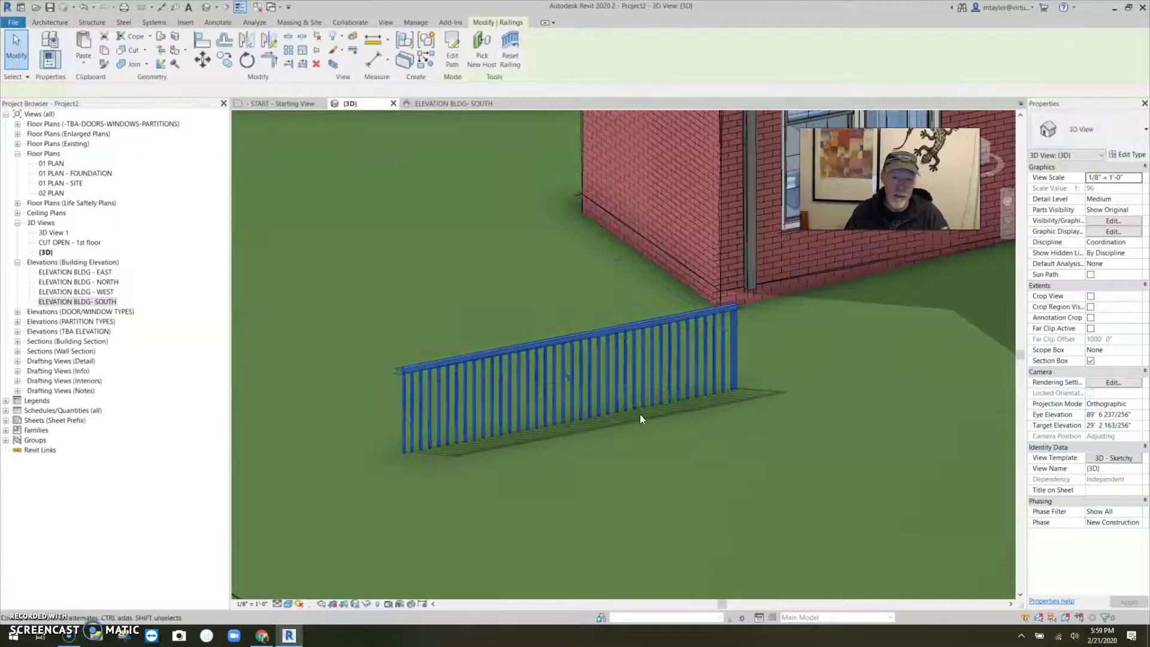
# Step: Set the regular baluster's distance from previous to 2' in Handrail - Rectangular's baluster placement and delete the dimensions that lose their references
pyautogui.click(1129, 155)
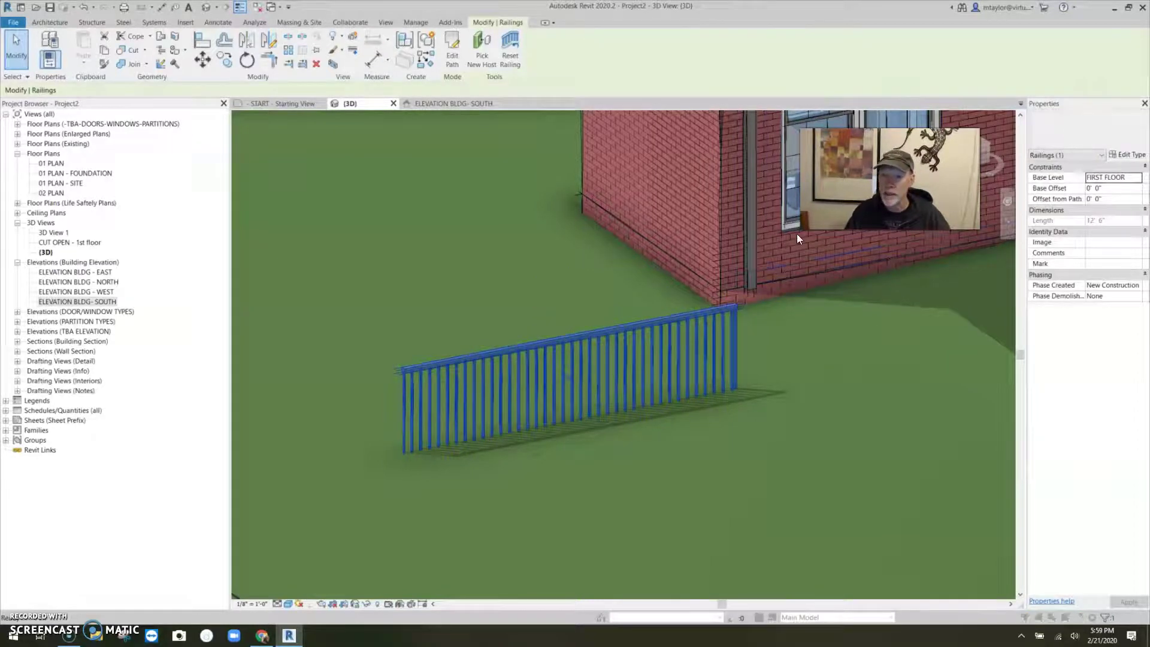
pyautogui.click(604, 248)
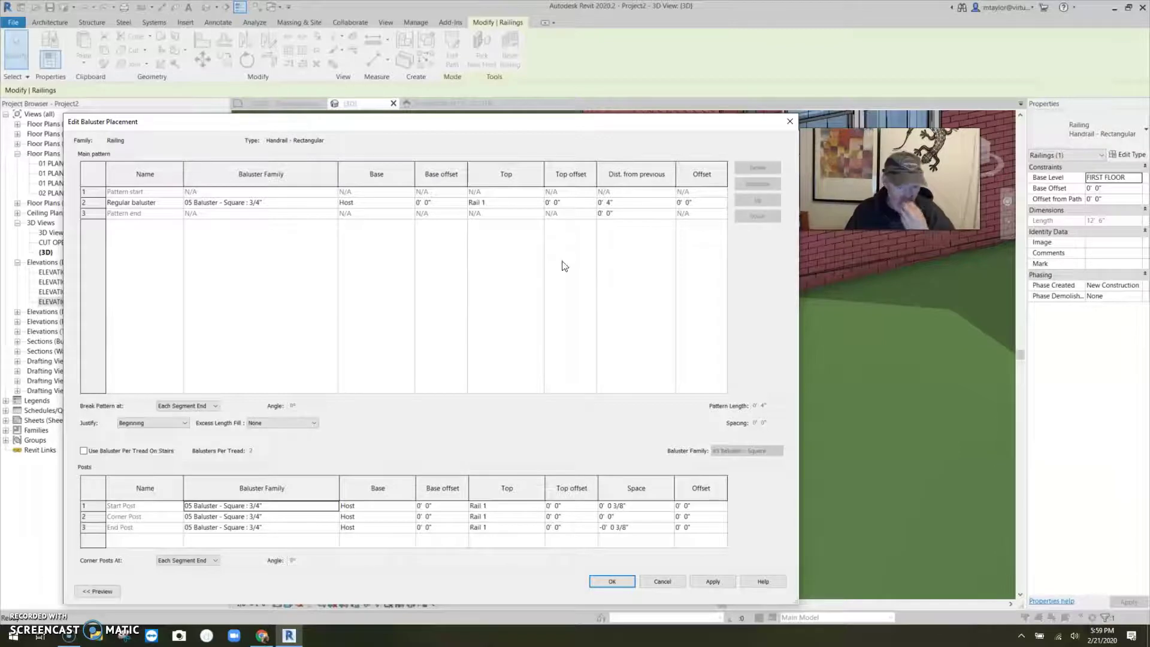
pyautogui.write('2')
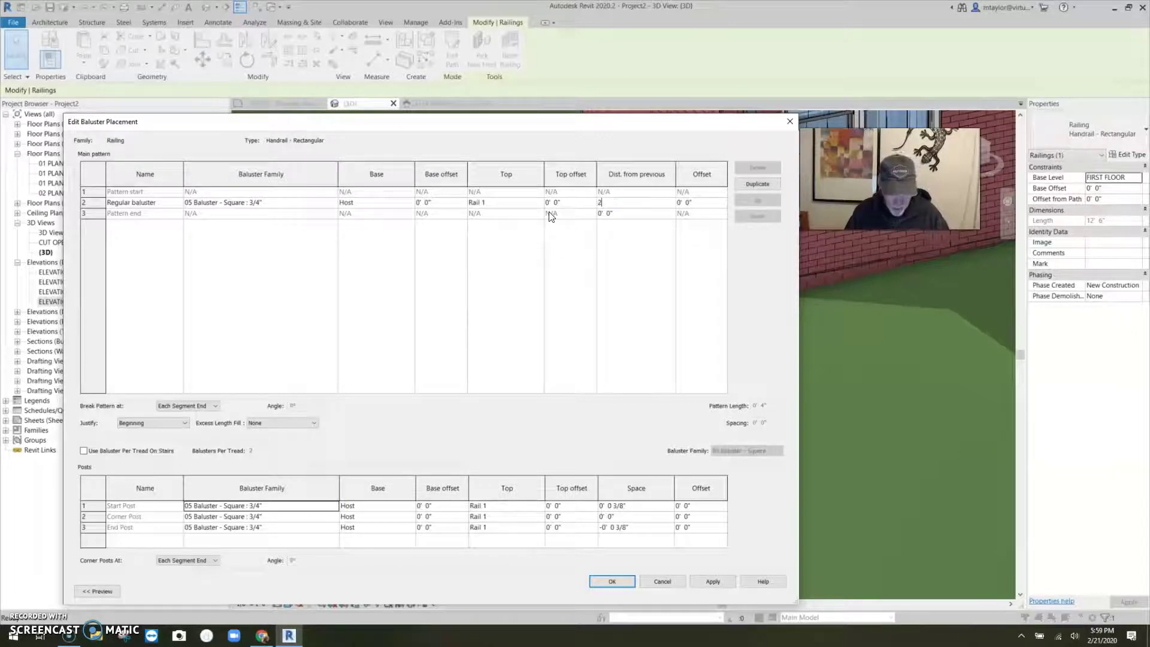
pyautogui.write("'")
pyautogui.click(624, 581)
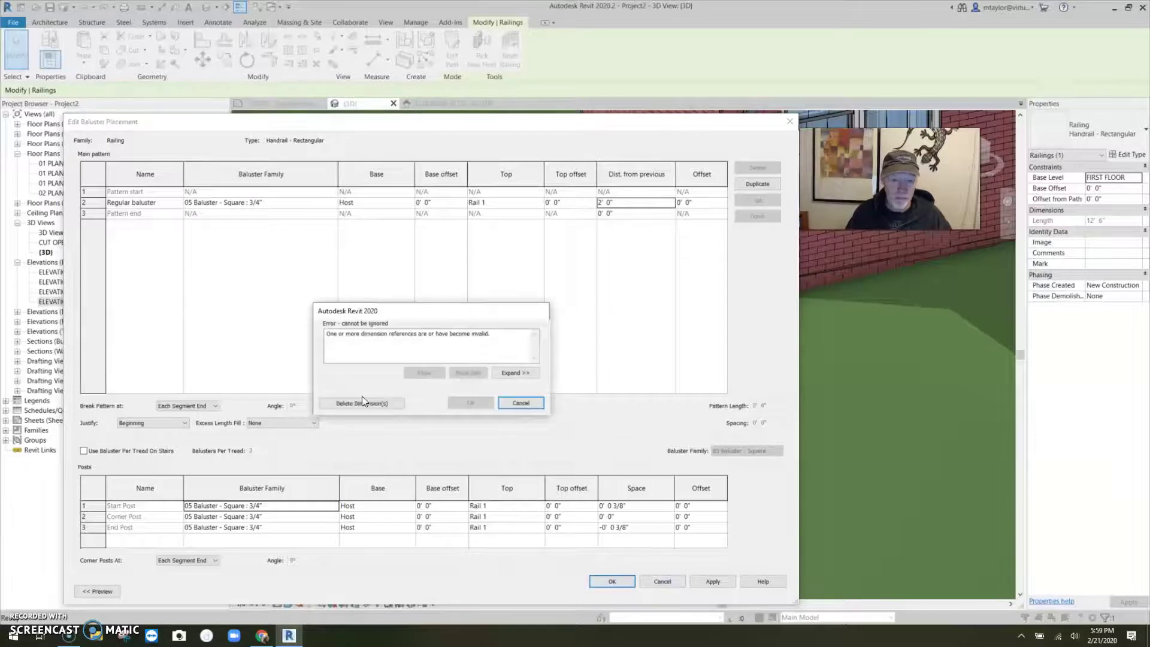
pyautogui.click(365, 403)
pyautogui.press('Return')
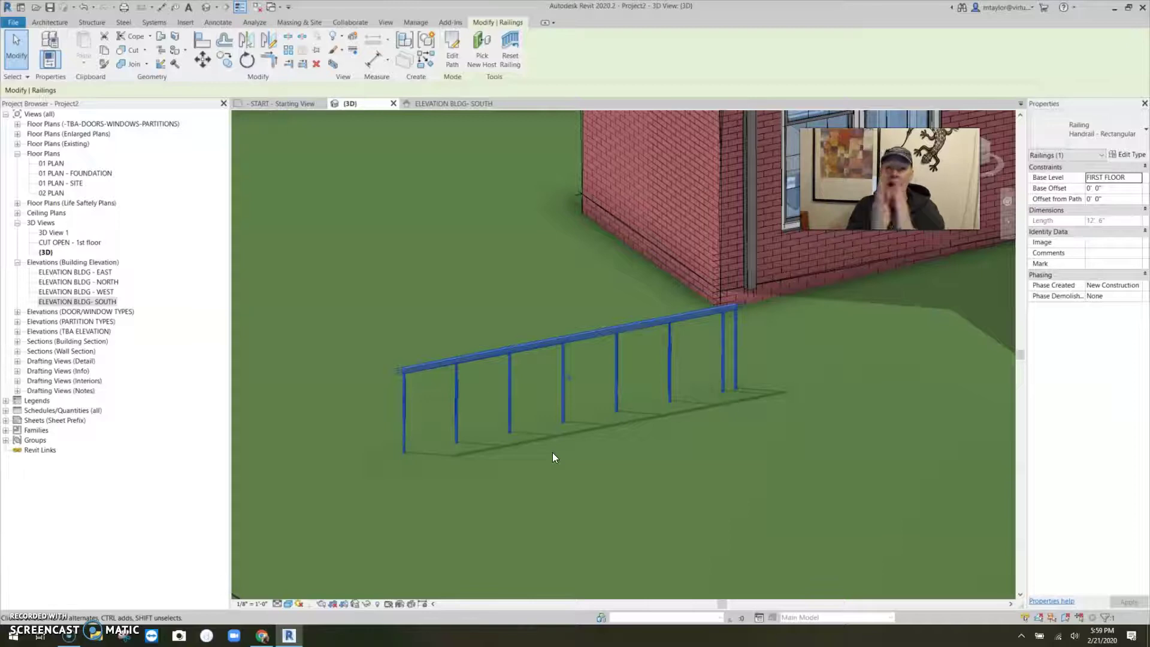
# Step: Duplicate the regular baluster twice in the main pattern of Handrail - Rectangular's baluster placement
pyautogui.click(1127, 155)
pyautogui.click(608, 253)
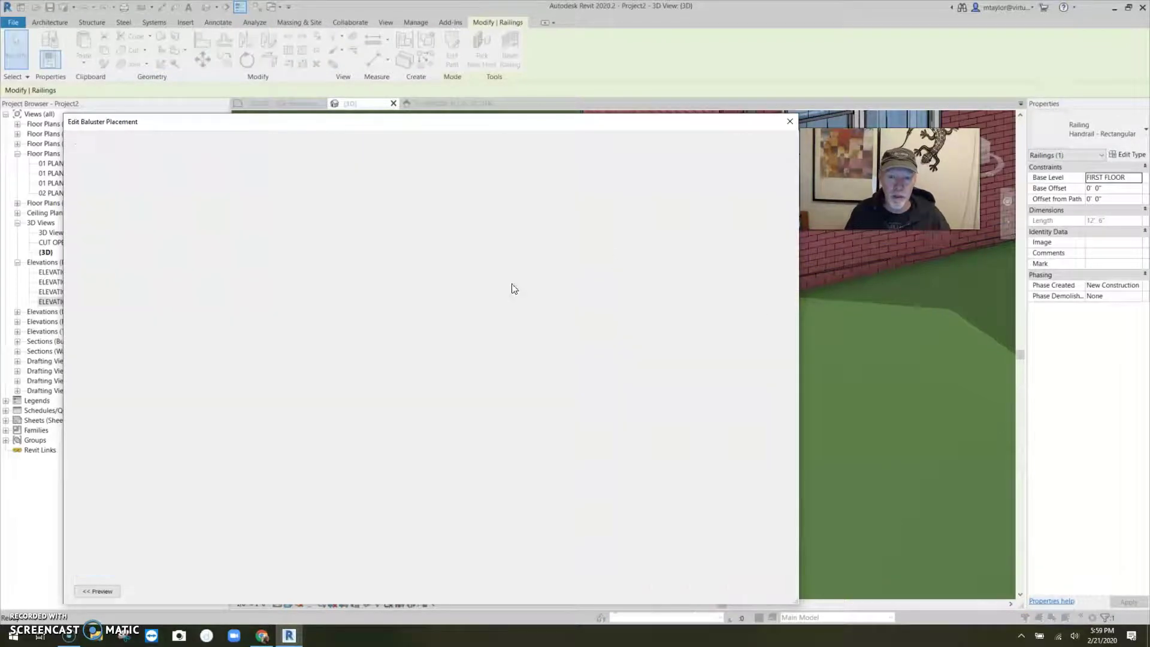
pyautogui.click(111, 203)
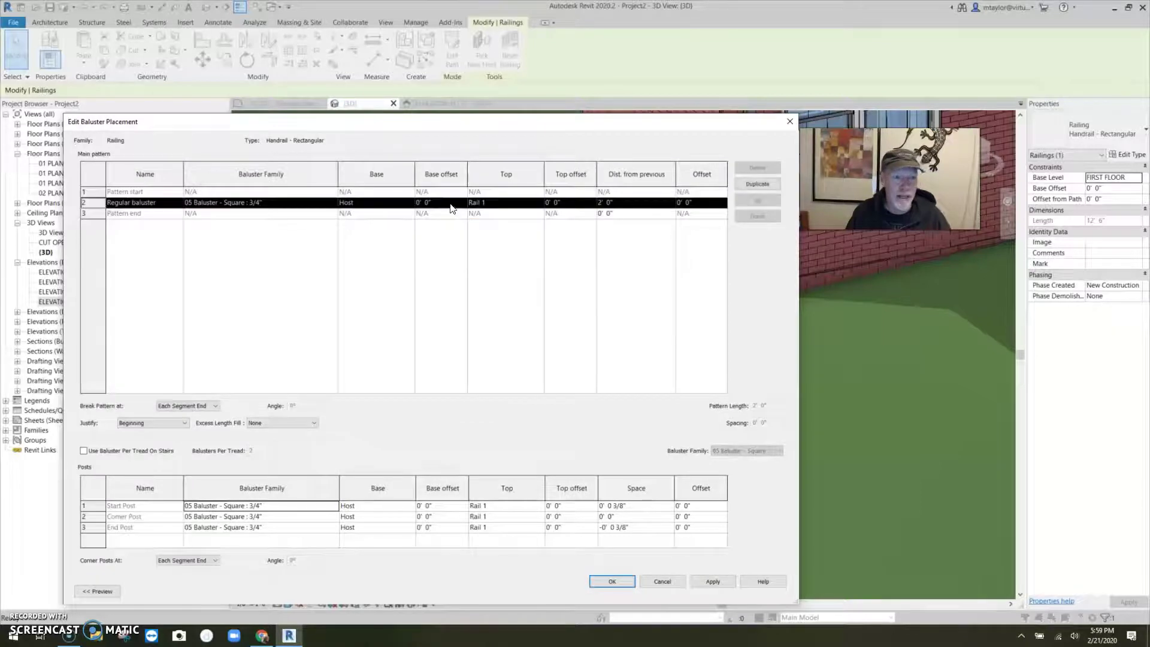
pyautogui.click(759, 183)
pyautogui.click(759, 183)
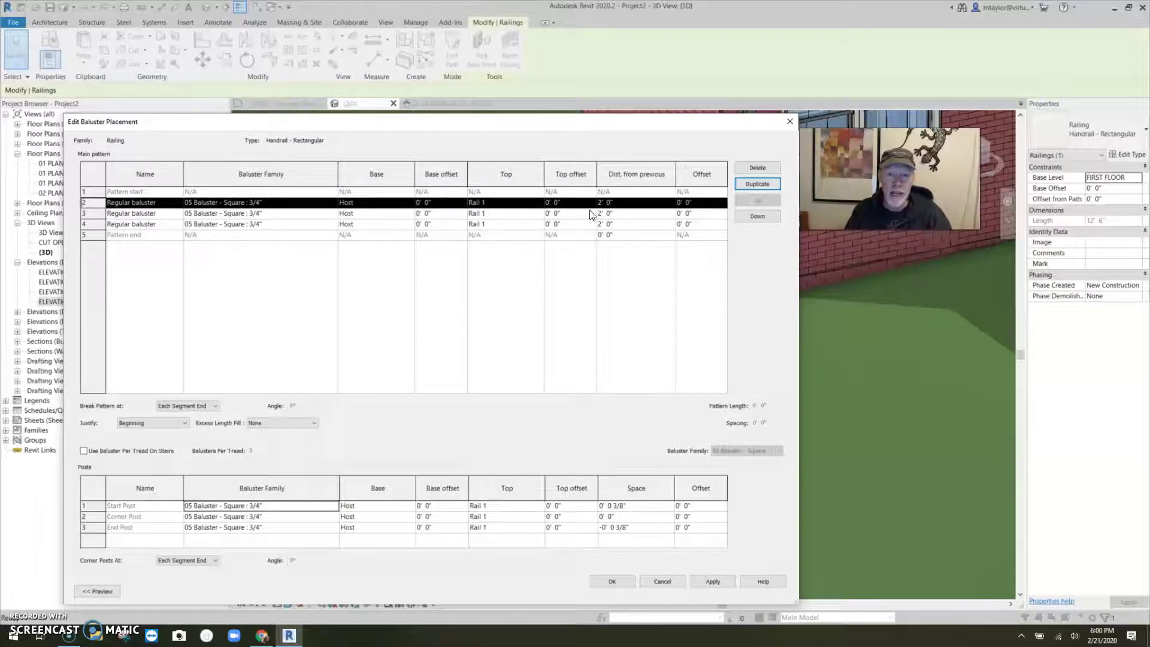
# Step: Set the distance from previous to 2" for the second and third regular balusters in the main pattern
pyautogui.click(631, 213)
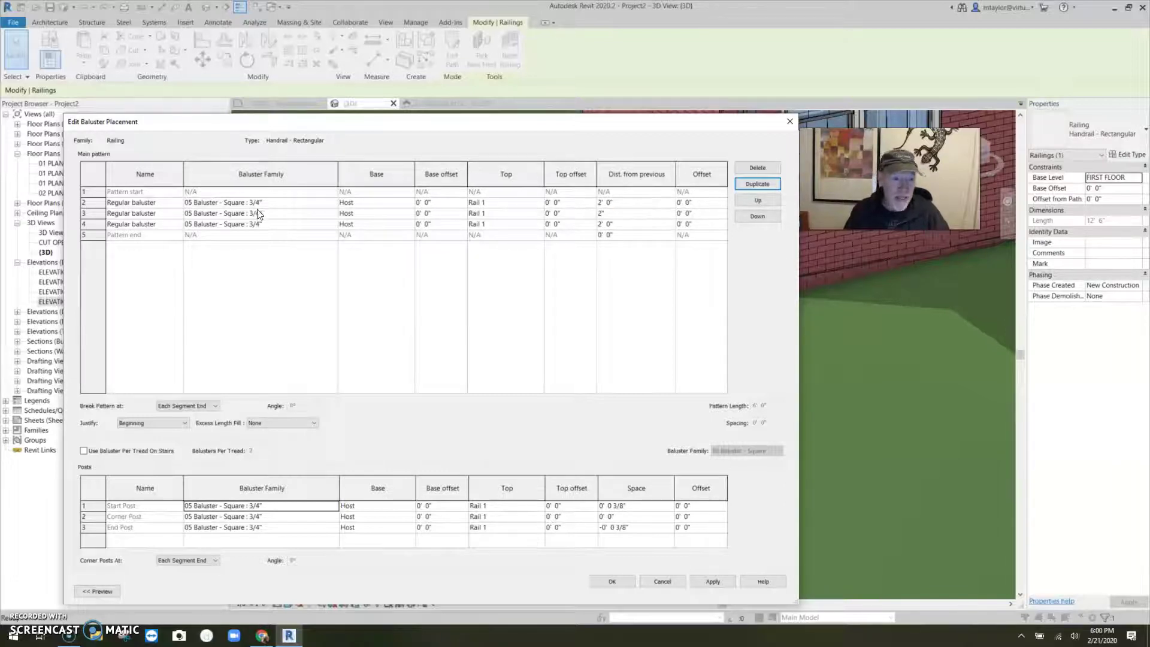
pyautogui.press('Down')
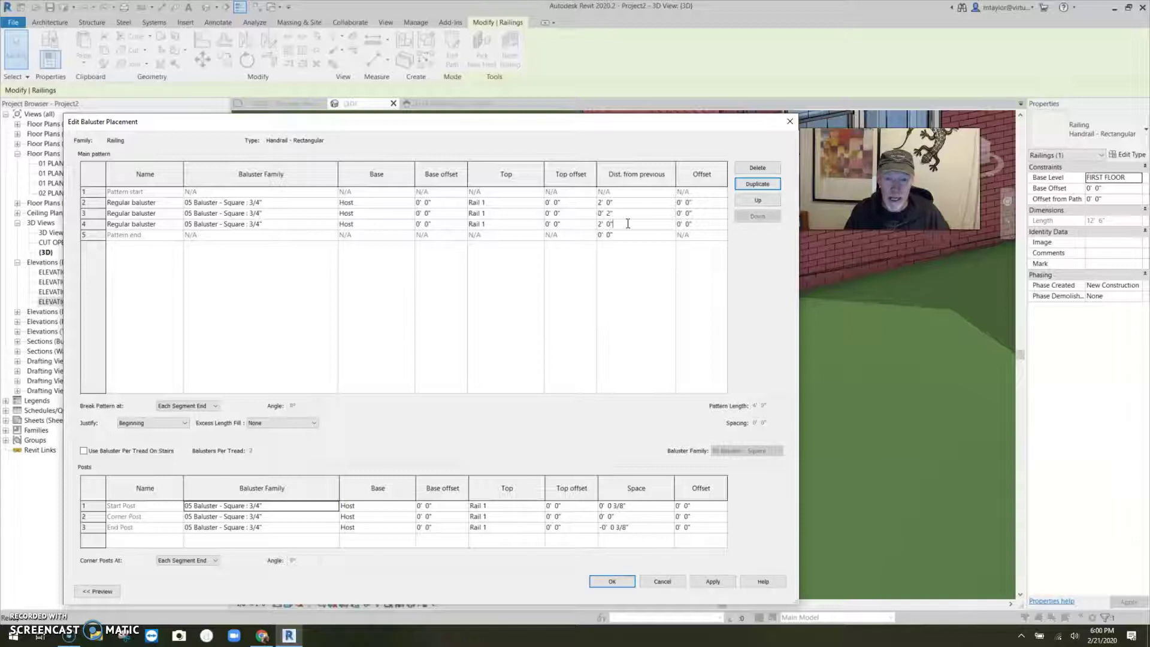
pyautogui.write('2')
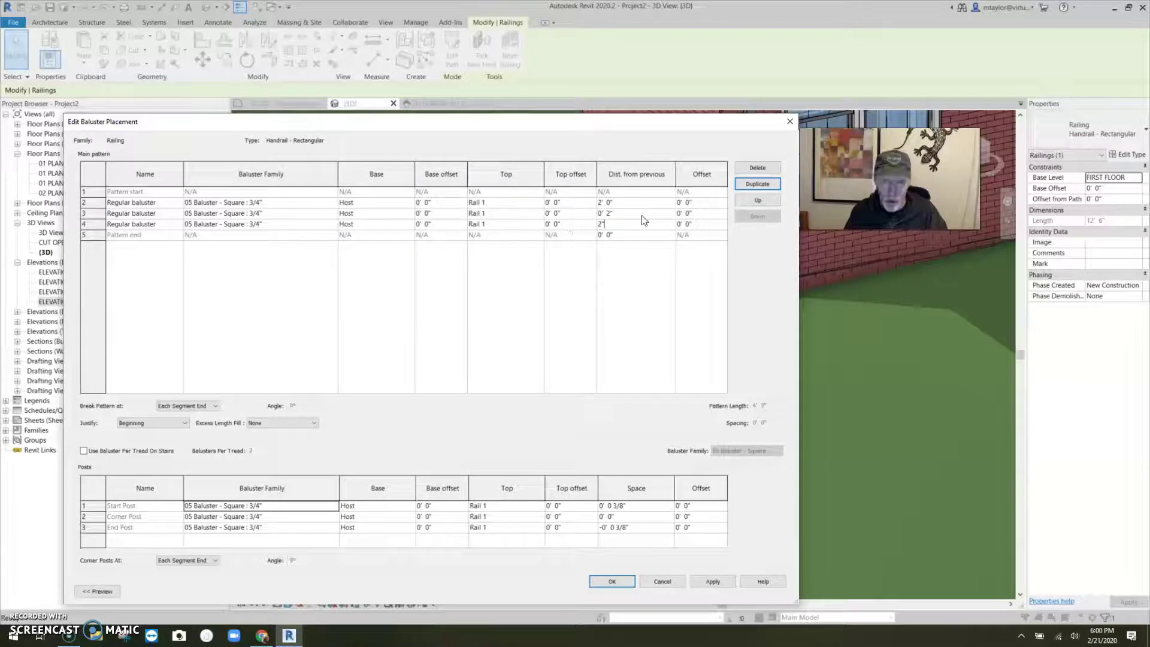
pyautogui.click(285, 223)
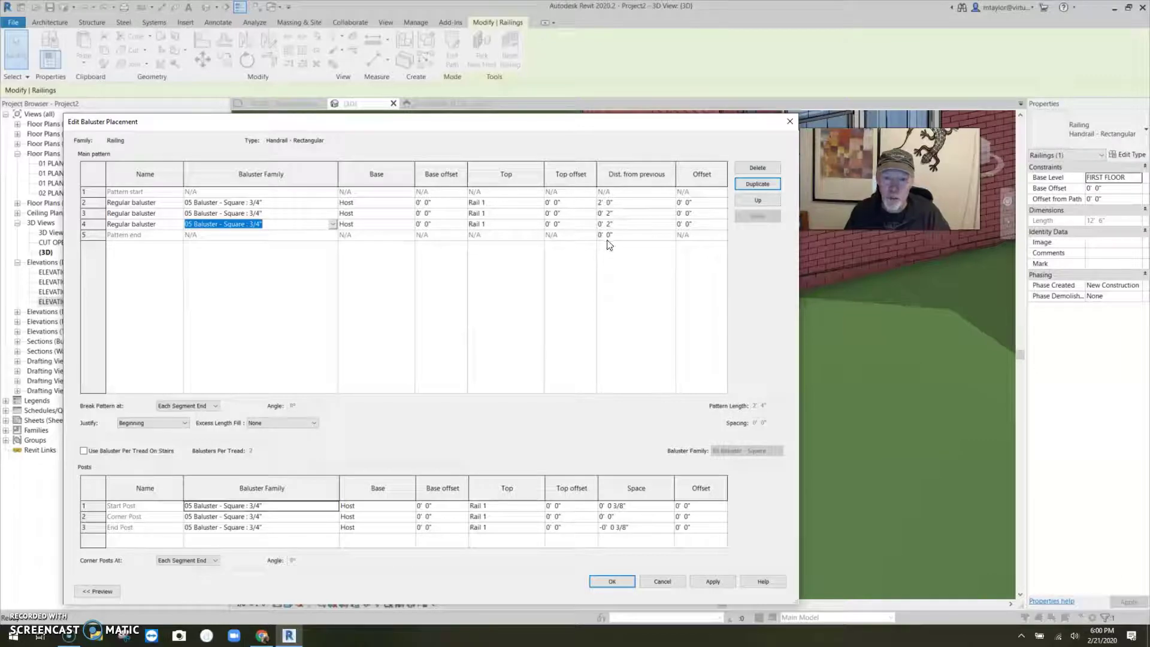
# Step: Set the first regular baluster's distance from previous to 1' 8" and apply the baluster pattern to the railing type
pyautogui.click(622, 203)
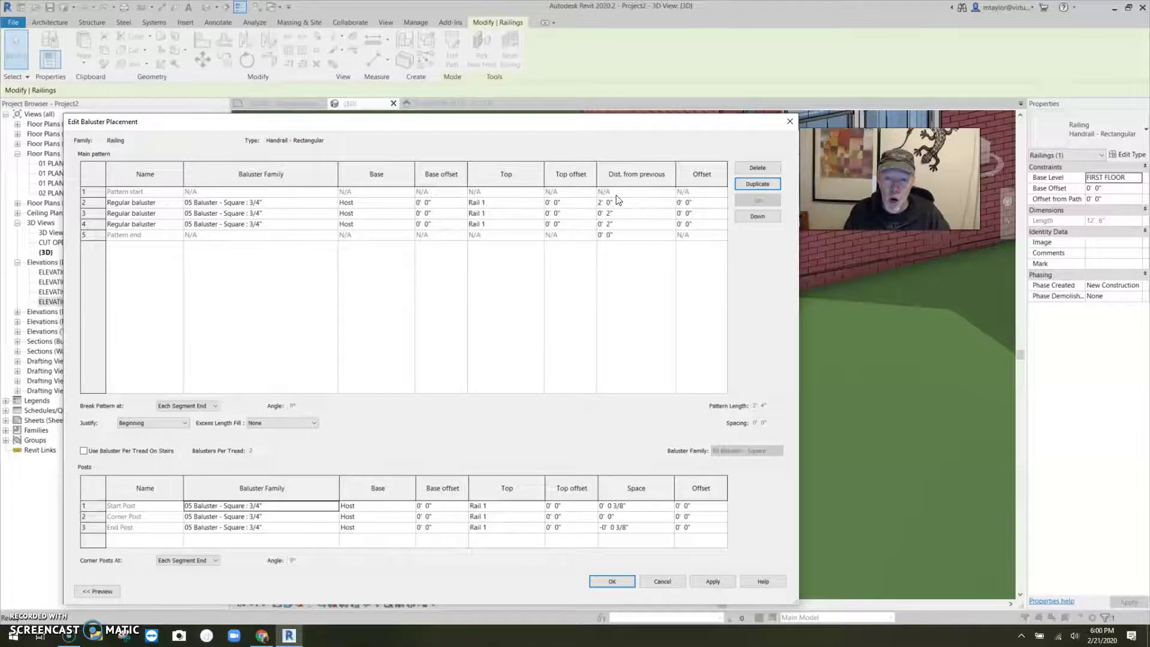
pyautogui.moveTo(620, 203); pyautogui.dragTo(603, 204)
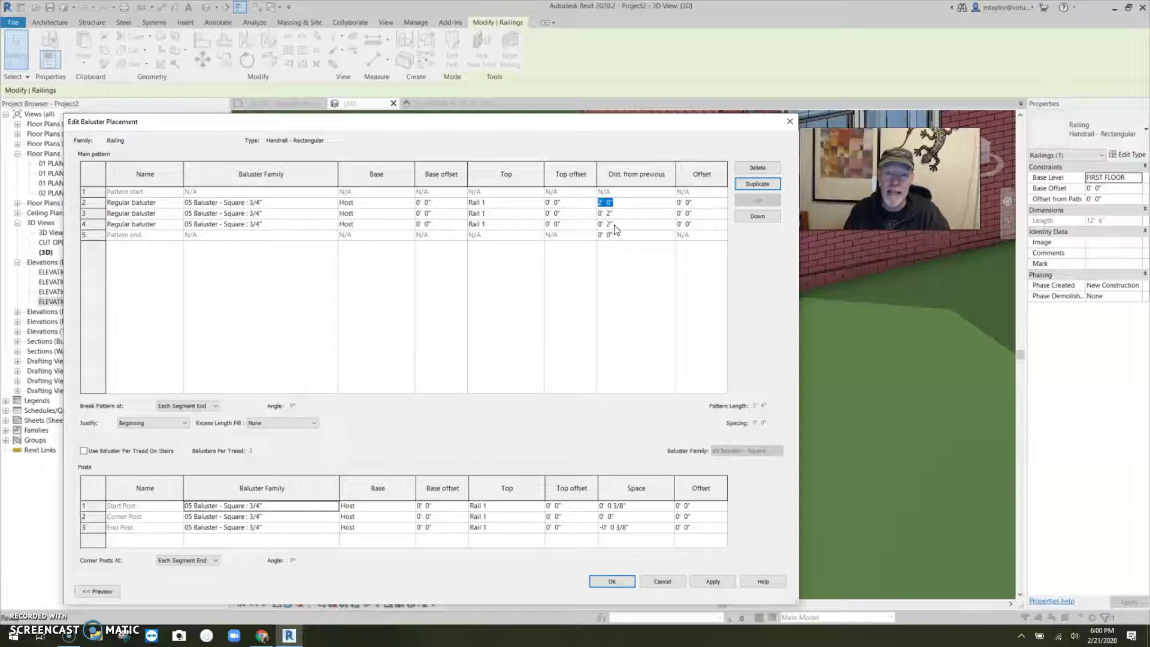
pyautogui.write('1')
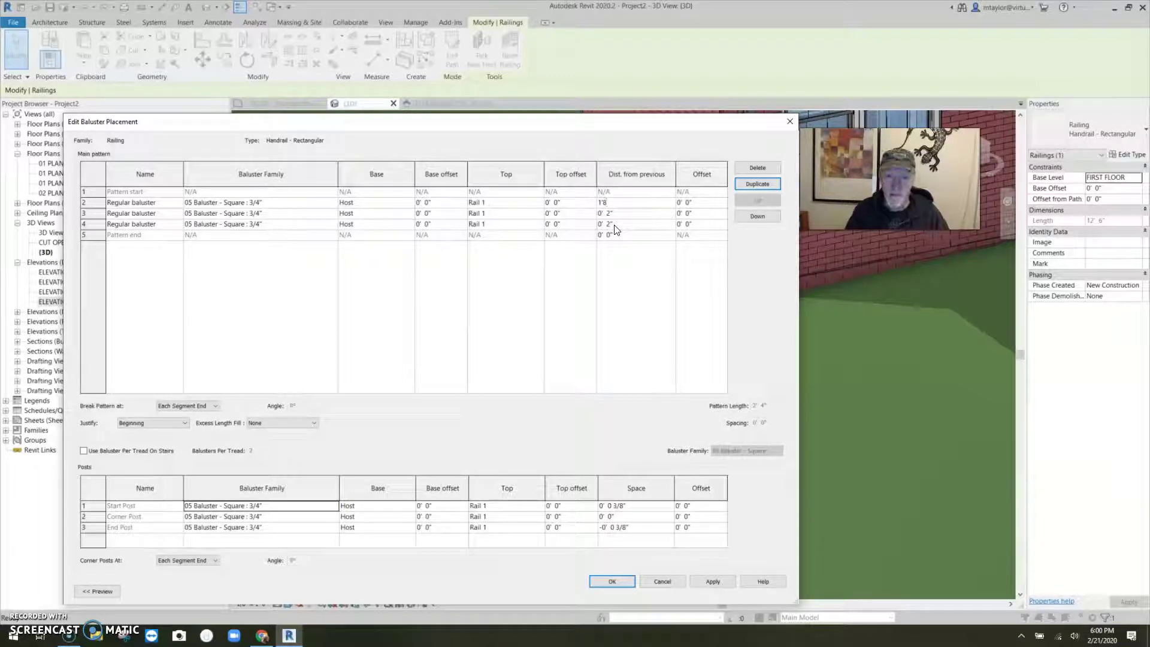
pyautogui.write("' 8")
pyautogui.press('Return')
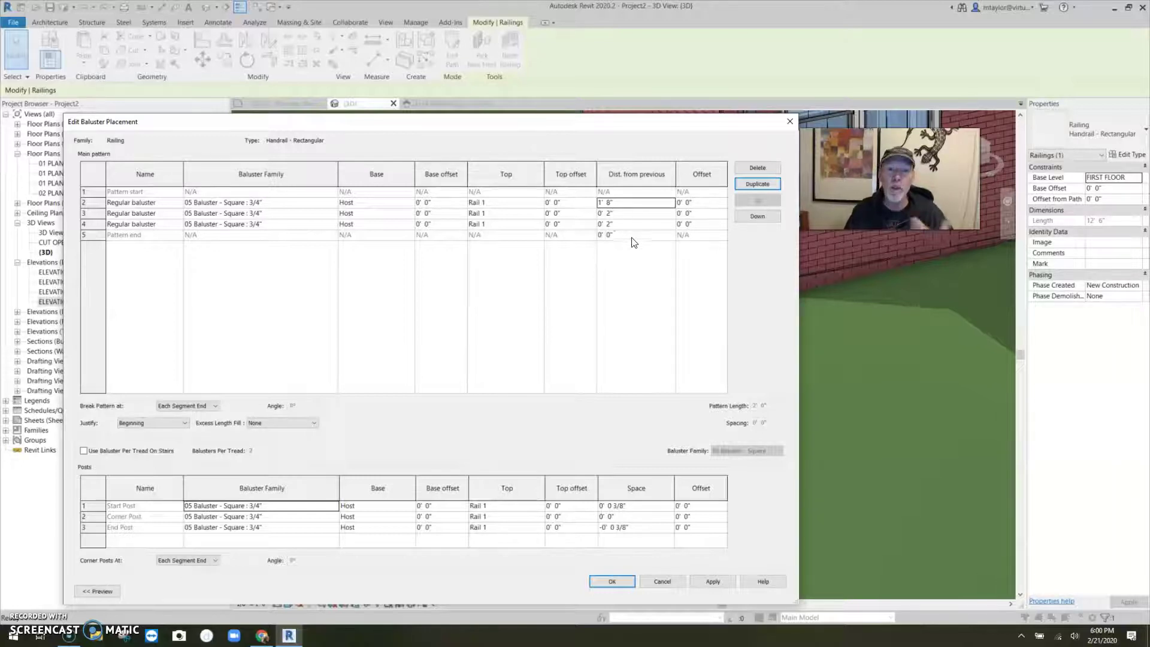
pyautogui.click(616, 582)
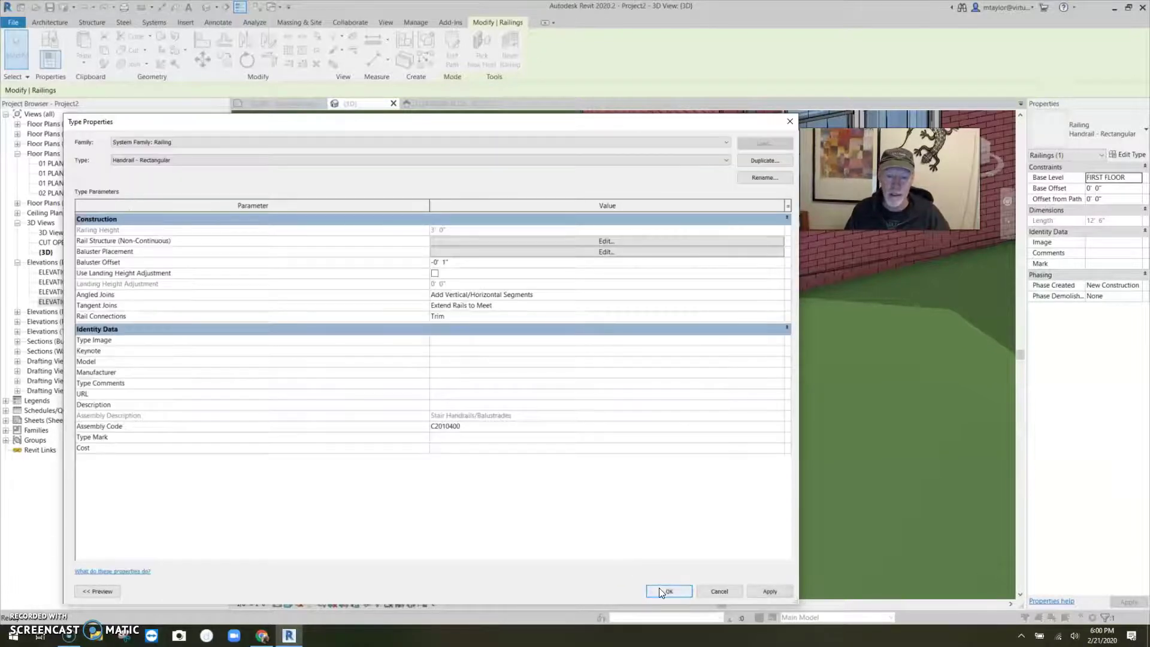
pyautogui.click(659, 587)
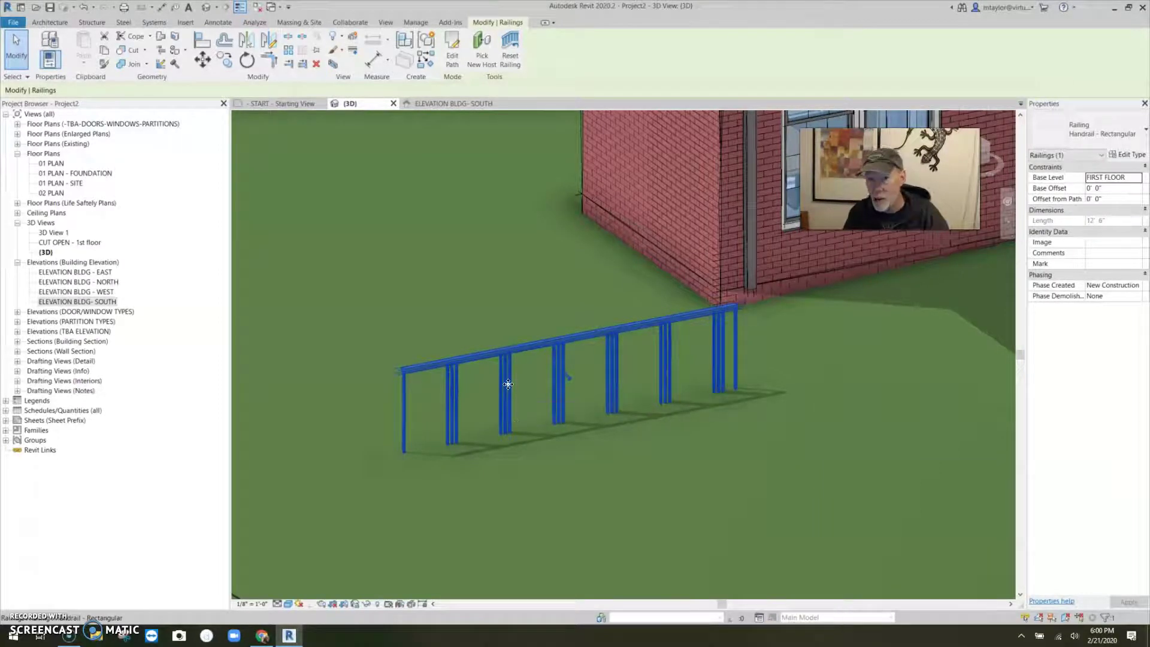
# Step: Change the middle regular baluster in the railing type's pattern to the family 05 Baluster - Square : 1 1/2"
pyautogui.moveTo(566, 389)
pyautogui.keyDown('shift'); pyautogui.mouseDown(button='middle')
pyautogui.moveTo(577, 374)
pyautogui.moveTo(589, 419)
pyautogui.mouseUp(button='middle'); pyautogui.keyUp('shift')
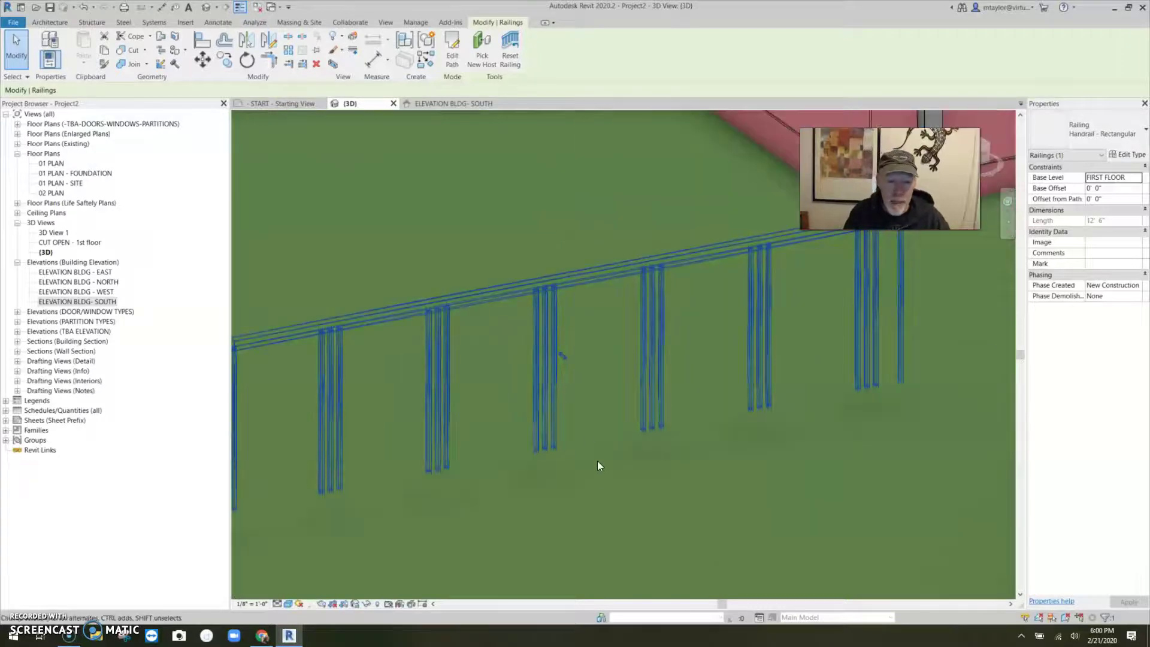
pyautogui.click(598, 487)
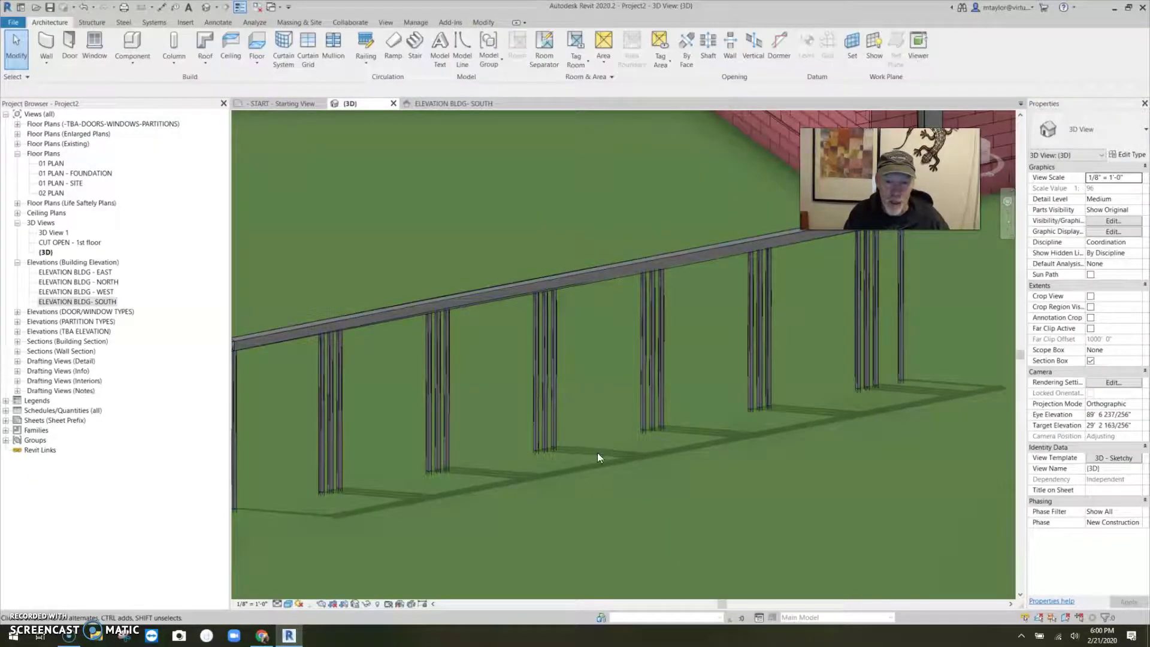
pyautogui.click(713, 253)
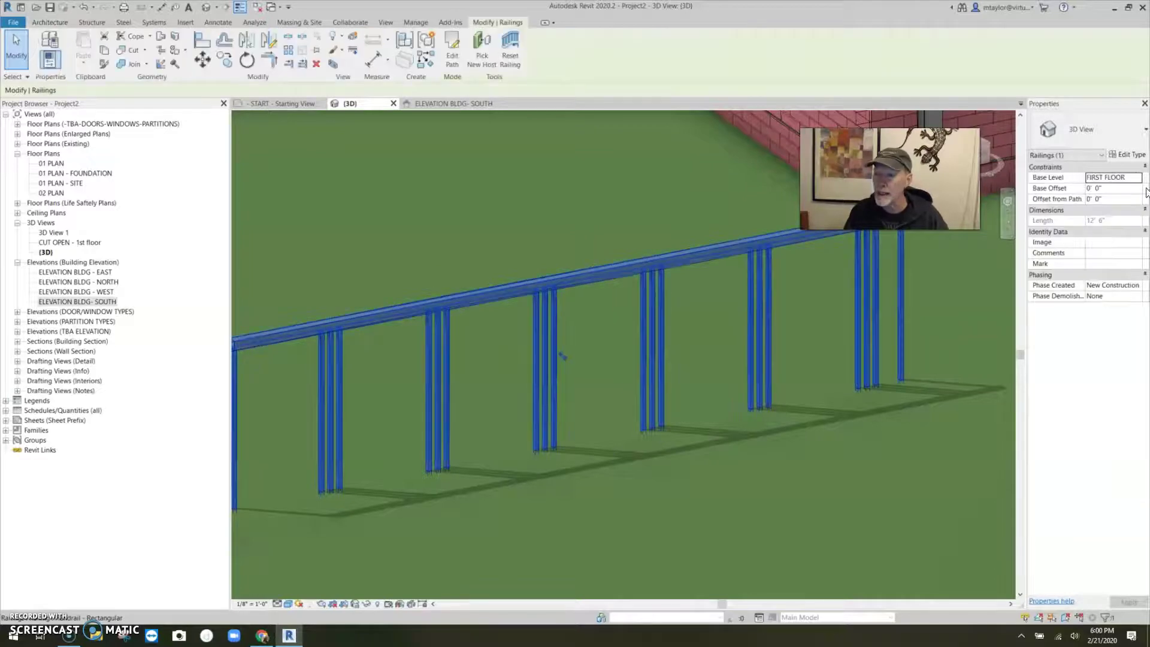
pyautogui.click(1126, 154)
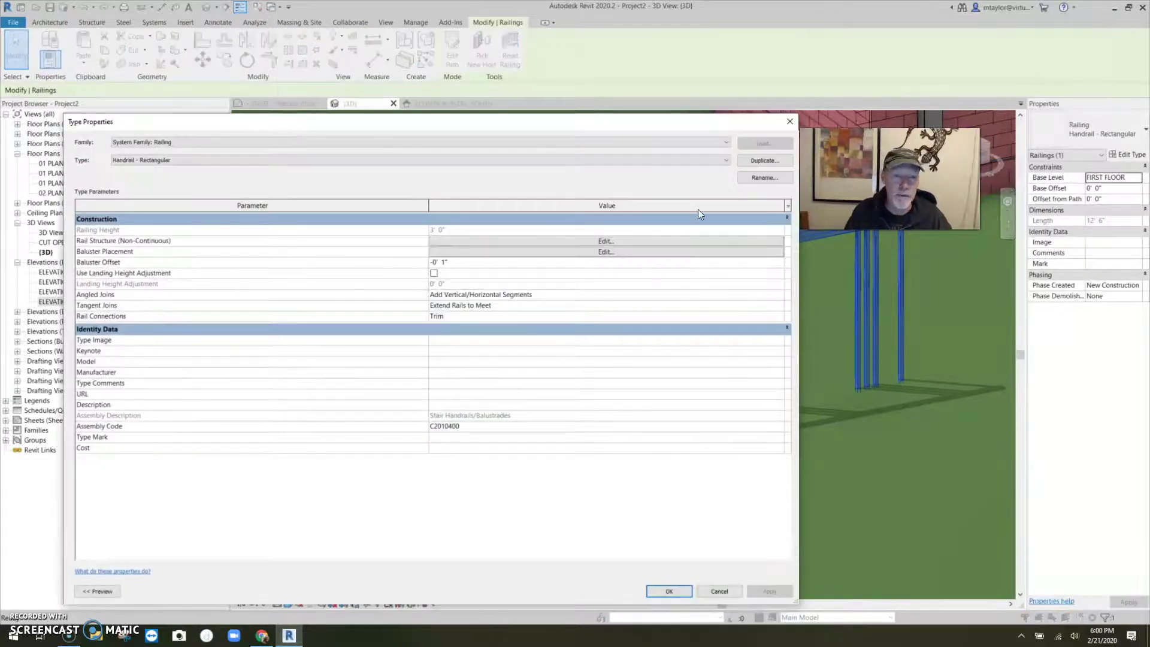
pyautogui.click(633, 251)
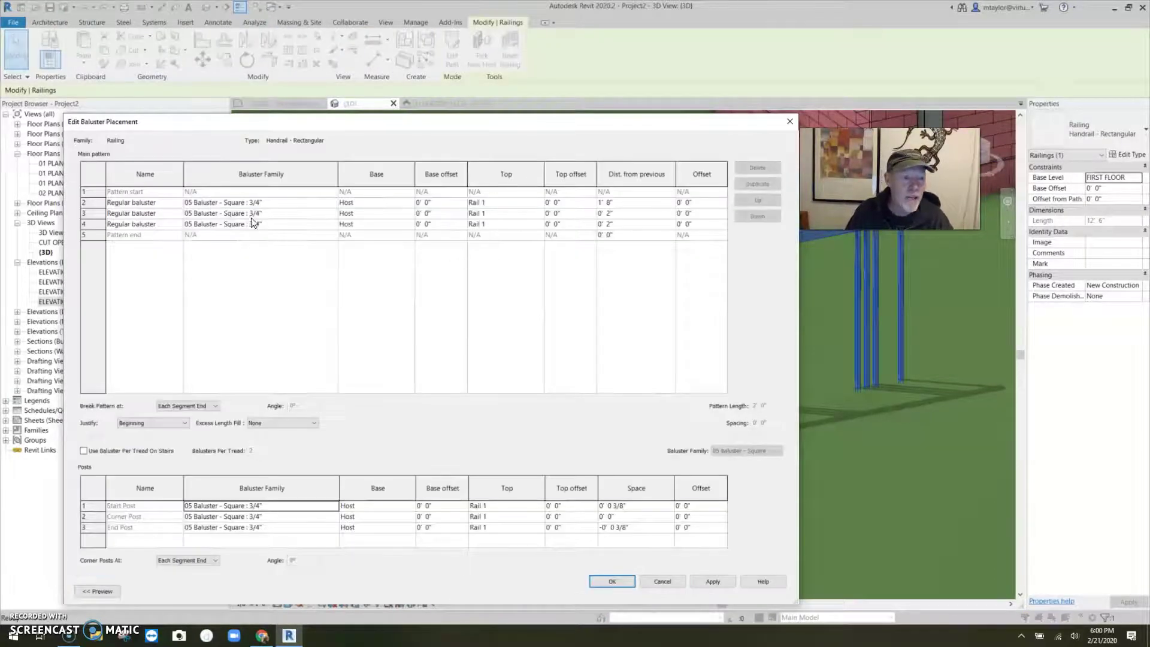
pyautogui.click(331, 214)
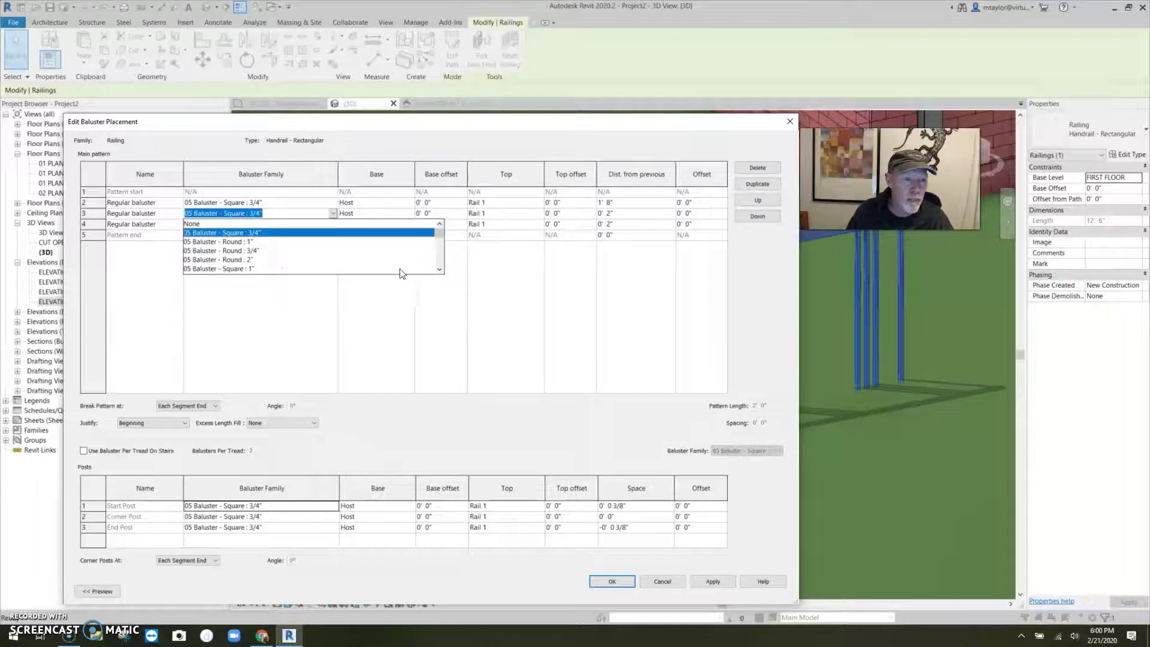
pyautogui.scroll(-1, 442, 264)
pyautogui.click(242, 264)
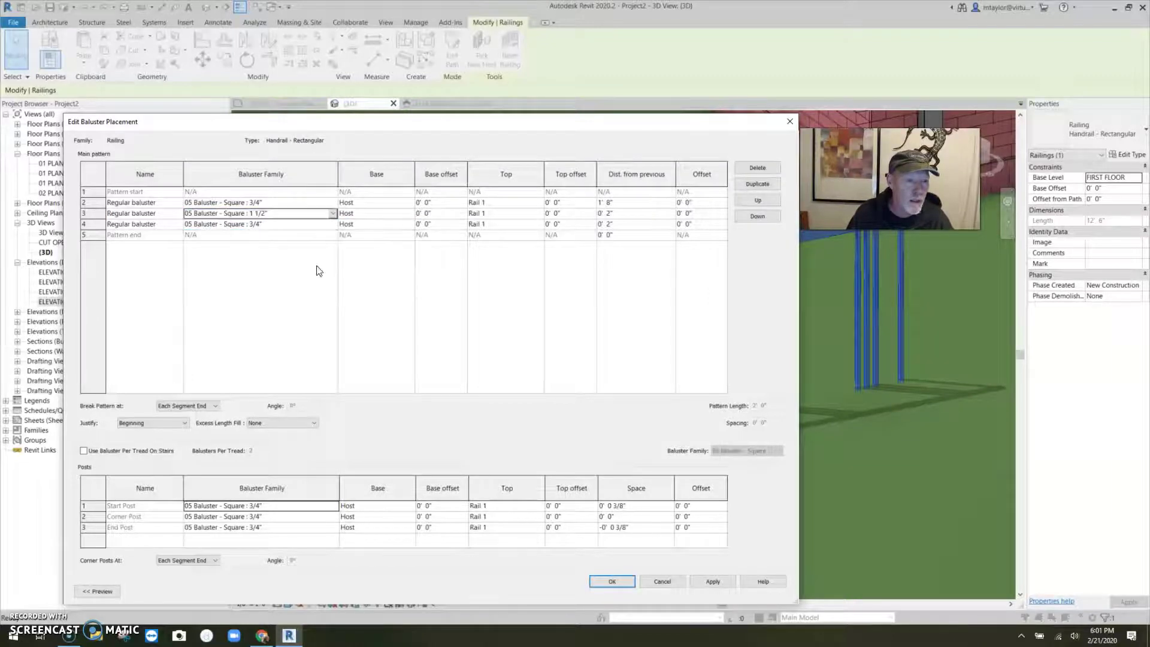
pyautogui.click(611, 582)
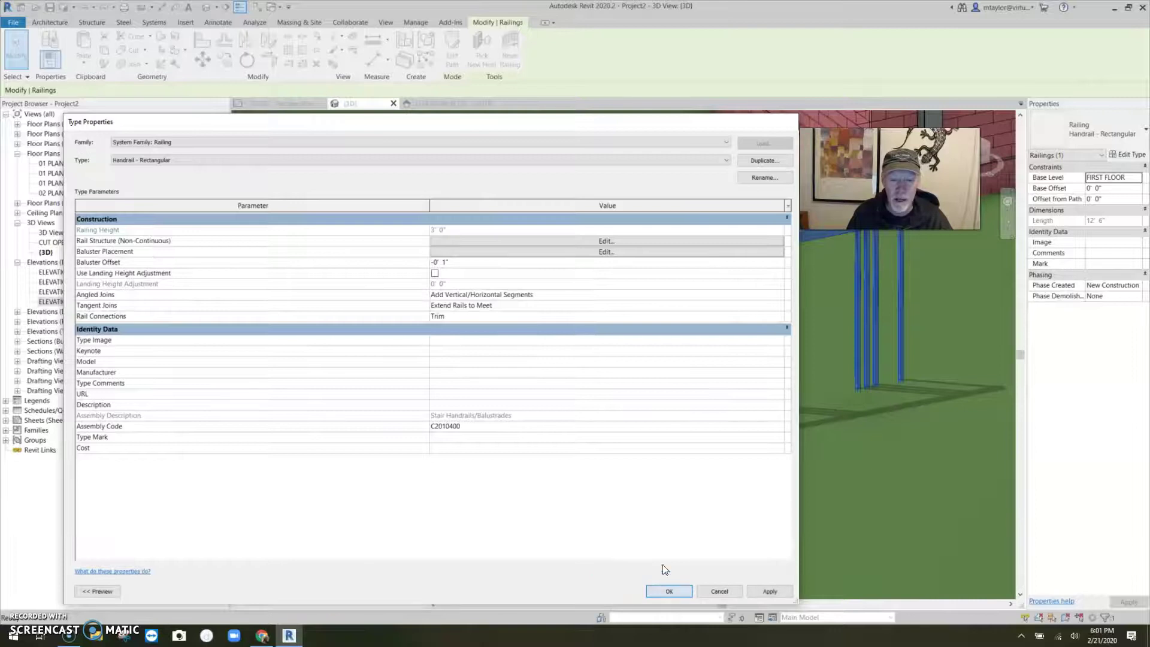
pyautogui.click(666, 591)
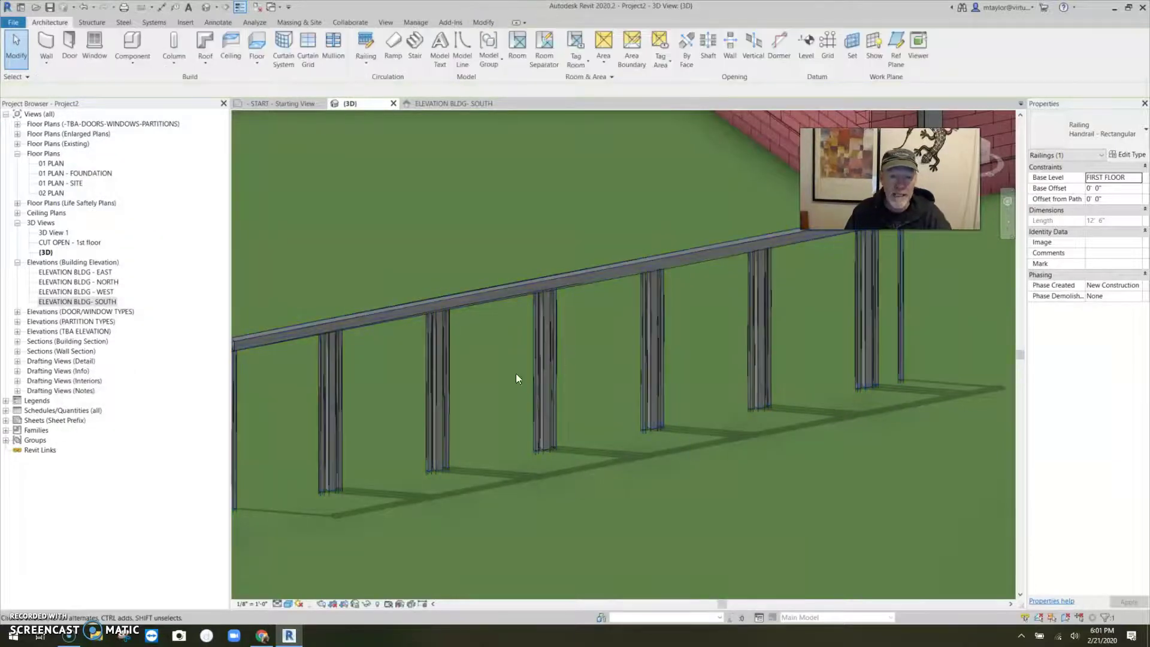
# Step: Return to the south building elevation and delete the dimension between the end post and the first baluster
pyautogui.click(427, 103)
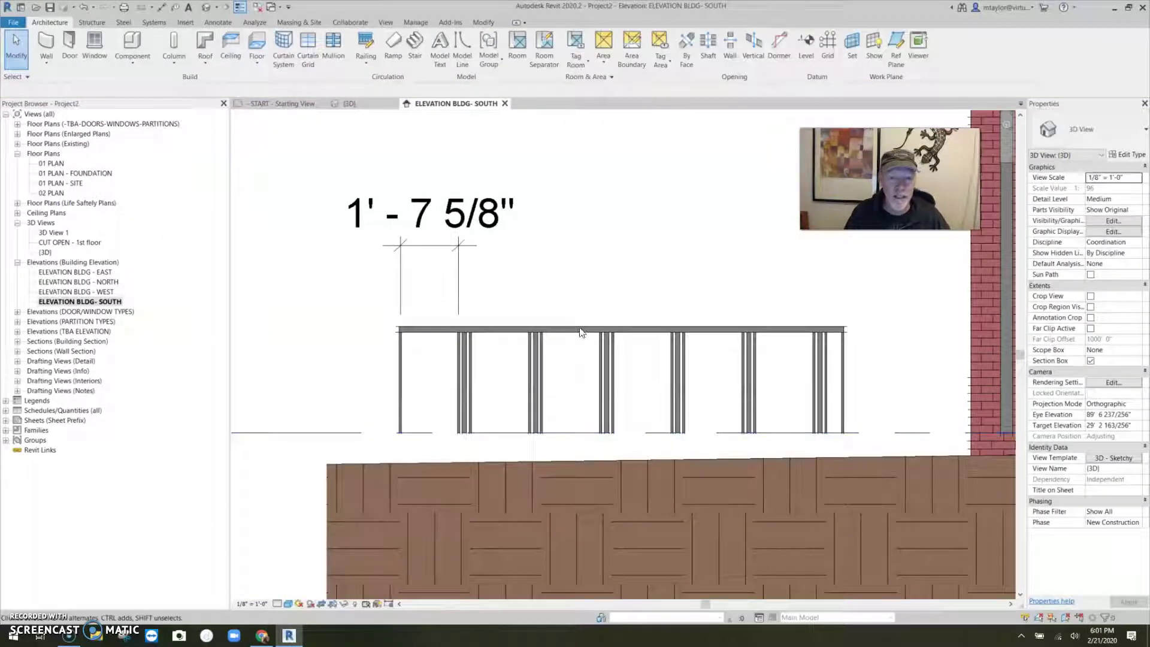
pyautogui.scroll(3, 582, 299)
pyautogui.click(367, 239)
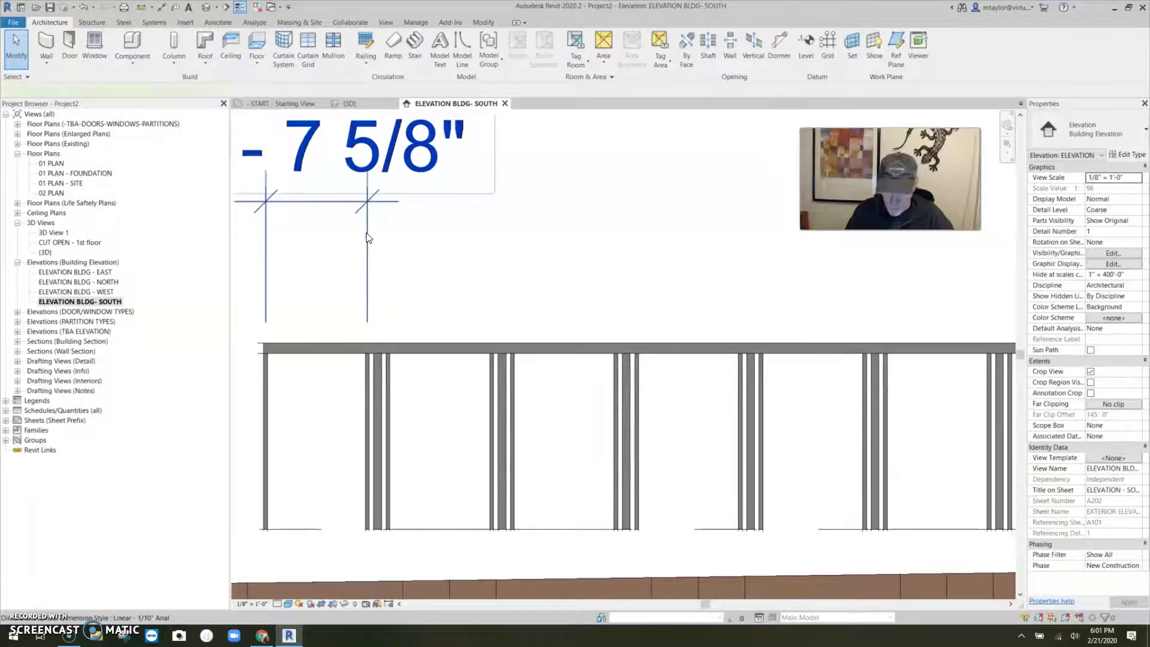
# Step: Add an aligned dimension between the middle balusters of the second and third groups, above the railing
pyautogui.press('d')
pyautogui.press('i')
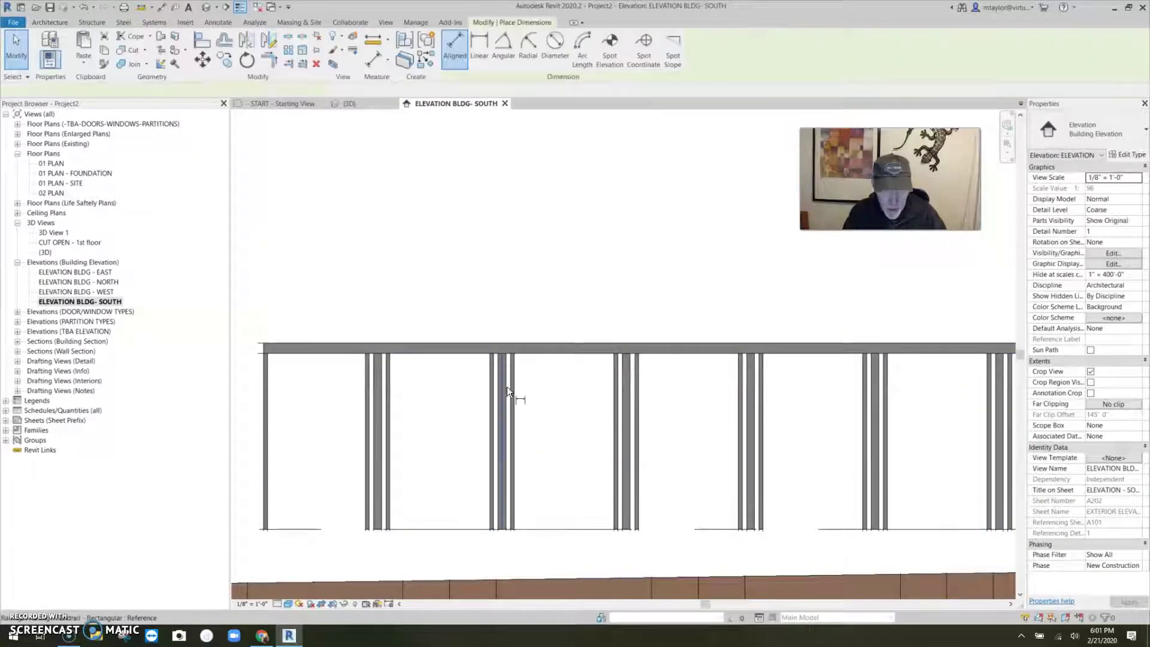
pyautogui.click(503, 386)
pyautogui.click(623, 386)
pyautogui.click(619, 209)
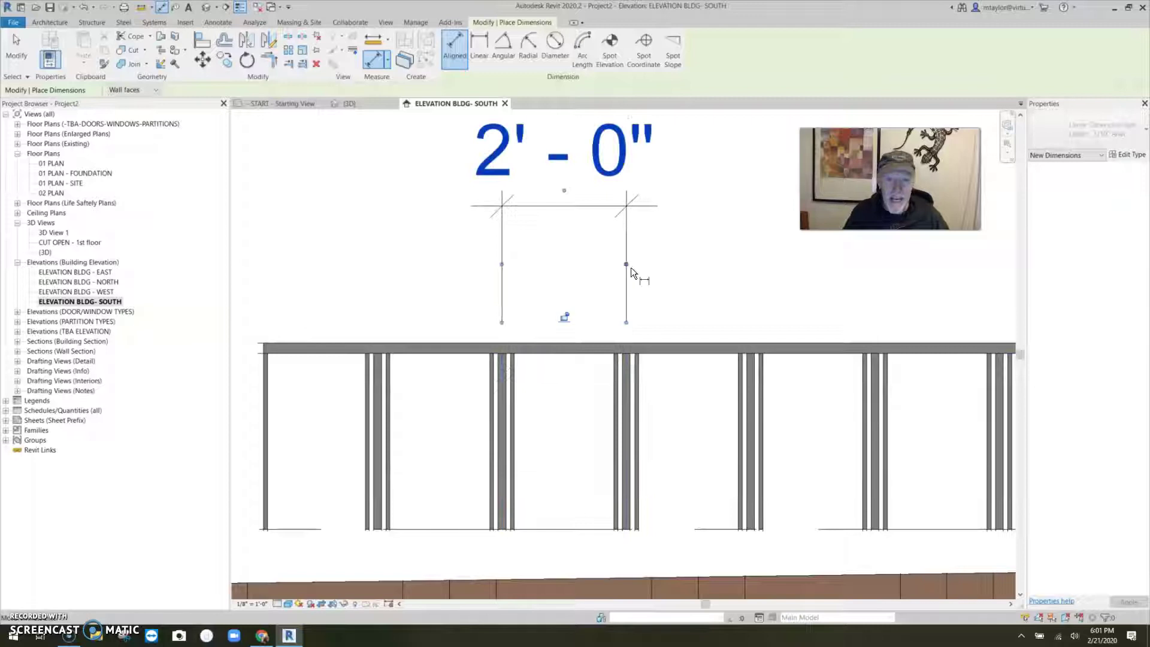
pyautogui.scroll(-2, 630, 272)
pyautogui.press('Escape')
pyautogui.press('Escape')
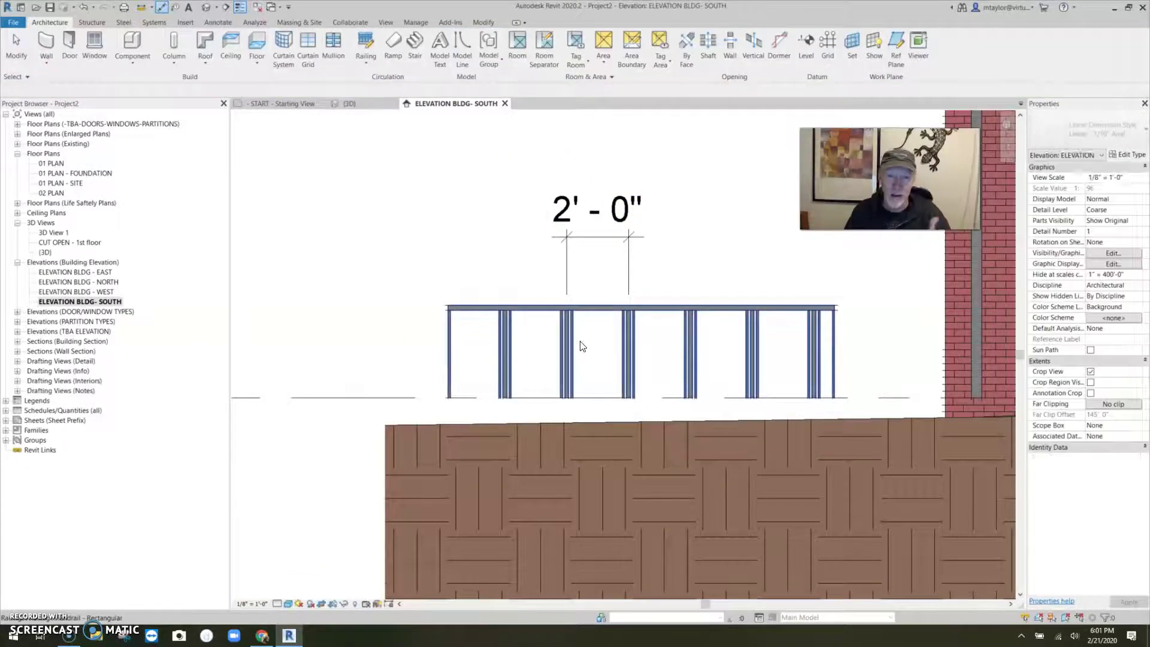
pyautogui.moveTo(605, 293); pyautogui.dragTo(571, 265, button='middle')
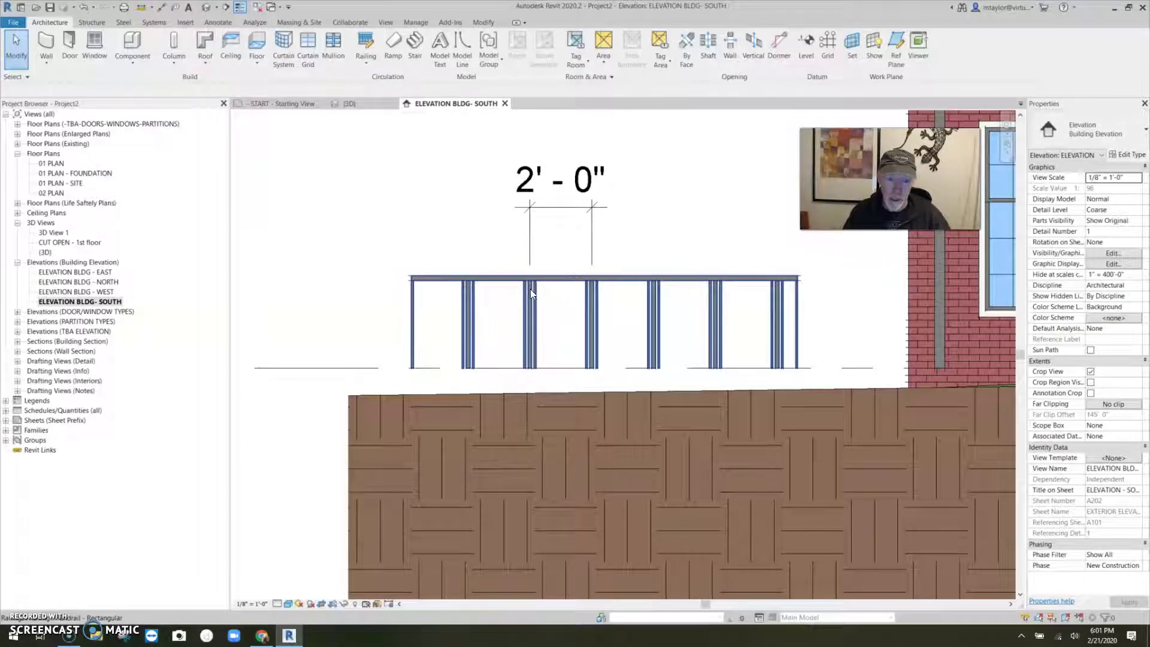
pyautogui.scroll(5, 531, 289)
pyautogui.scroll(-5, 566, 287)
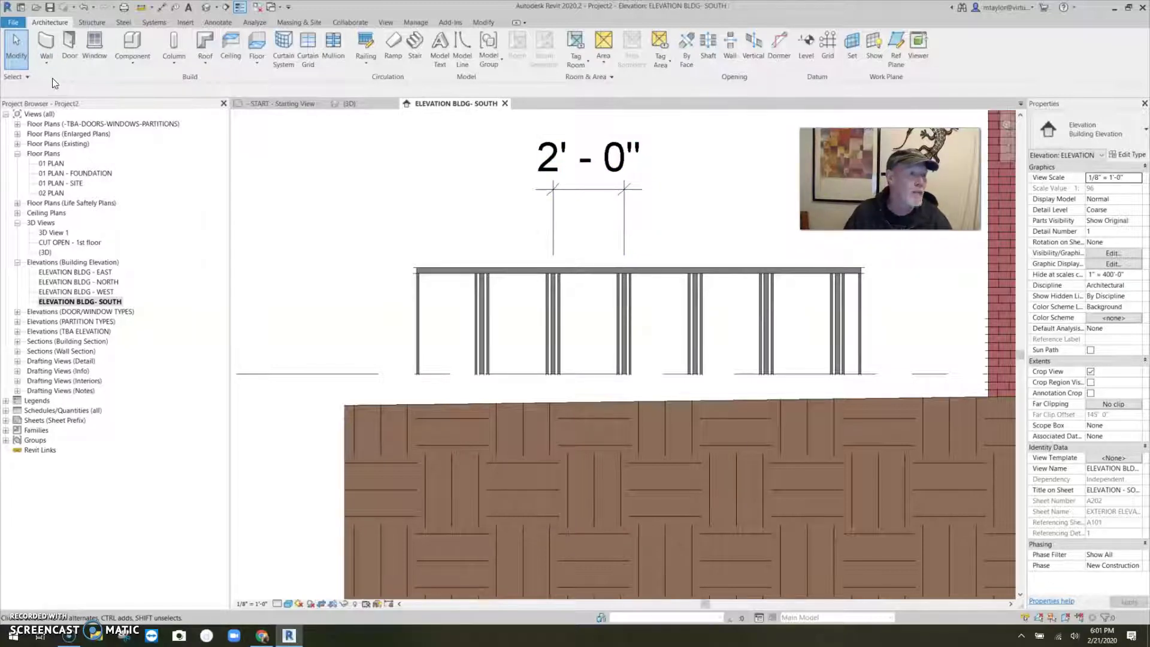
# Step: Create a new family from the Baluster-Post.rft template
pyautogui.click(13, 22)
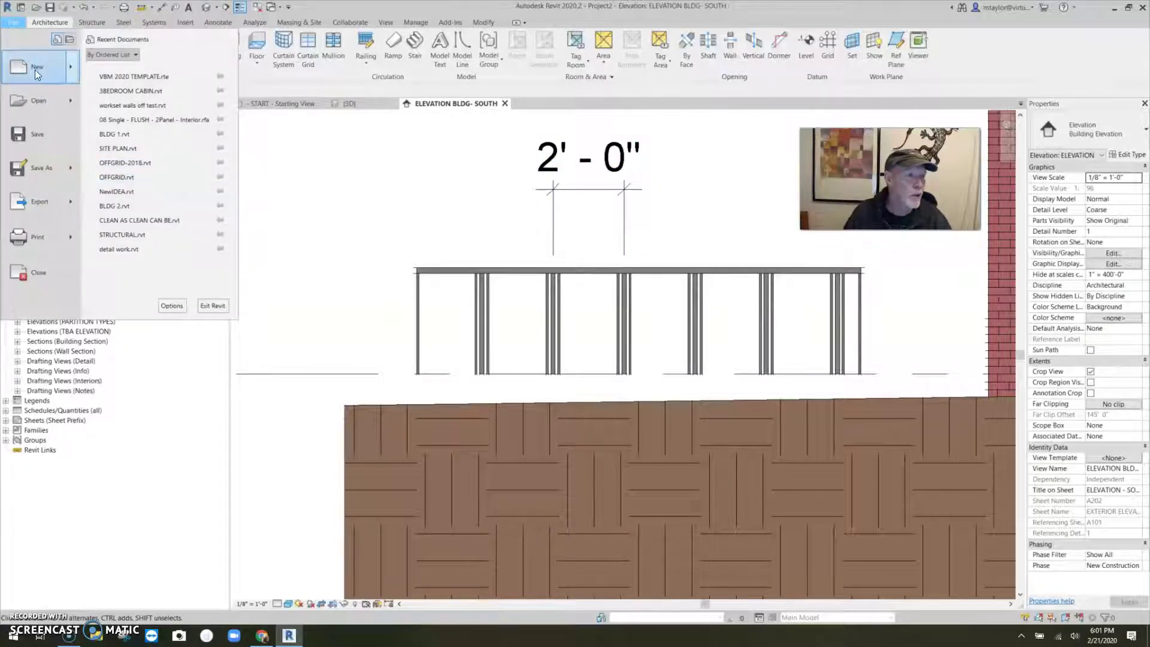
pyautogui.moveTo(35, 70)
pyautogui.click(139, 99)
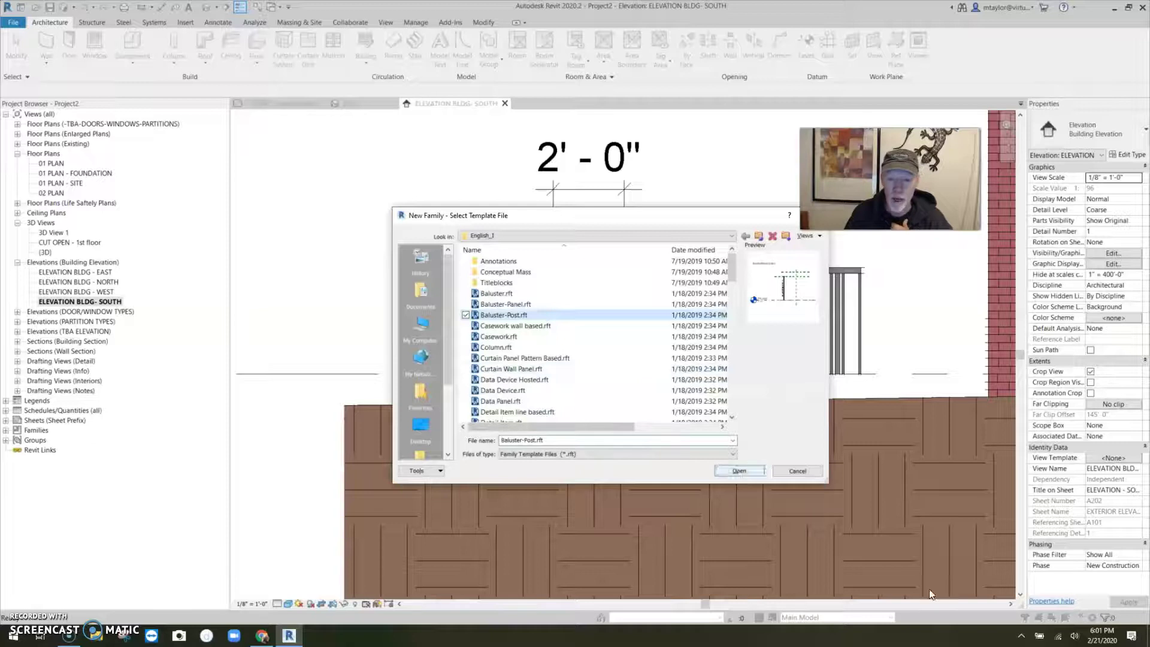
pyautogui.doubleClick(509, 315)
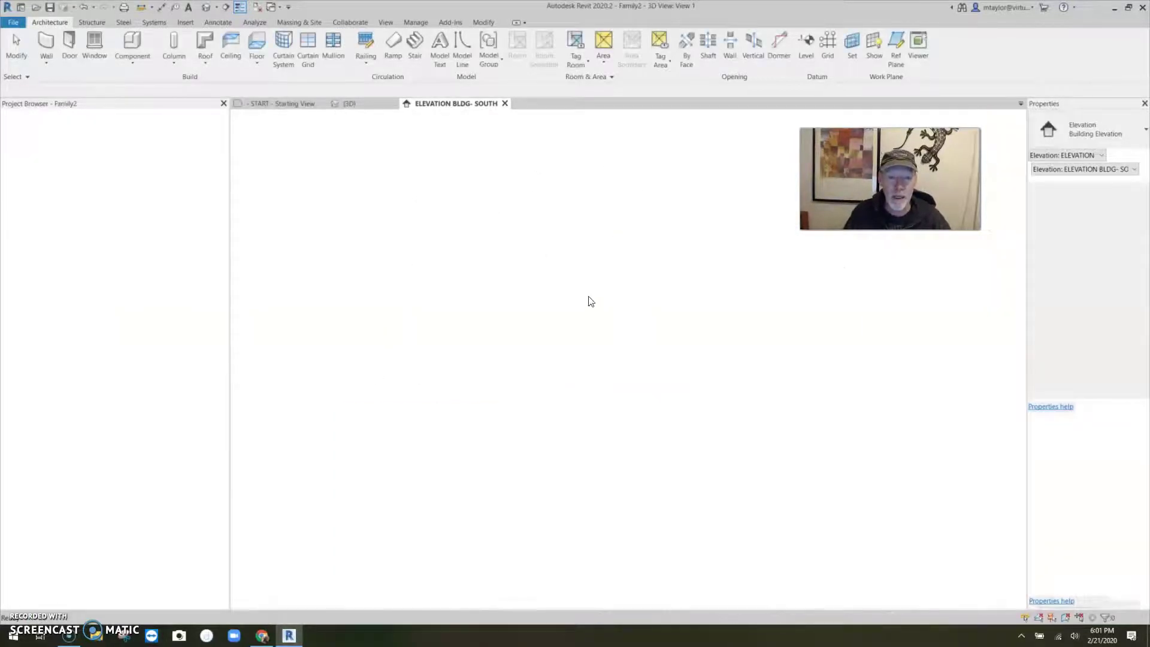
# Step: Set the work plane of the baluster post family's elevation to Reference Plane : Center (Left/Right)
pyautogui.moveTo(695, 341); pyautogui.dragTo(547, 318, button='middle')
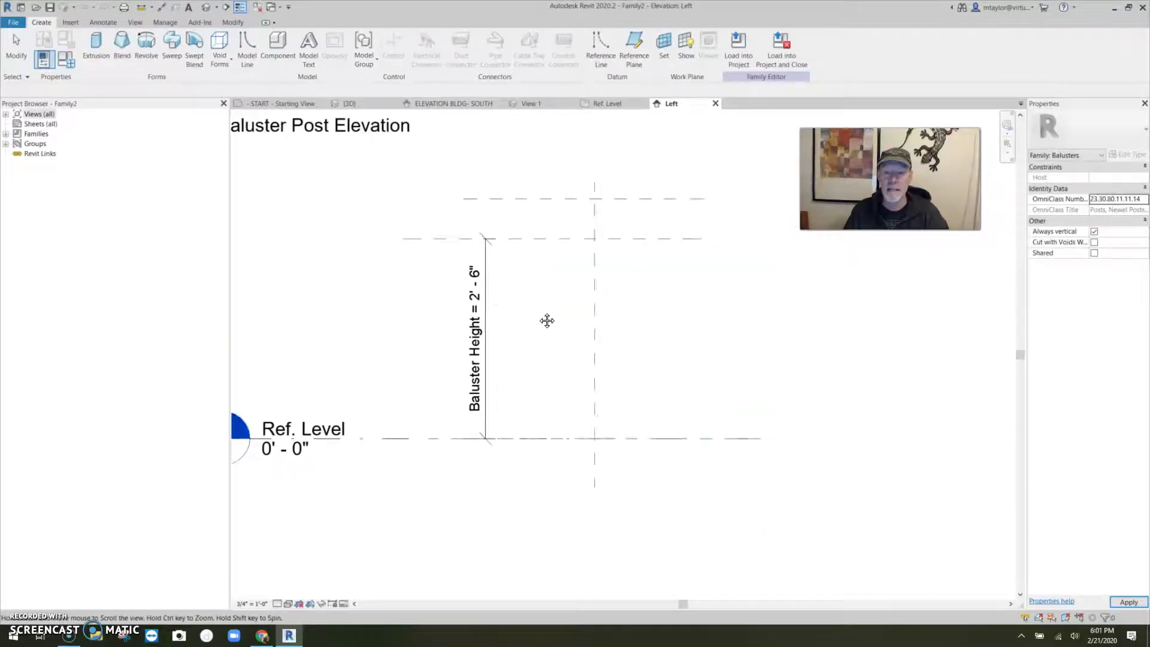
pyautogui.scroll(1, 648, 291)
pyautogui.scroll(-1, 658, 308)
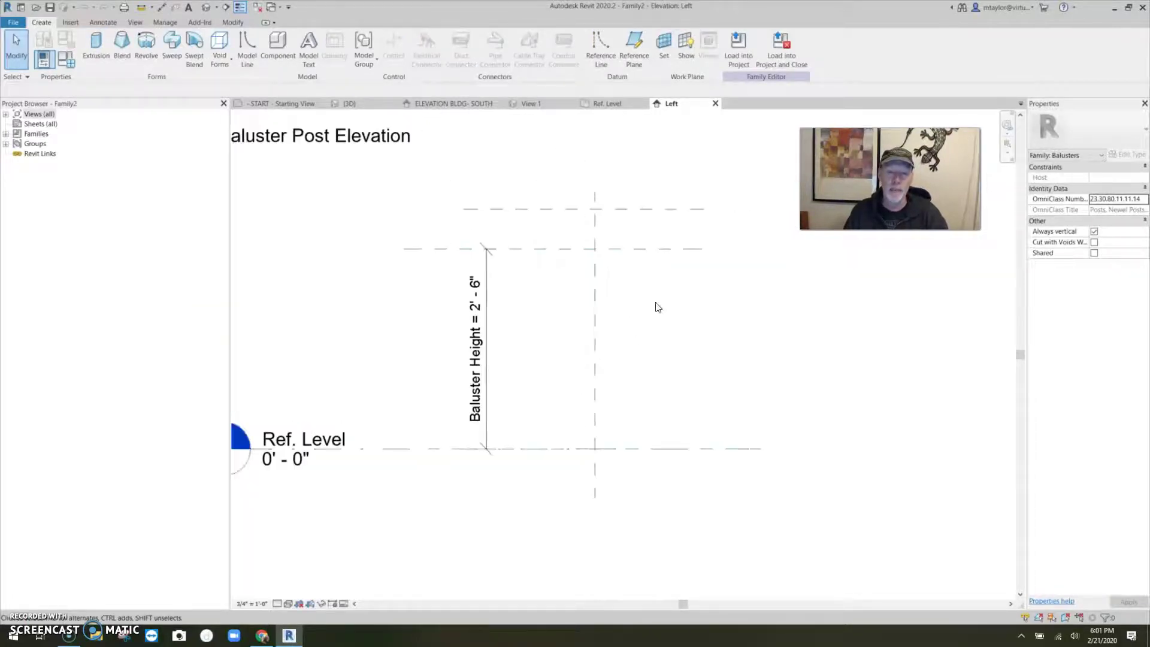
pyautogui.moveTo(658, 309); pyautogui.dragTo(587, 291, button='middle')
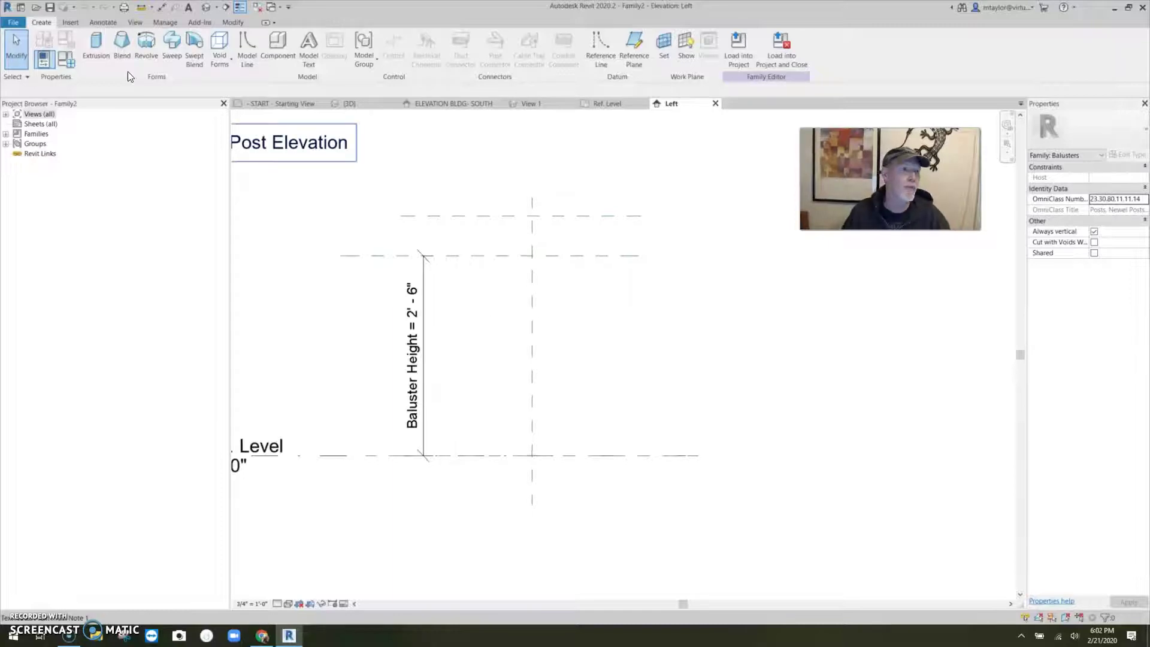
pyautogui.click(96, 45)
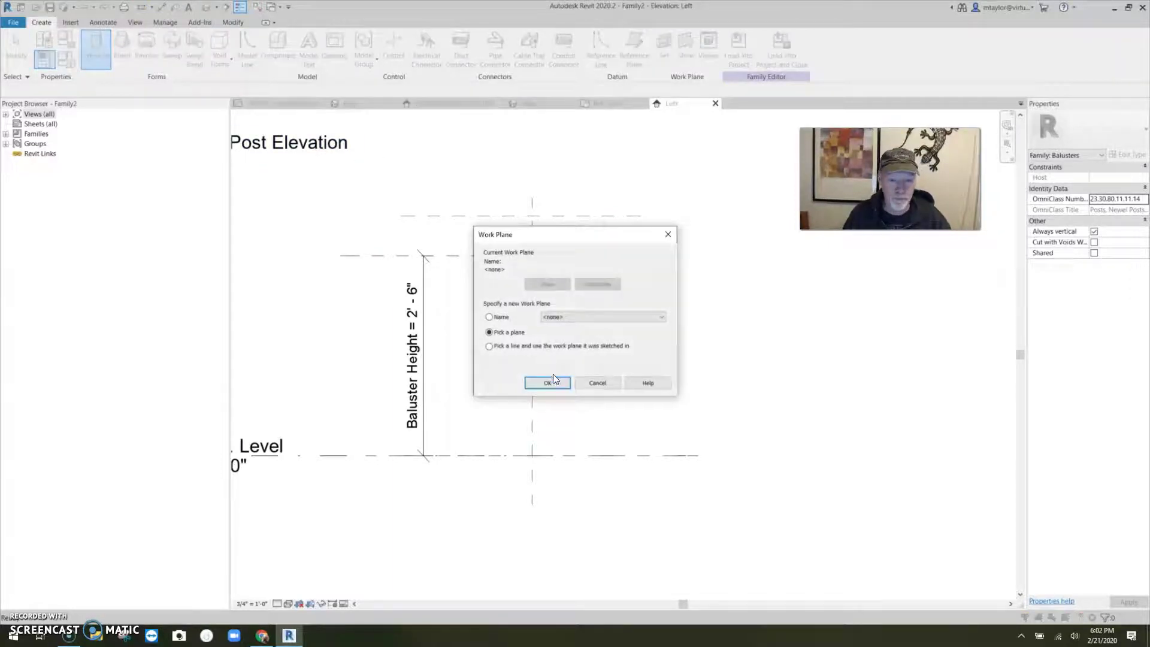
pyautogui.click(554, 381)
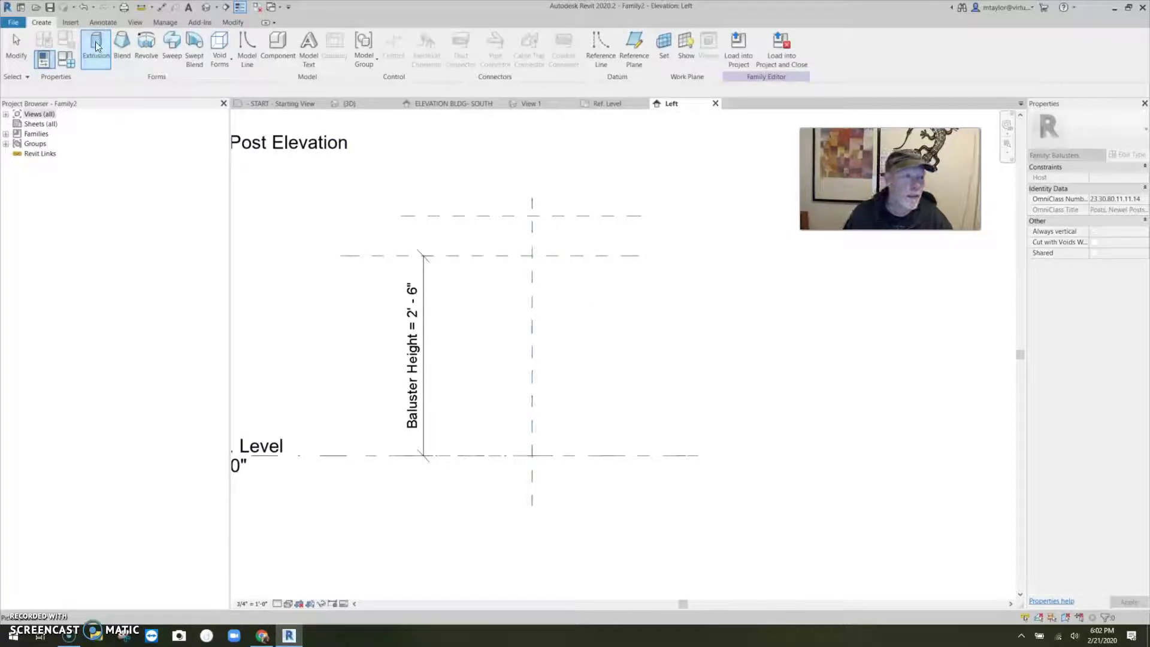
pyautogui.click(664, 48)
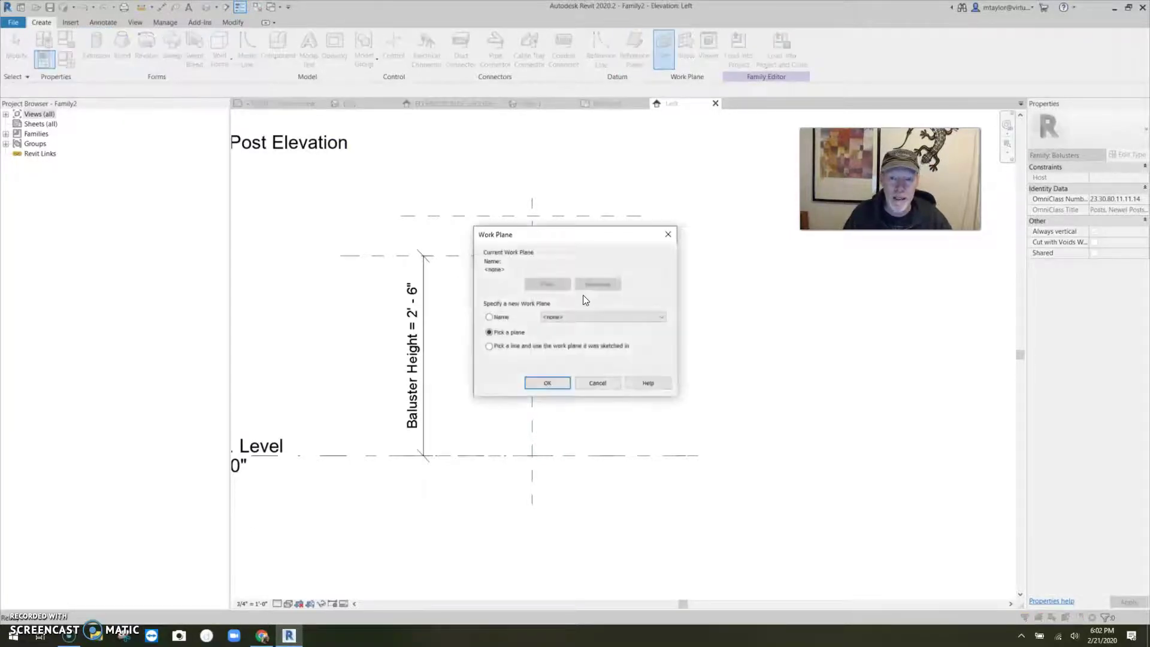
pyautogui.click(577, 317)
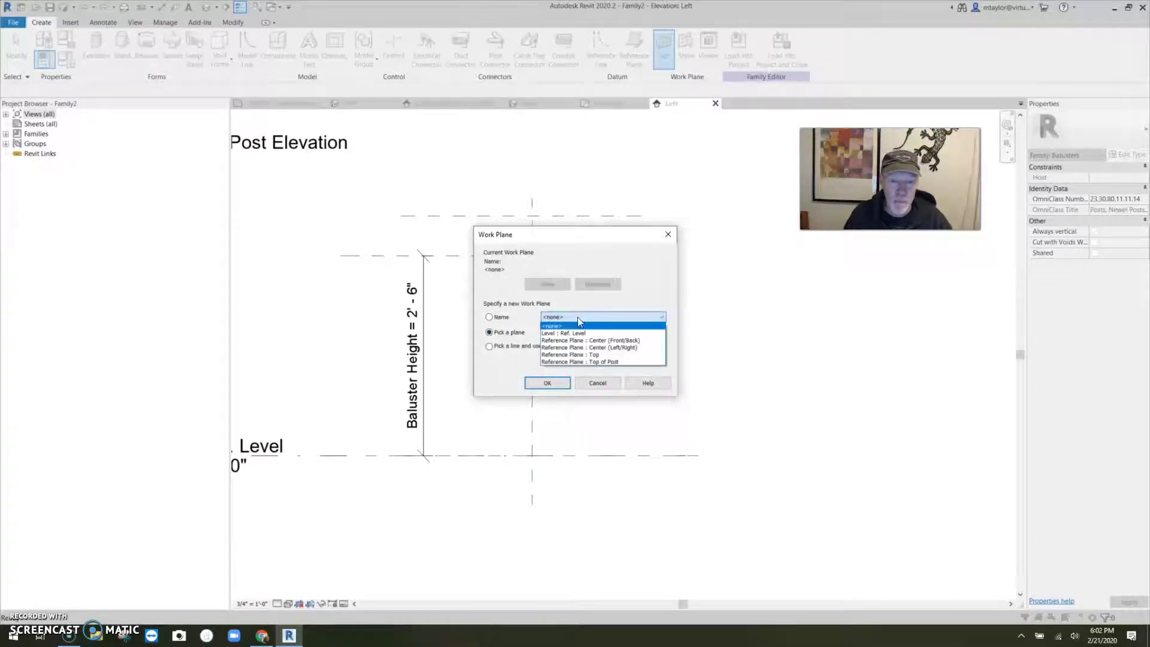
pyautogui.click(616, 345)
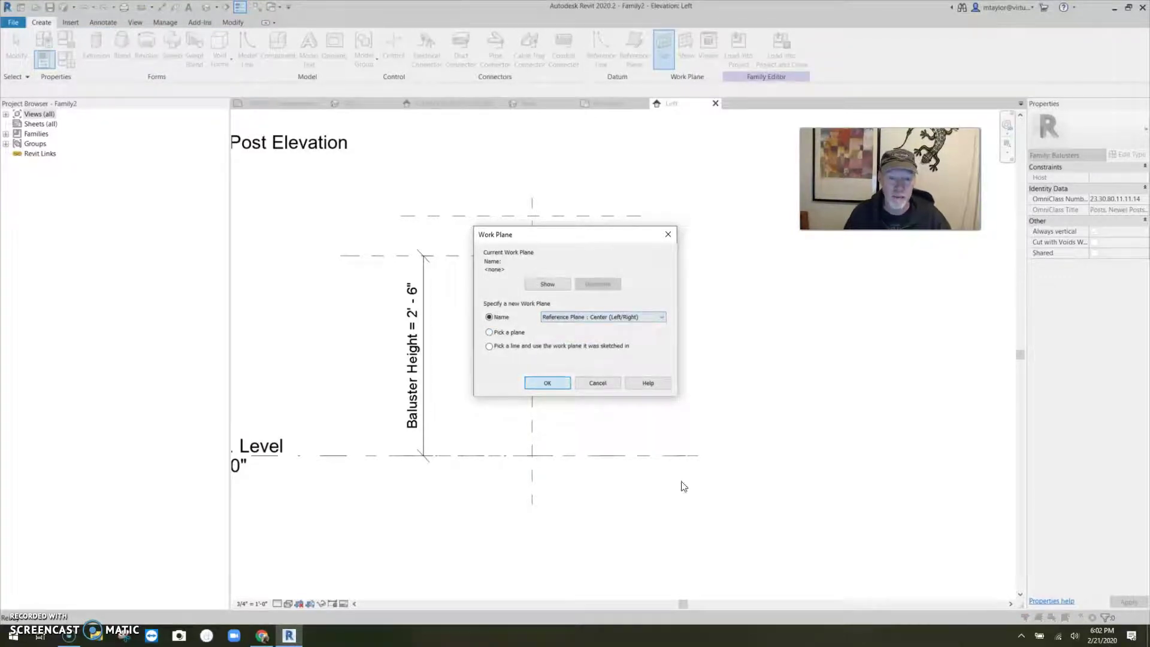
pyautogui.press('Return')
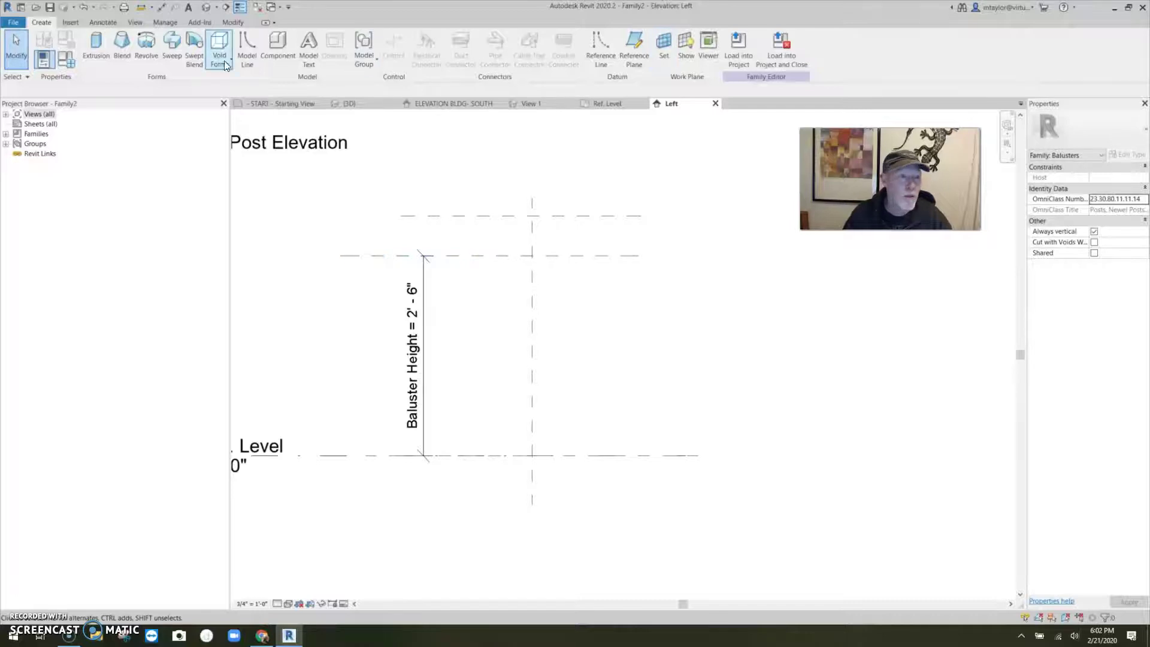
# Step: Sketch a 1'-0" wide extrusion rectangle centred on the vertical reference plane, from the Ref. Level up to the Top reference plane
pyautogui.click(100, 48)
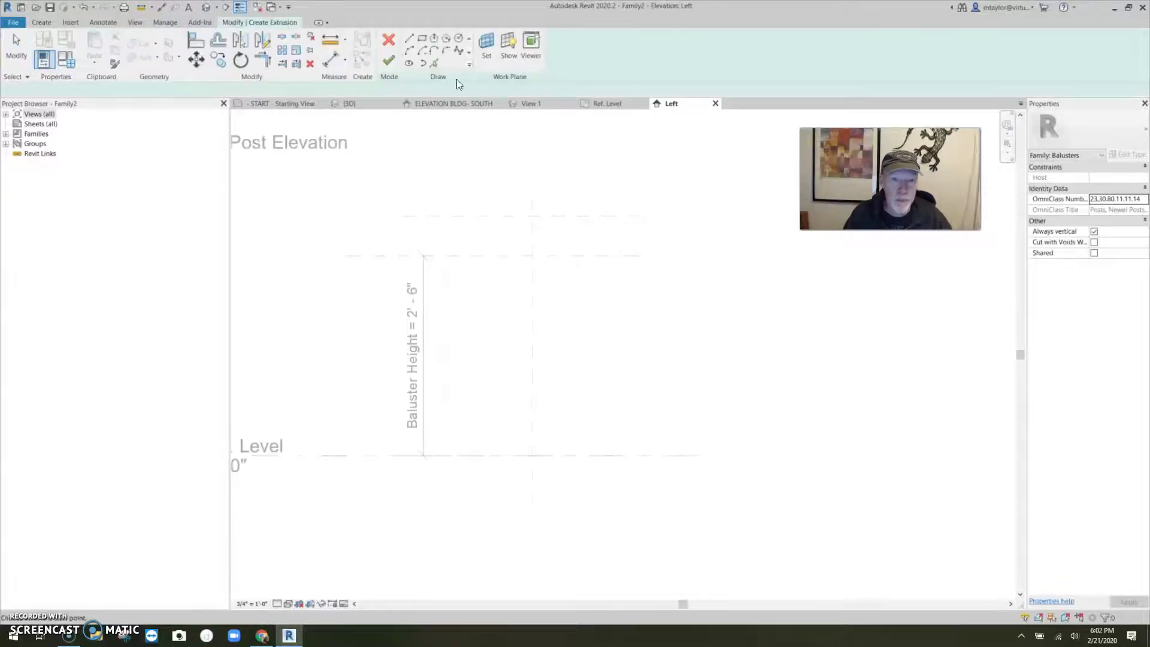
pyautogui.click(409, 41)
pyautogui.click(532, 256)
pyautogui.click(572, 256)
pyautogui.click(572, 456)
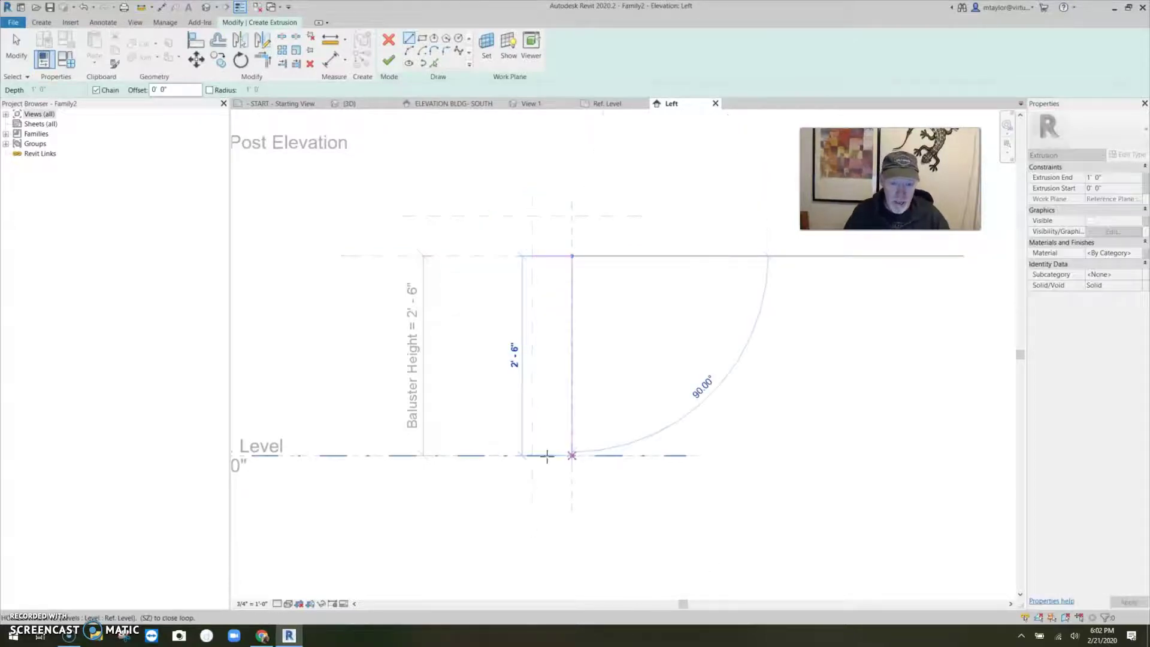
pyautogui.click(491, 455)
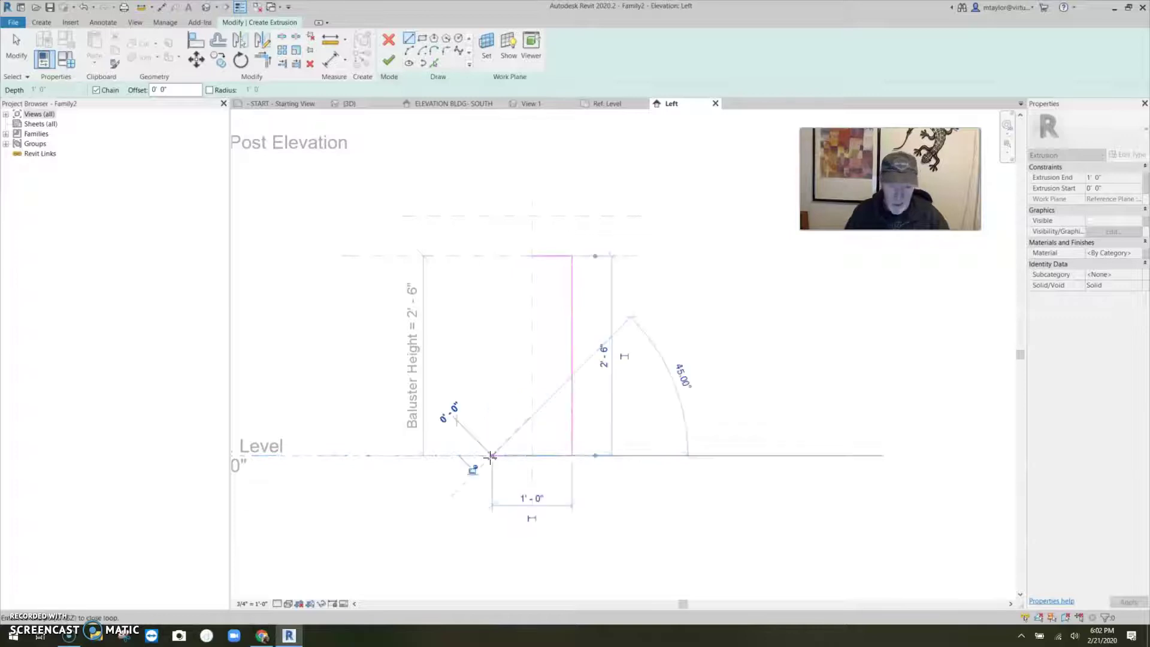
pyautogui.click(491, 256)
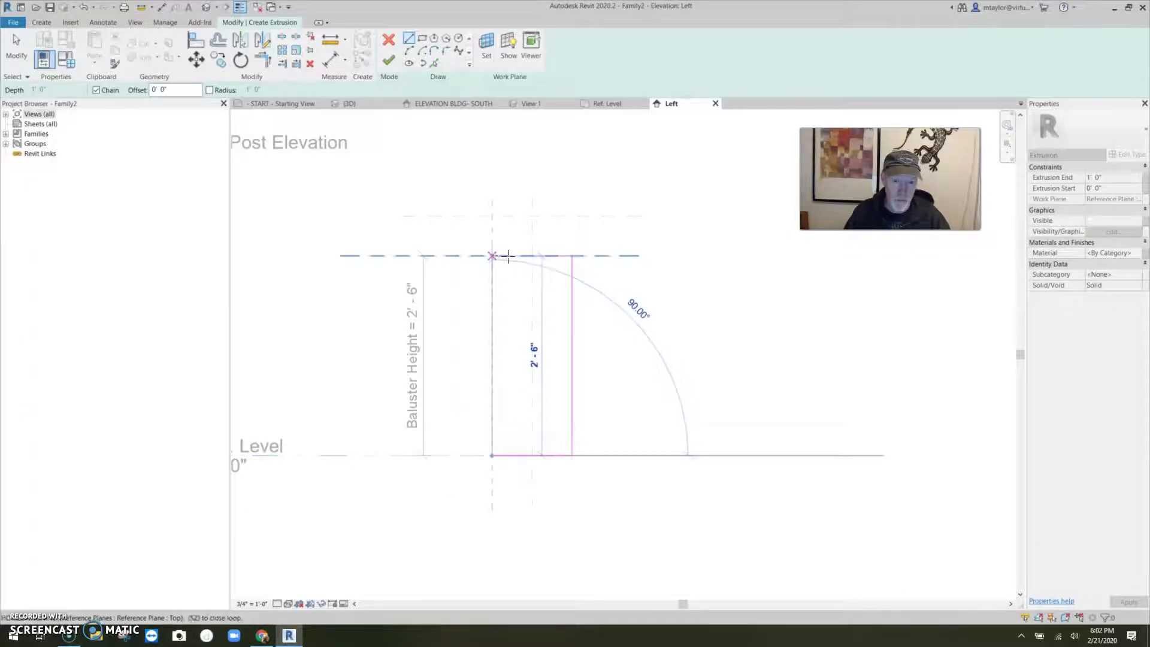
pyautogui.click(572, 256)
pyautogui.press('Escape')
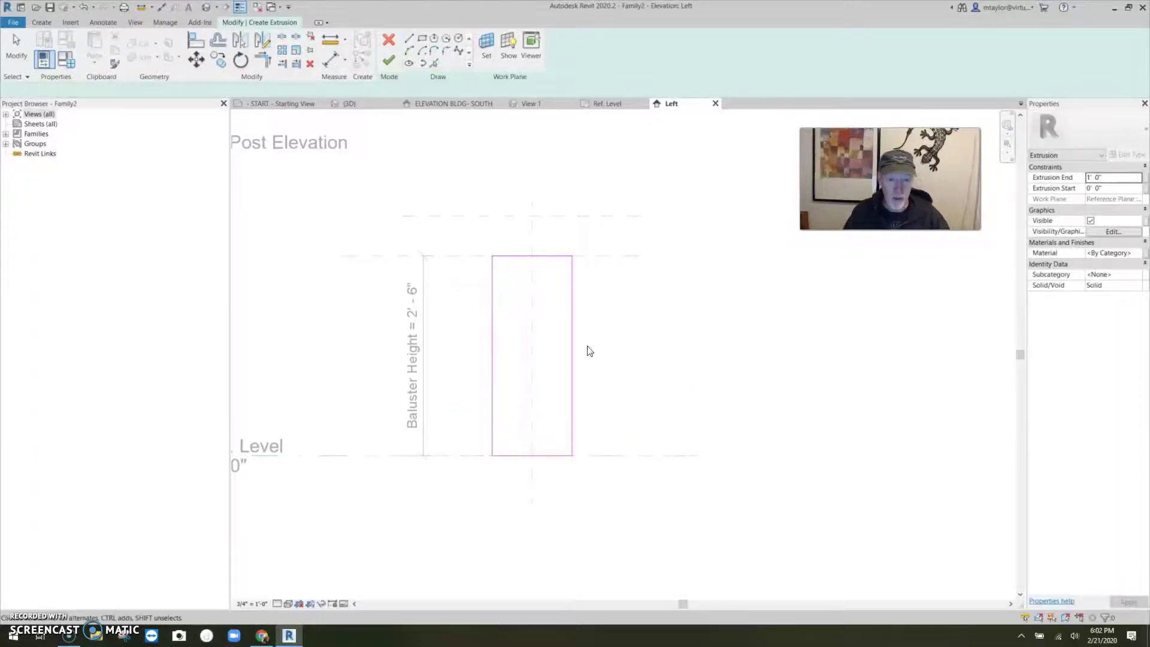
pyautogui.press('Escape')
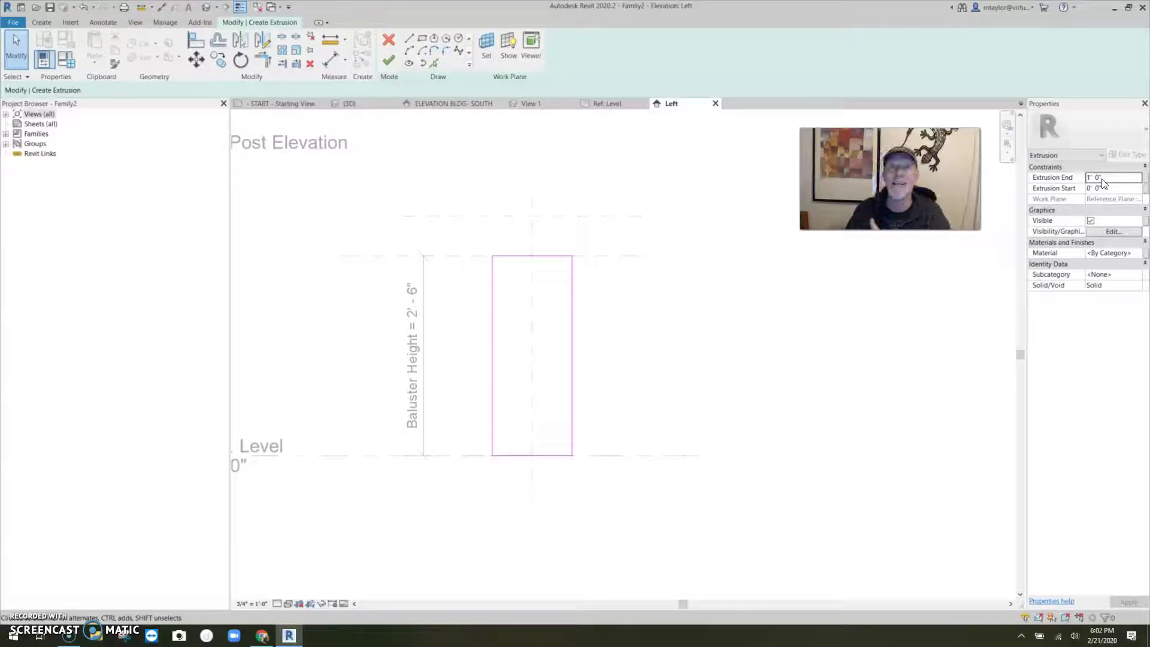
# Step: Set the extrusion start to 1/4" and the extrusion end to -1/4"
pyautogui.click(1062, 190)
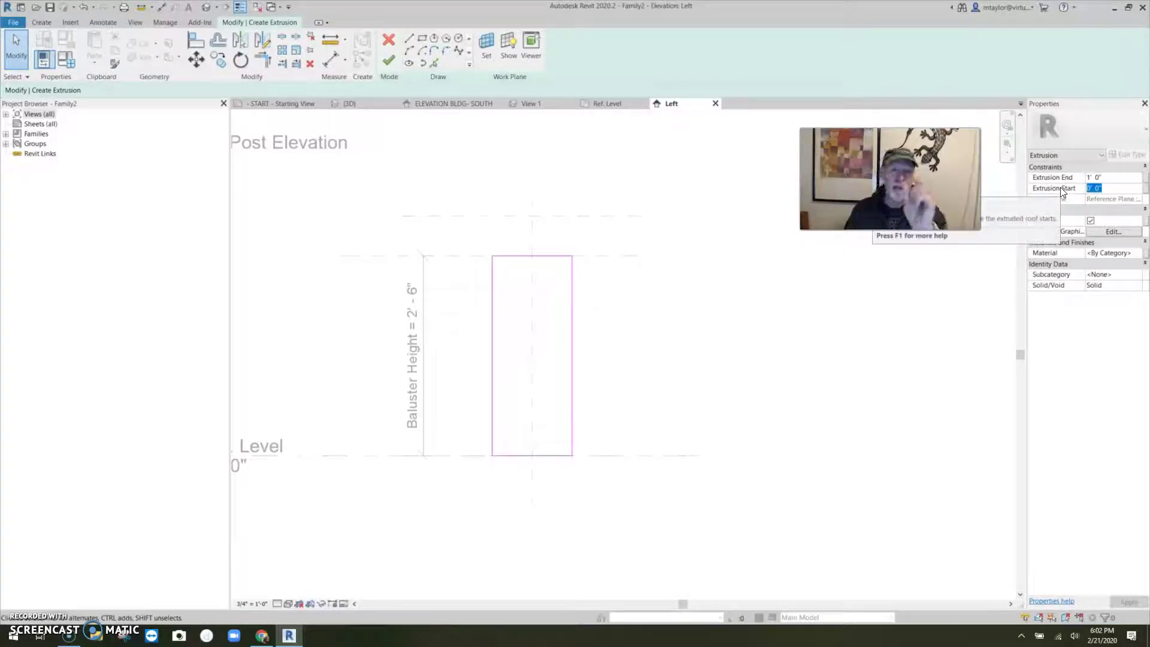
pyautogui.write('1/4')
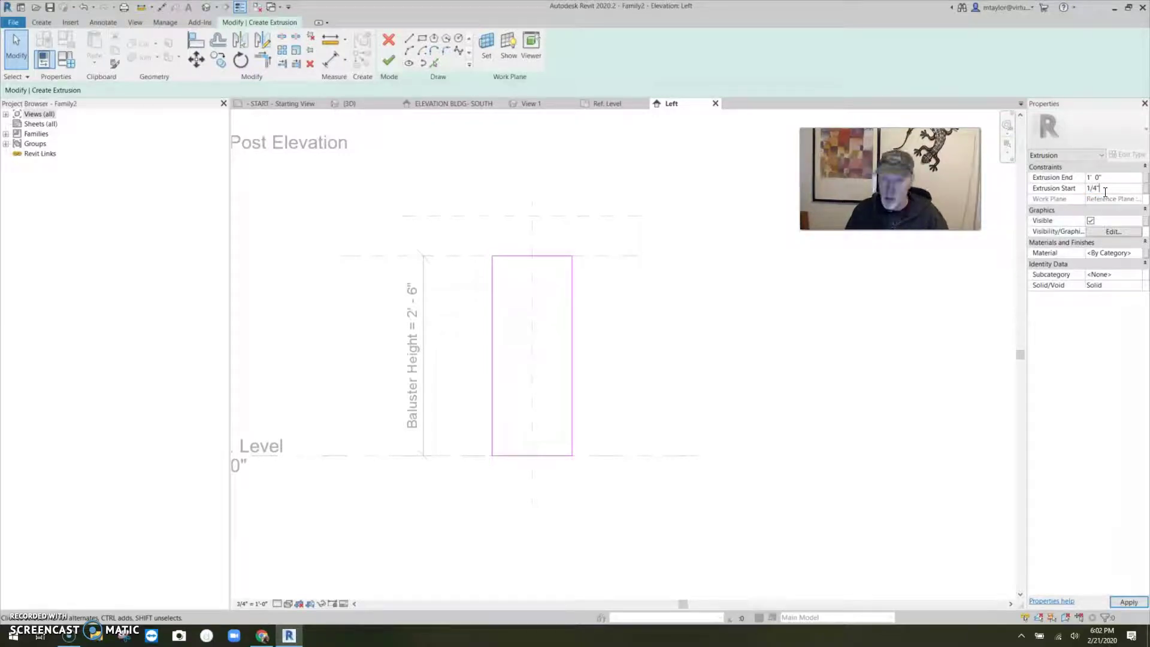
pyautogui.moveTo(1105, 178); pyautogui.dragTo(1059, 192)
pyautogui.press('BackSpace')
pyautogui.write('-1/4')
pyautogui.press('Return')
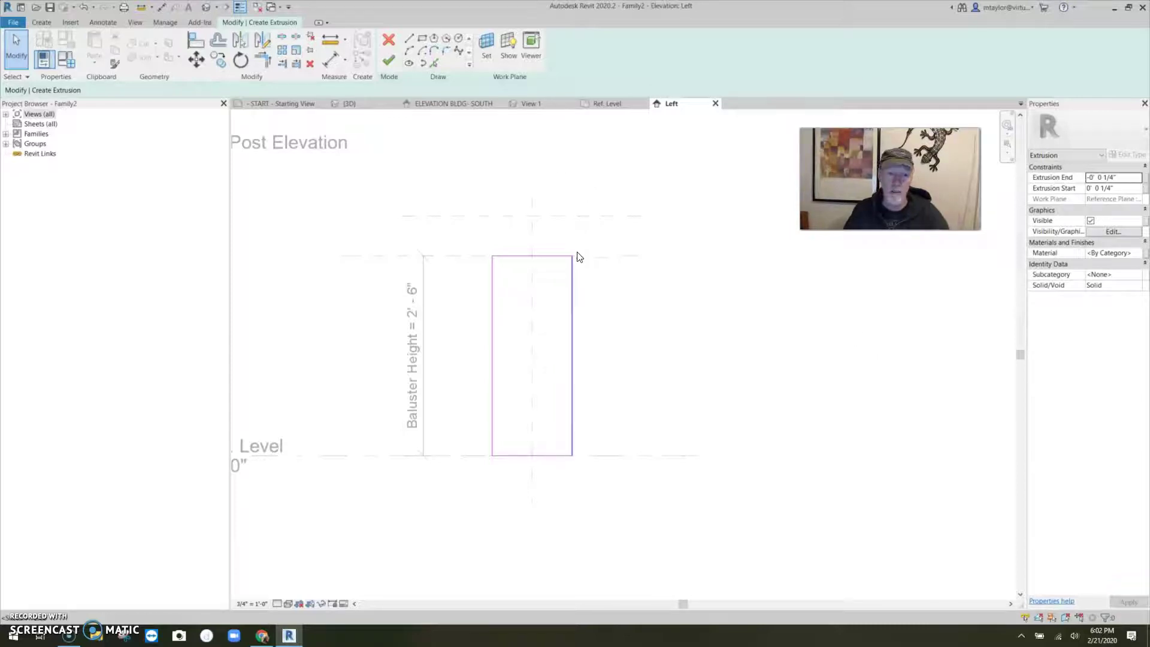
# Step: Assign the Glass material to the extrusion and finish its sketch
pyautogui.click(1138, 253)
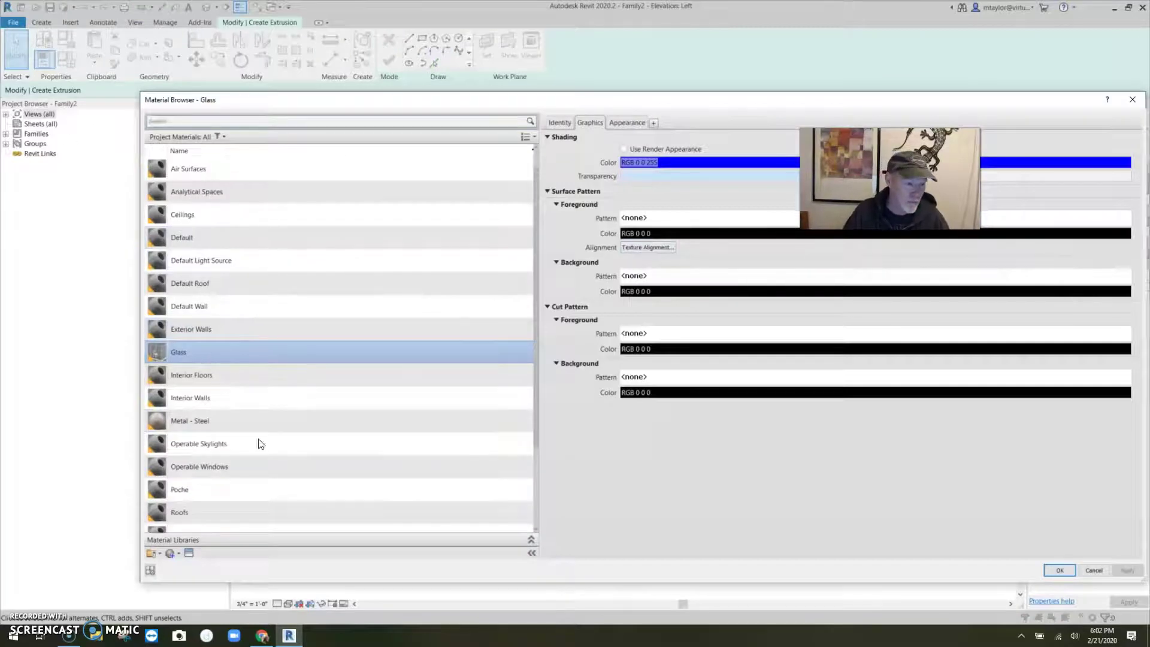
pyautogui.click(1084, 571)
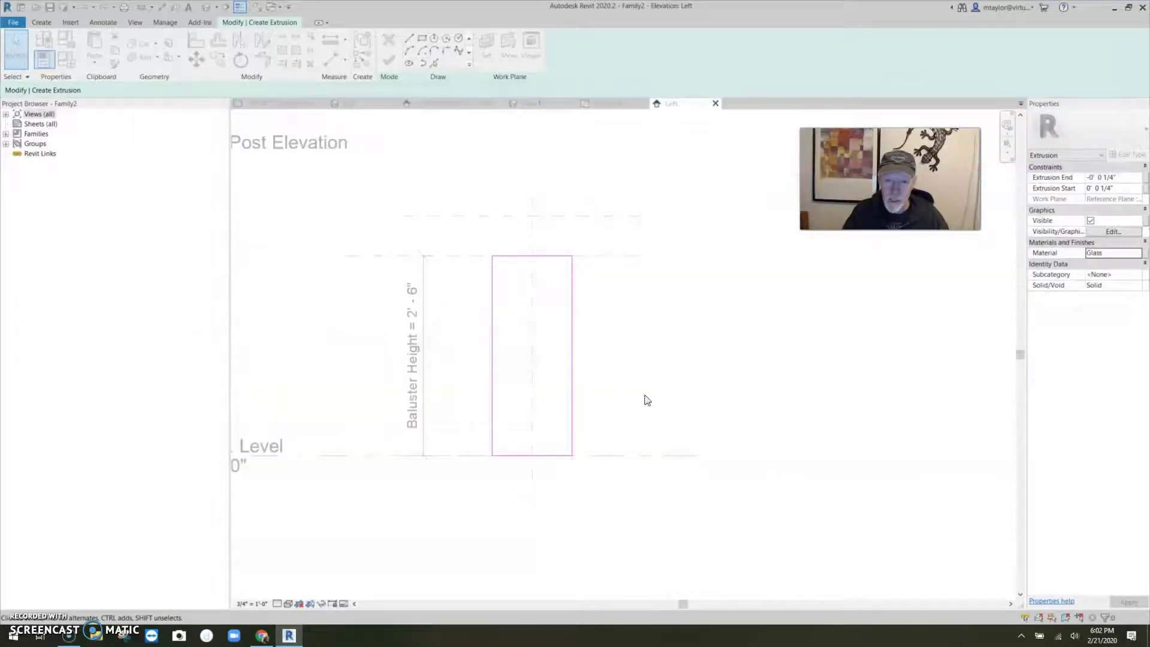
pyautogui.click(389, 60)
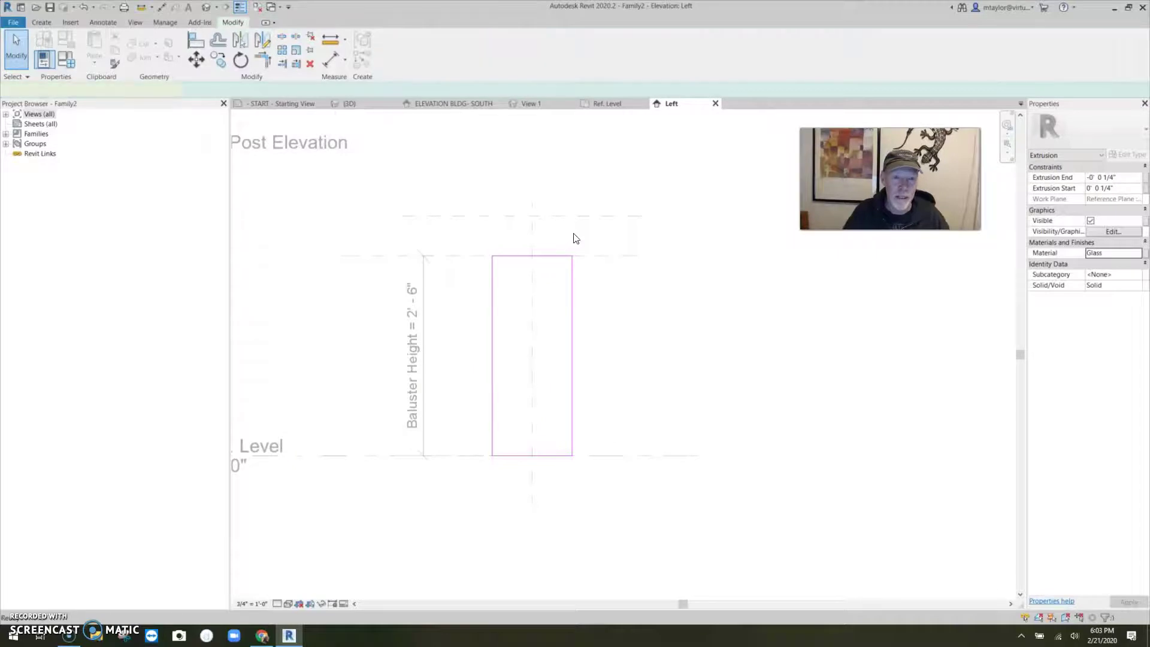
pyautogui.click(516, 161)
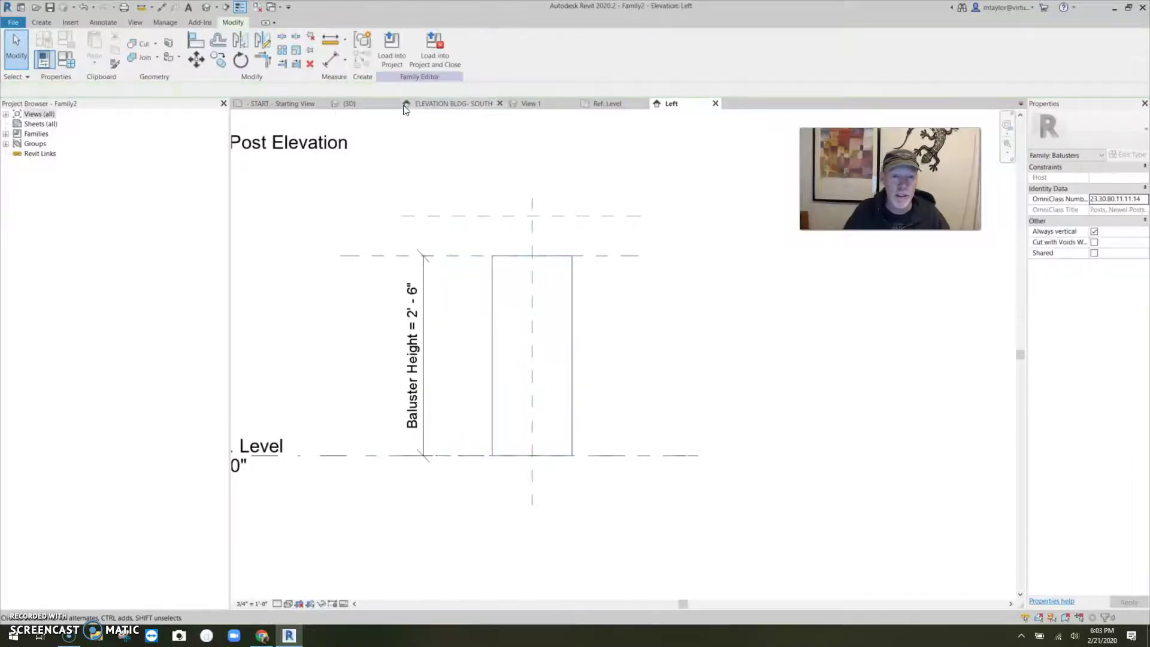
# Step: Load the panel family into the project and close it, saving it as "glass panel for our railing"
pyautogui.click(443, 58)
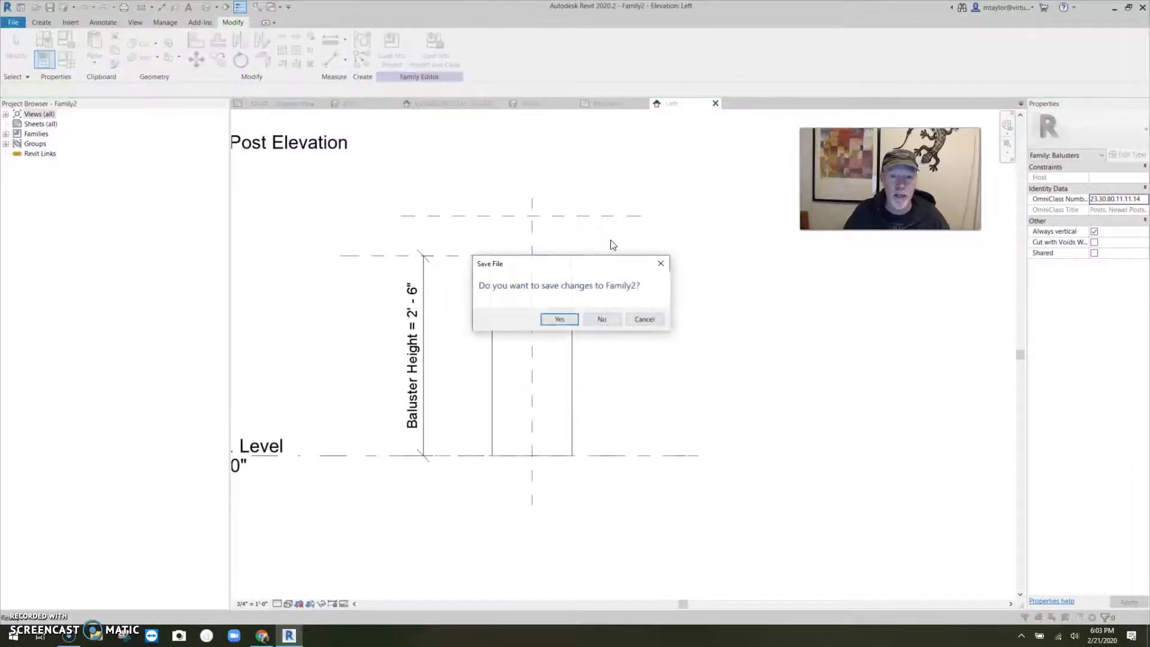
pyautogui.click(560, 319)
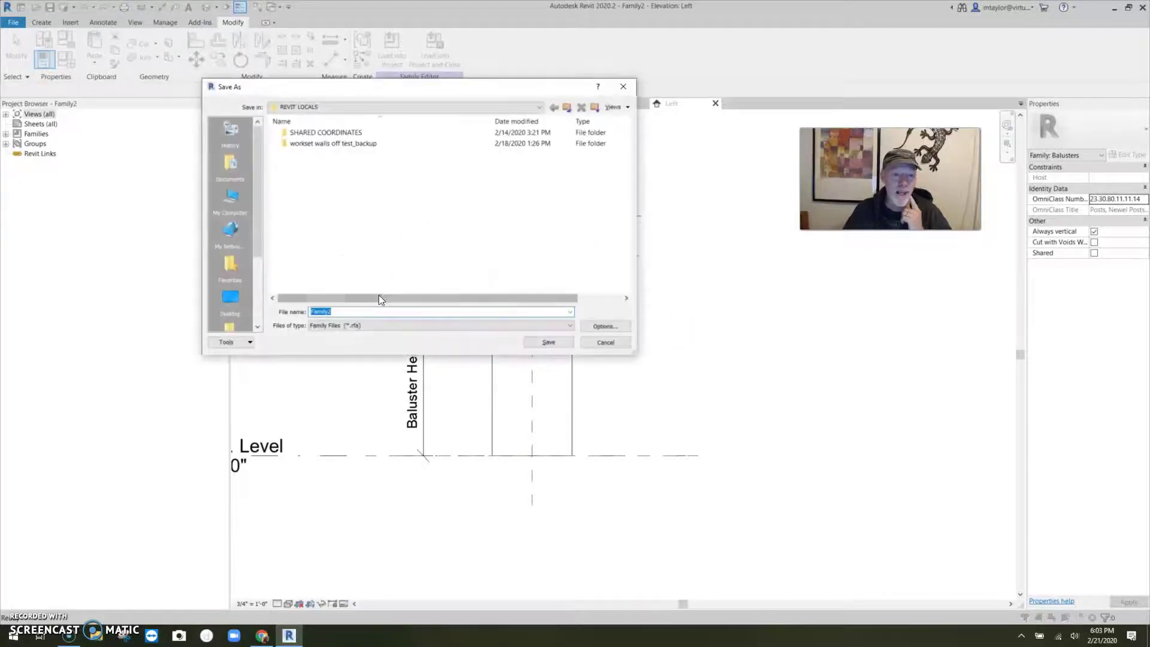
pyautogui.write('glass')
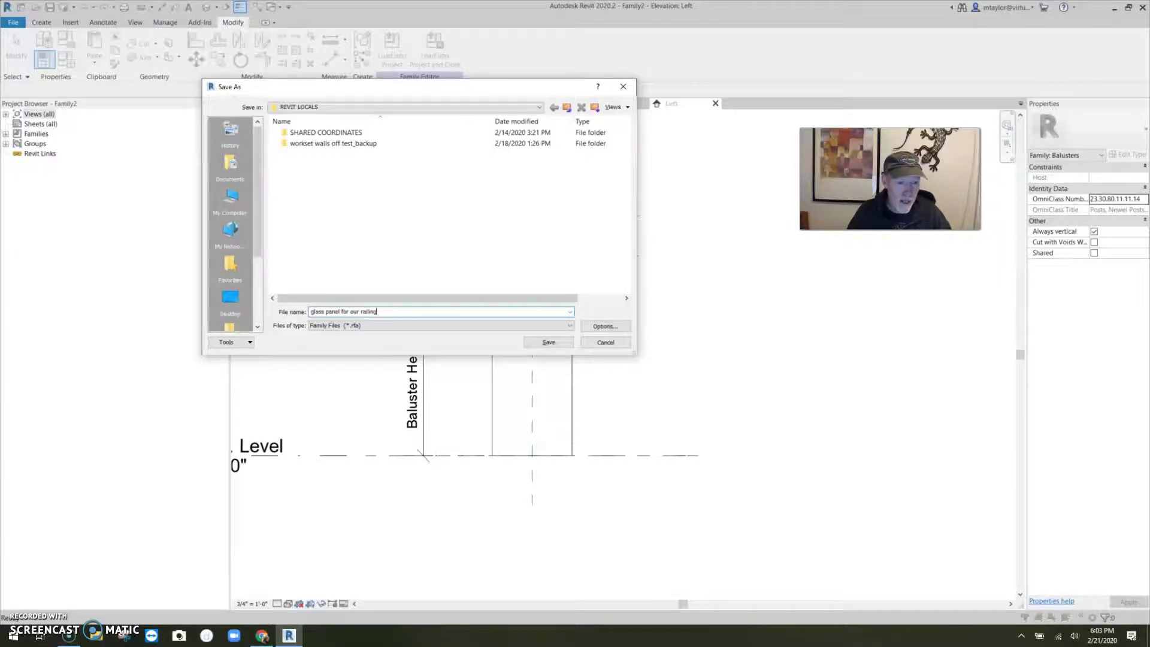
pyautogui.write(' panel for our railing')
pyautogui.click(549, 342)
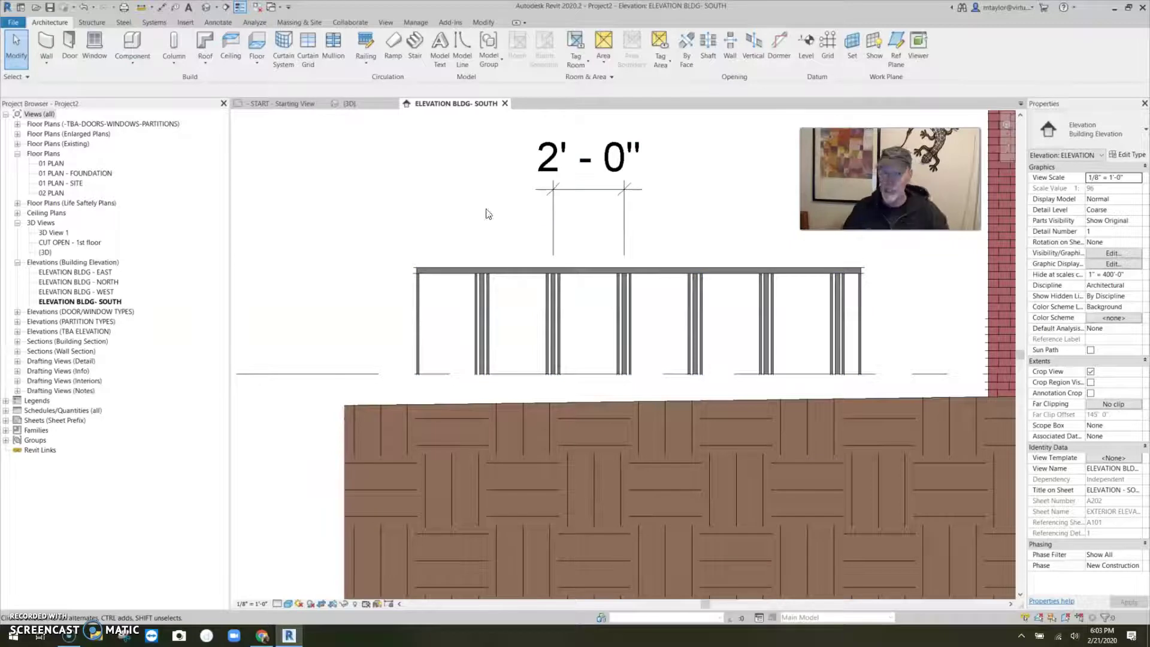
# Step: Change the middle regular baluster in the Handrail - Rectangular baluster pattern to the "glass panel for our railing" family
pyautogui.click(490, 270)
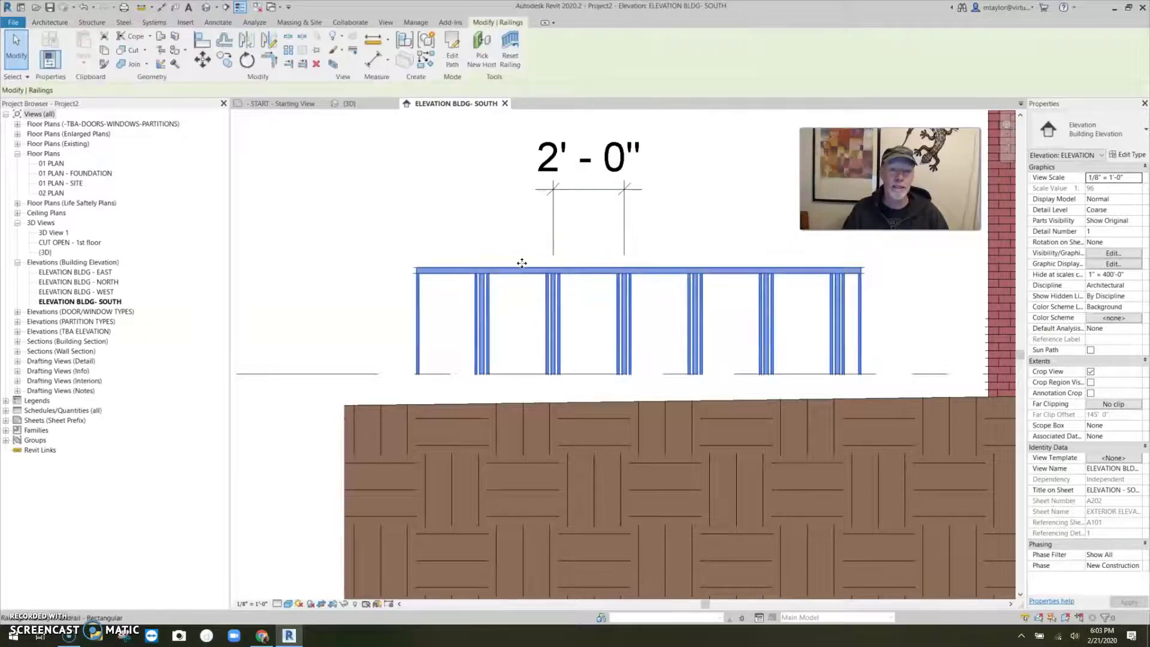
pyautogui.click(1127, 155)
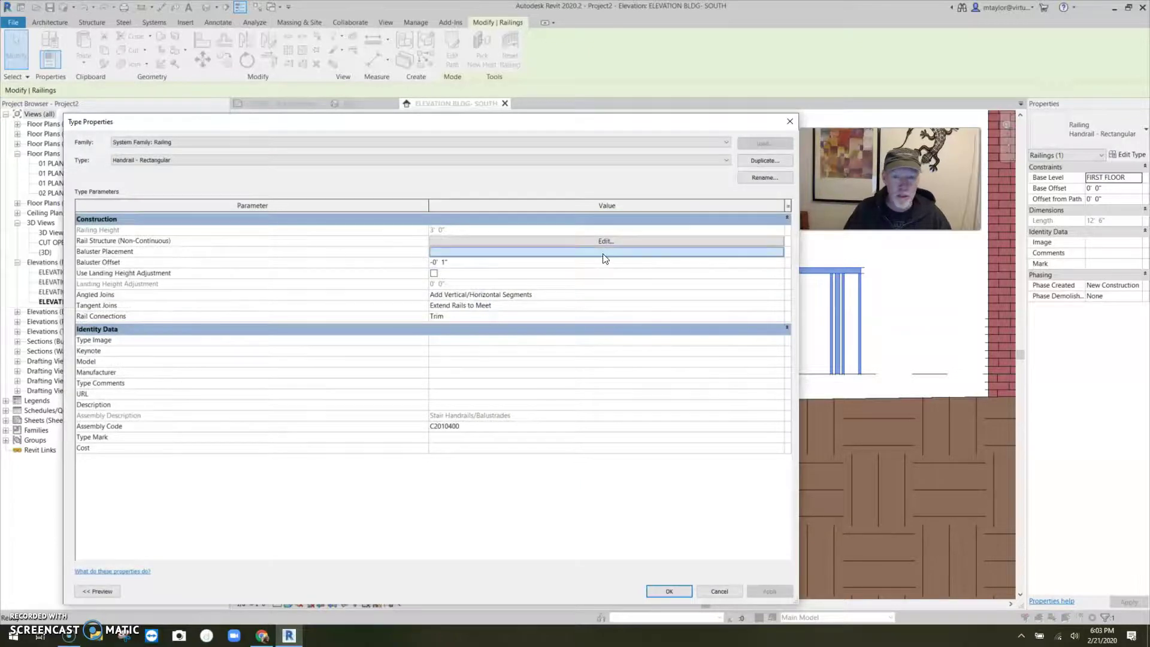
pyautogui.click(527, 252)
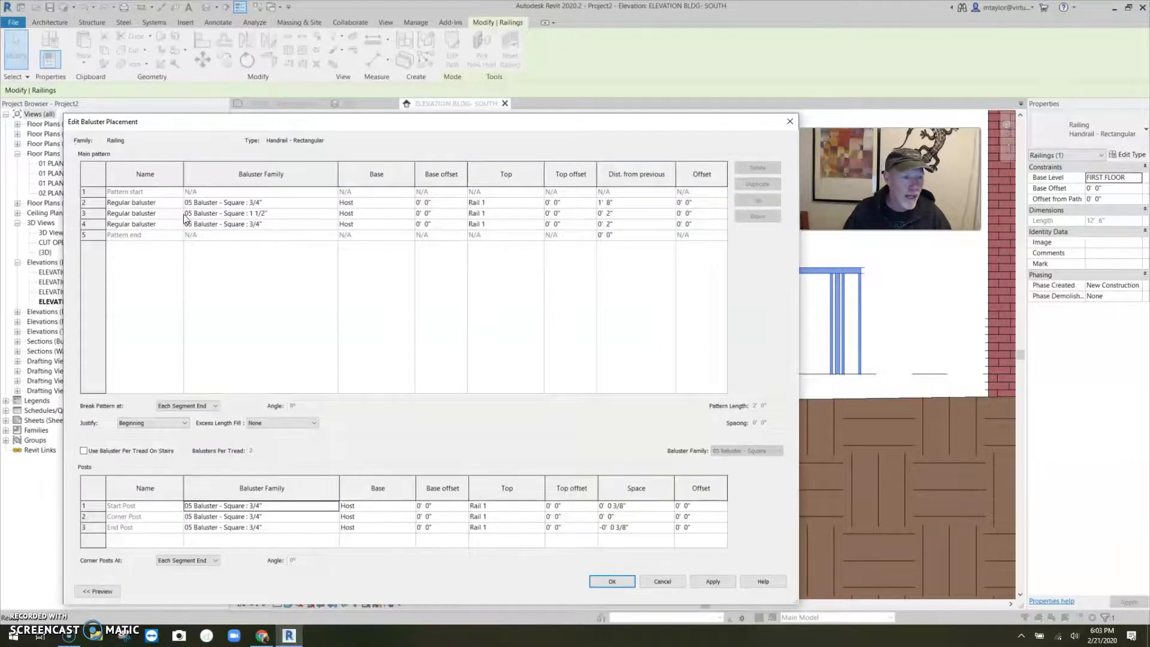
pyautogui.click(256, 219)
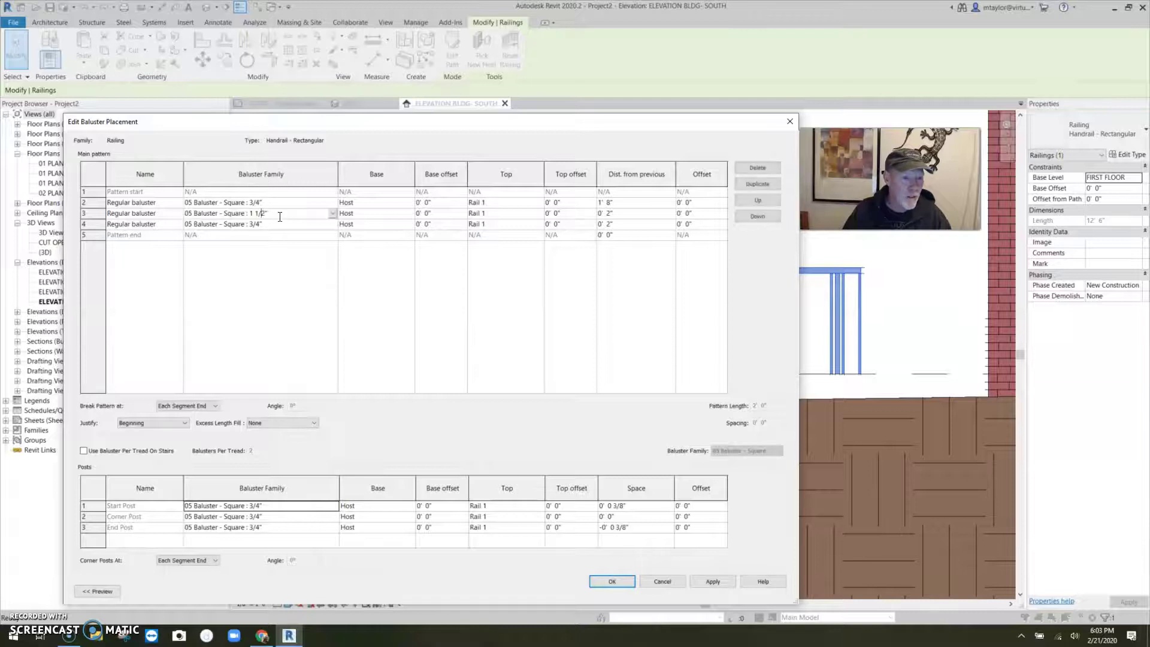
pyautogui.click(333, 213)
pyautogui.scroll(-5, 268, 270)
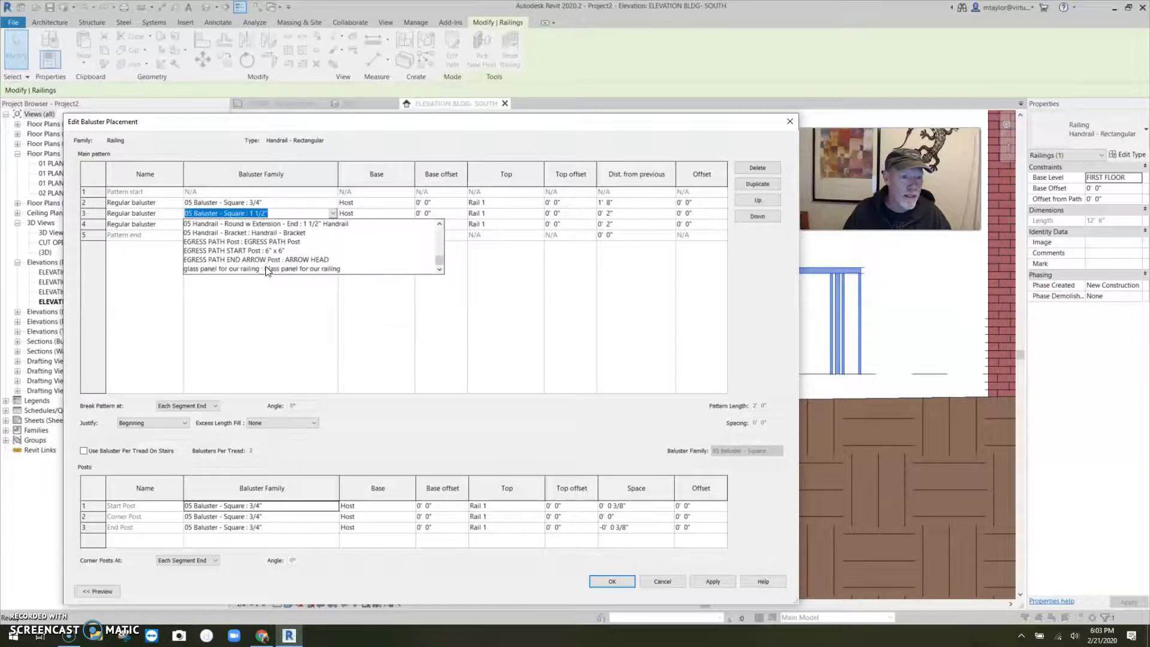
pyautogui.click(242, 269)
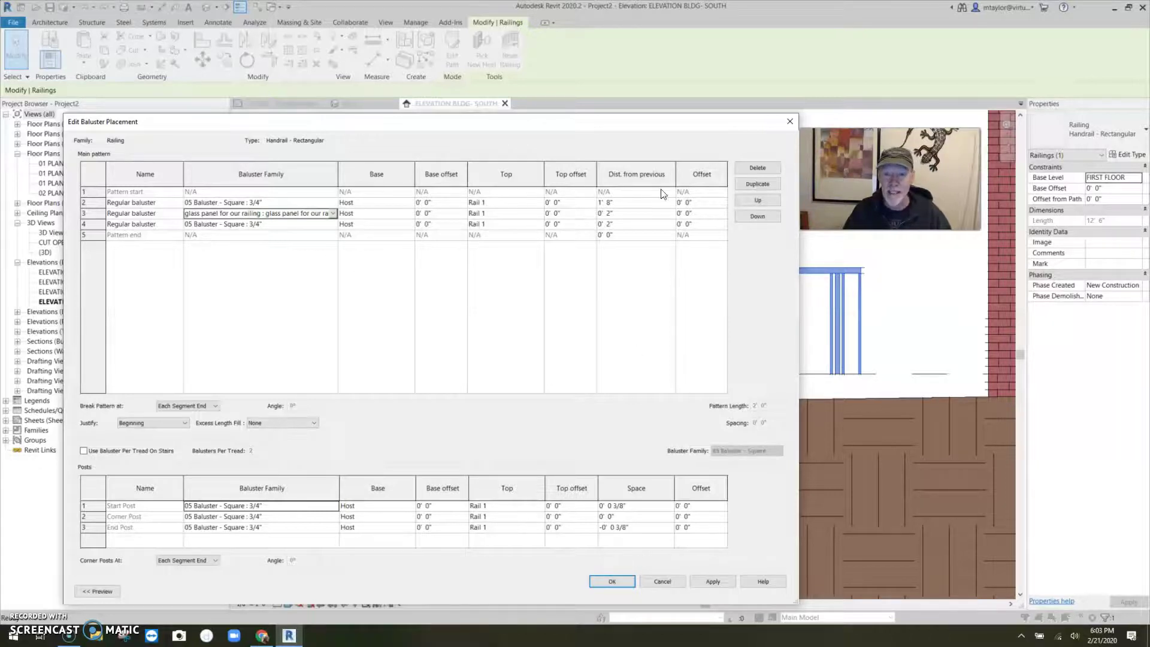
# Step: Apply the glass panel baluster placement to the railing type and inspect the panels in the south elevation
pyautogui.click(619, 581)
pyautogui.click(669, 591)
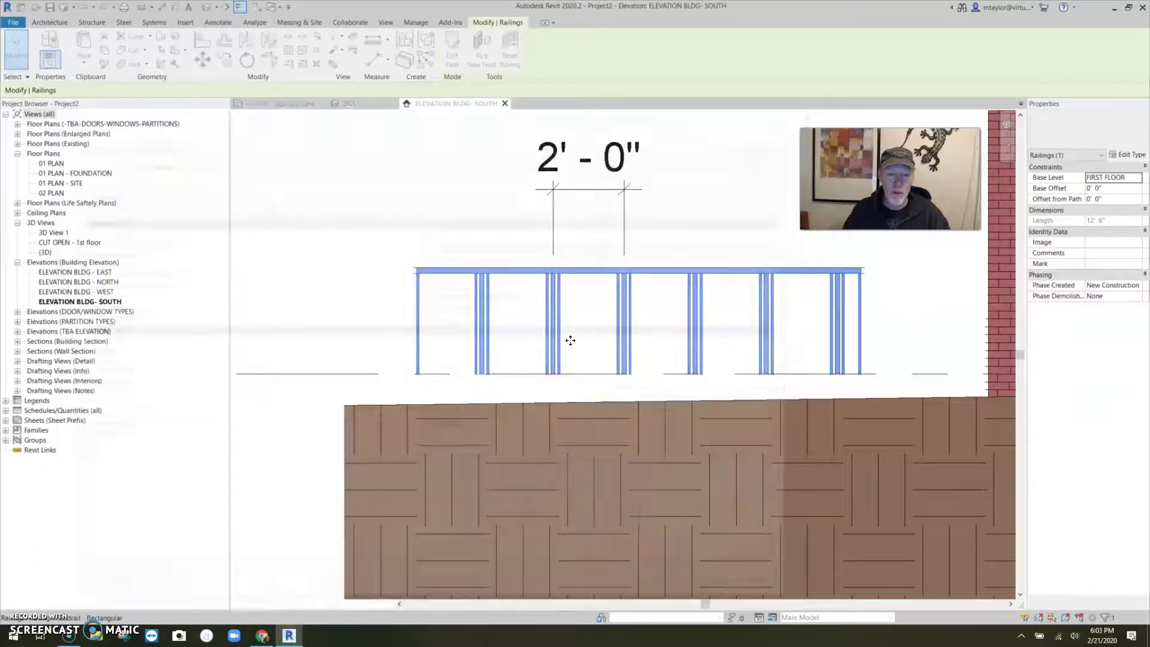
pyautogui.click(584, 360)
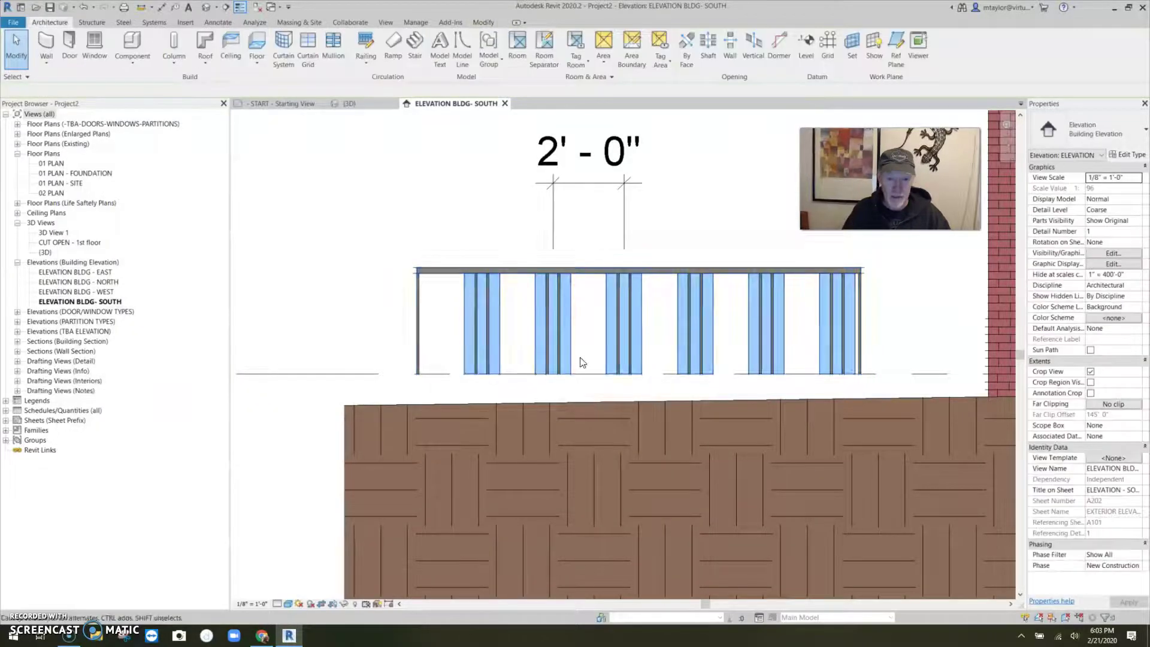
pyautogui.scroll(-2, 584, 359)
pyautogui.scroll(3, 571, 342)
pyautogui.scroll(1, 572, 343)
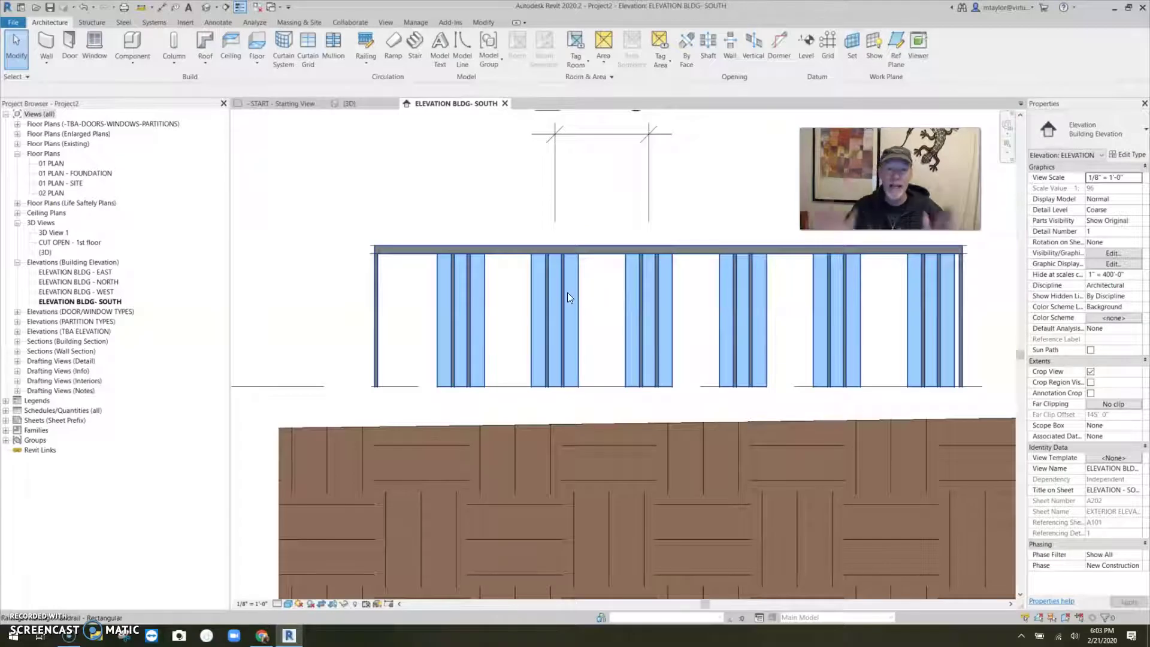
# Step: Set the distance from previous to 8" for all three regular balusters in the Handrail - Rectangular pattern and apply it
pyautogui.click(563, 328)
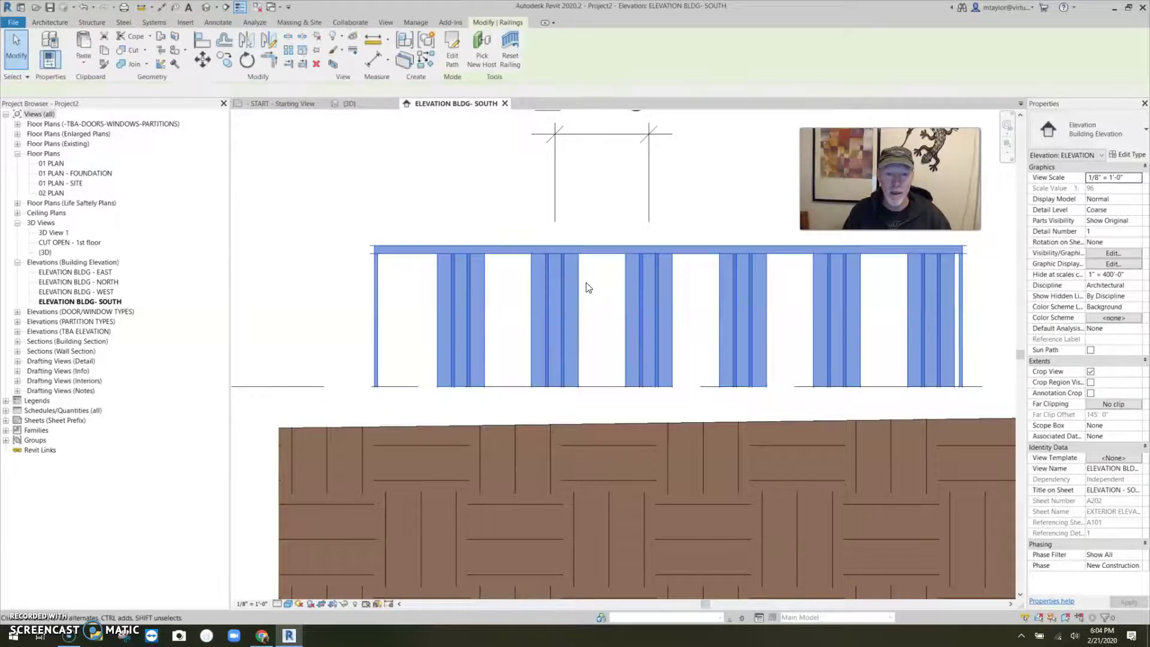
pyautogui.click(1127, 154)
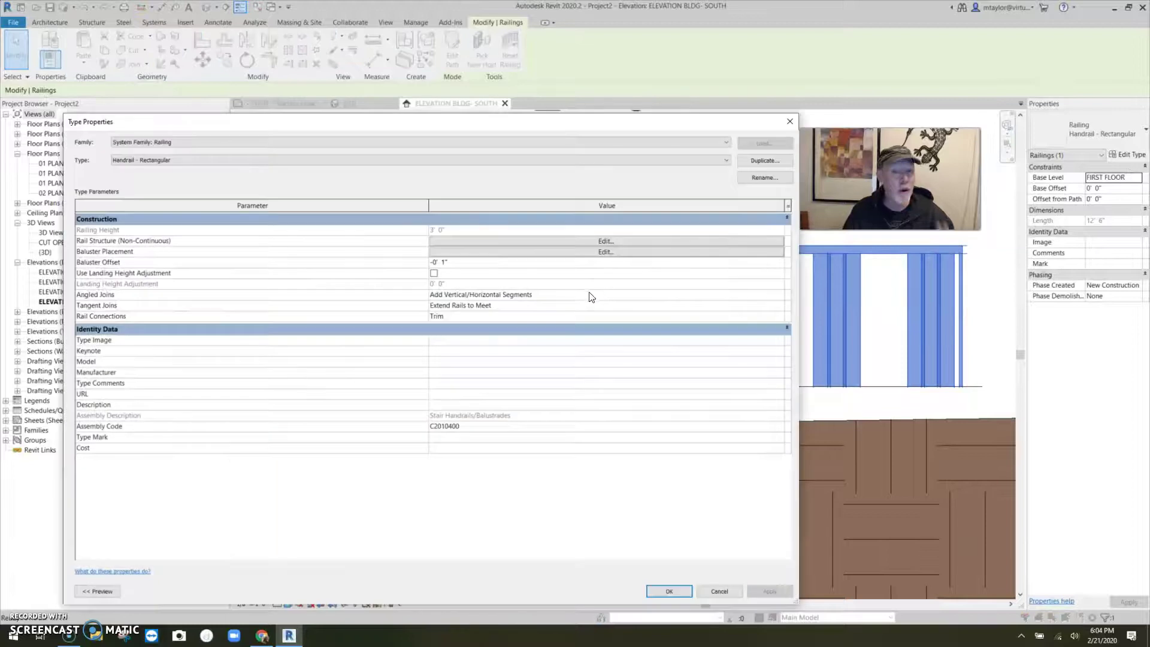
pyautogui.click(607, 252)
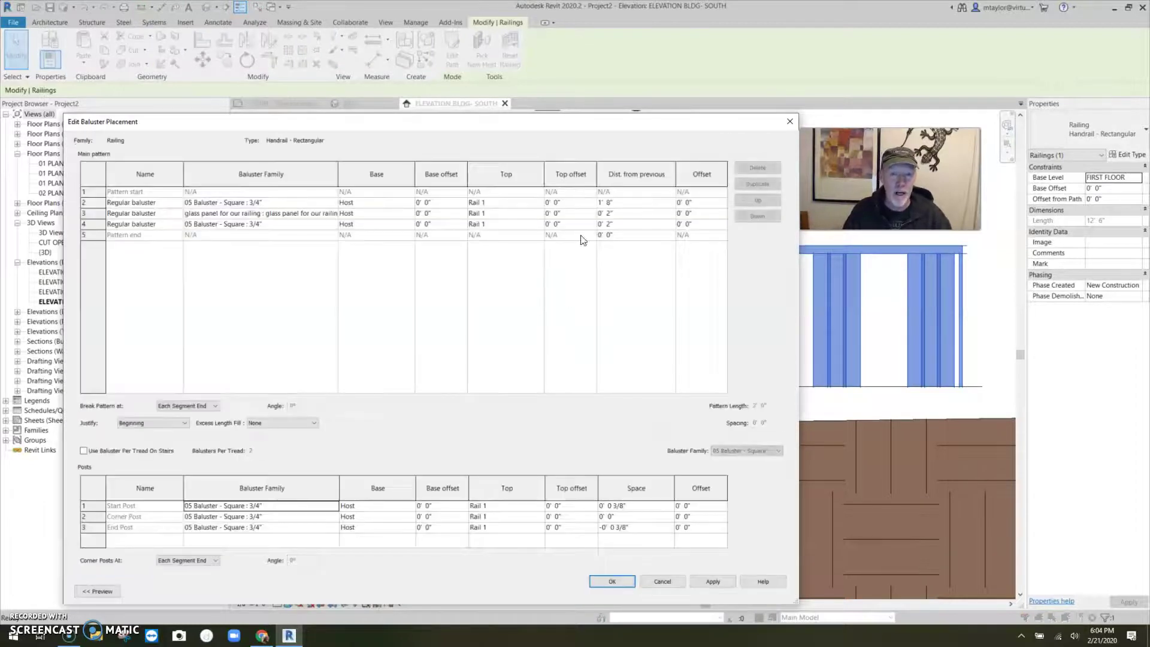
pyautogui.click(605, 203)
pyautogui.write('8"')
pyautogui.press('Down')
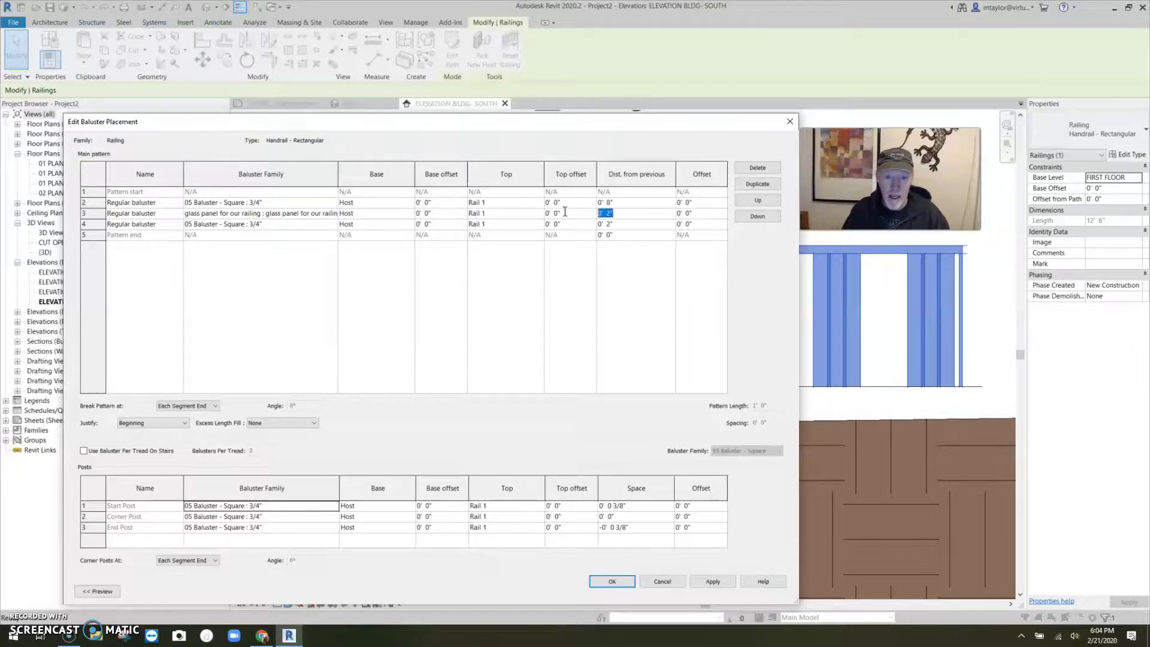
pyautogui.write('8"')
pyautogui.press('Down')
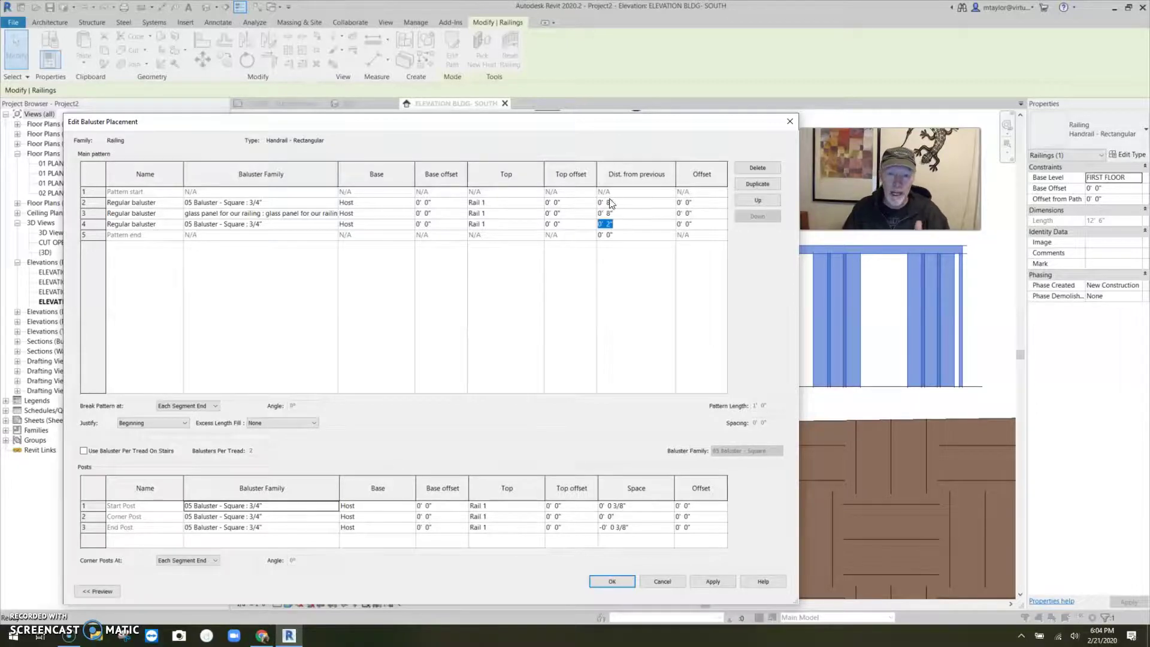
pyautogui.write('8')
pyautogui.click(631, 215)
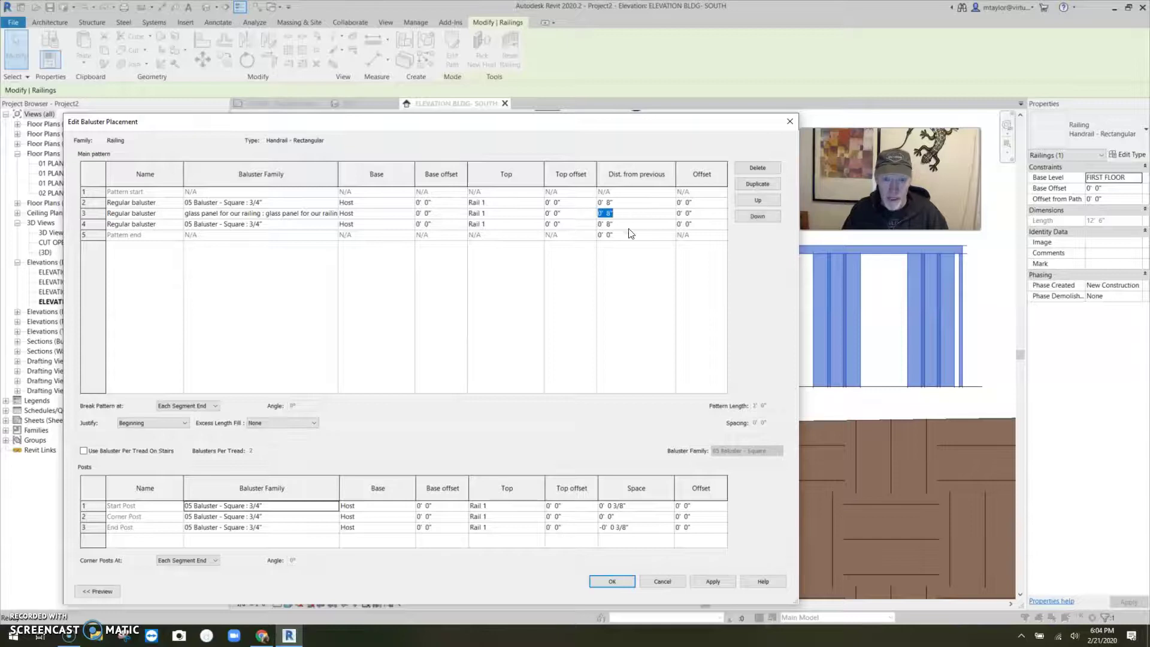
pyautogui.click(615, 580)
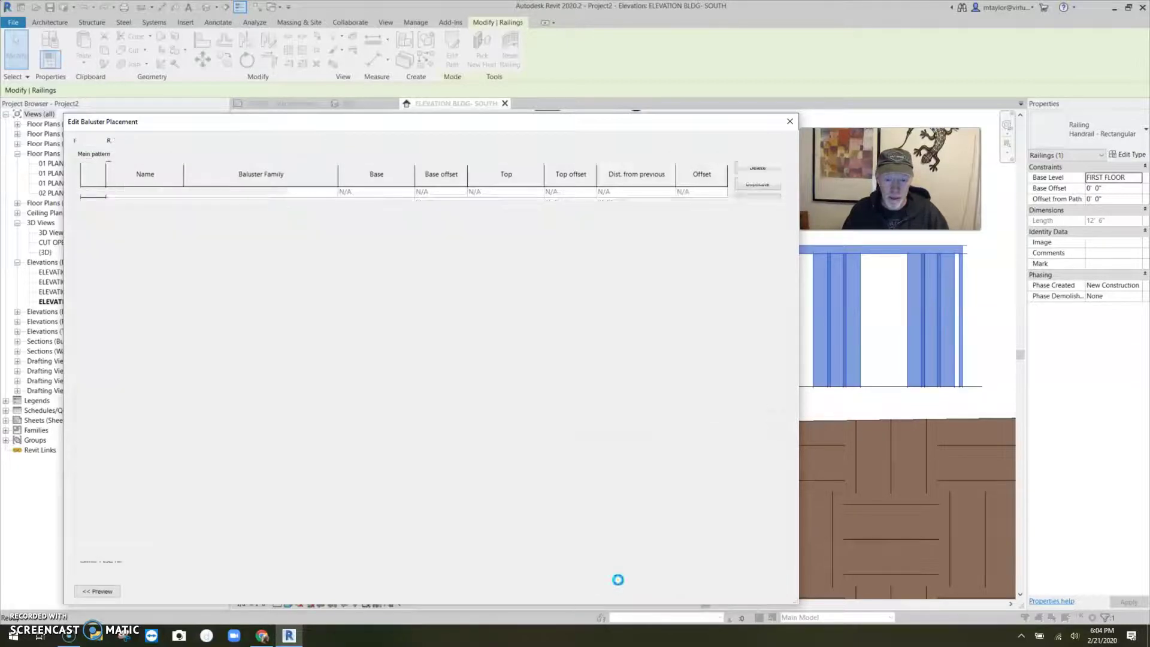
pyautogui.click(669, 591)
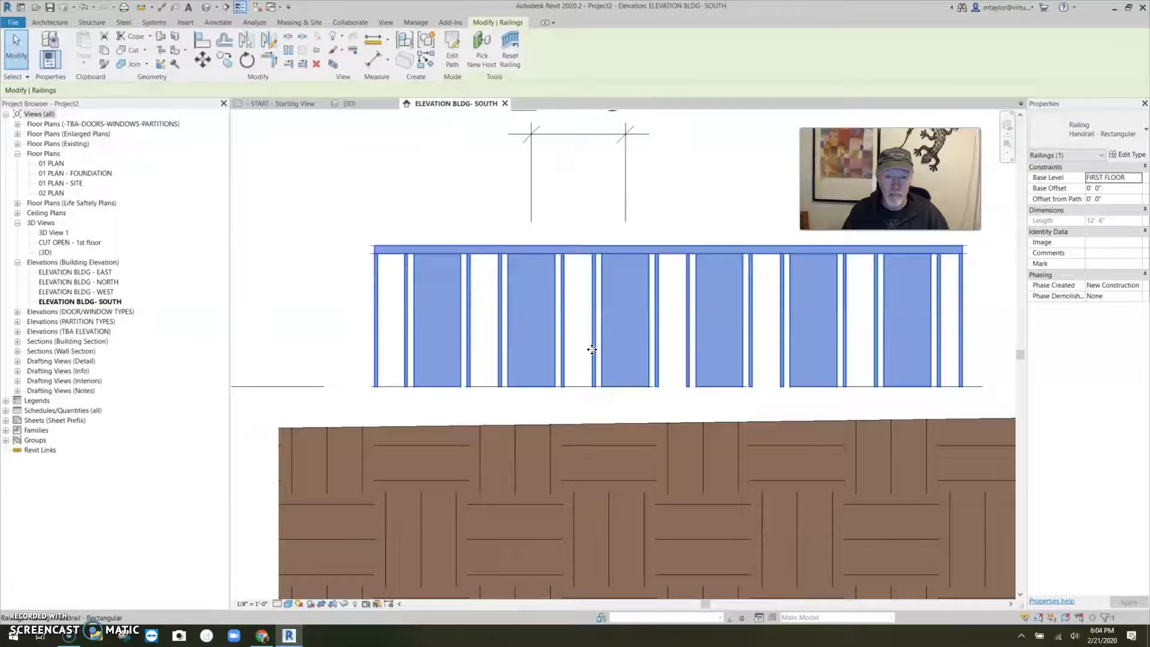
pyautogui.click(585, 216)
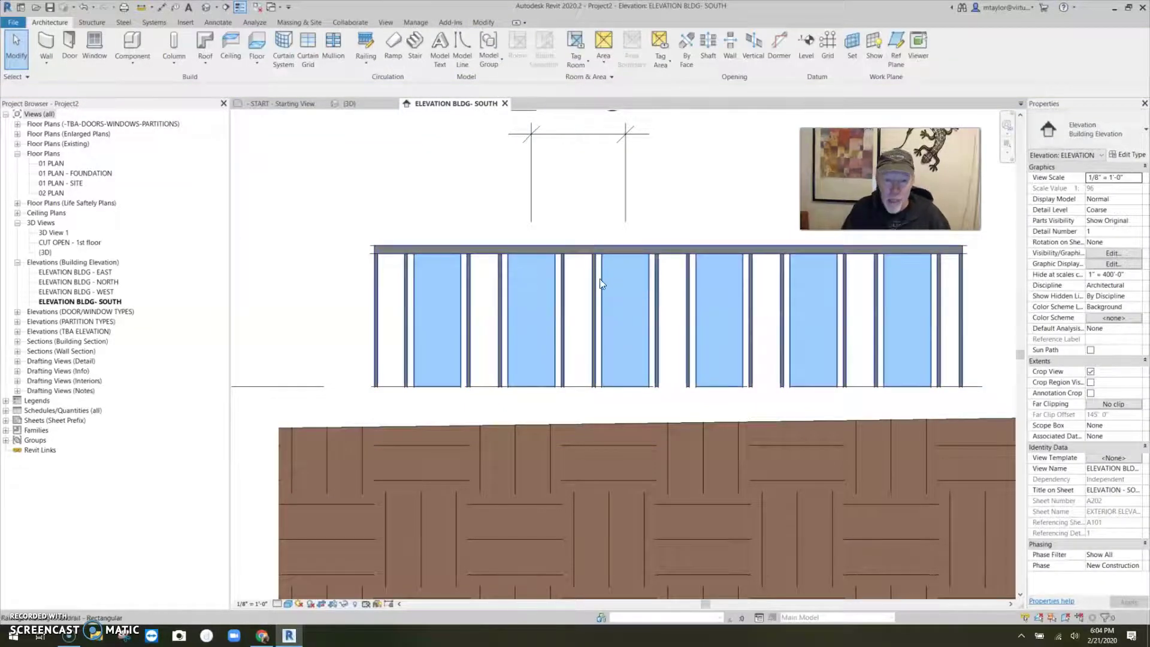
# Step: Add an aligned dimension above the railing for the gap between a glass panel's right edge and the adjacent baluster
pyautogui.scroll(2, 627, 286)
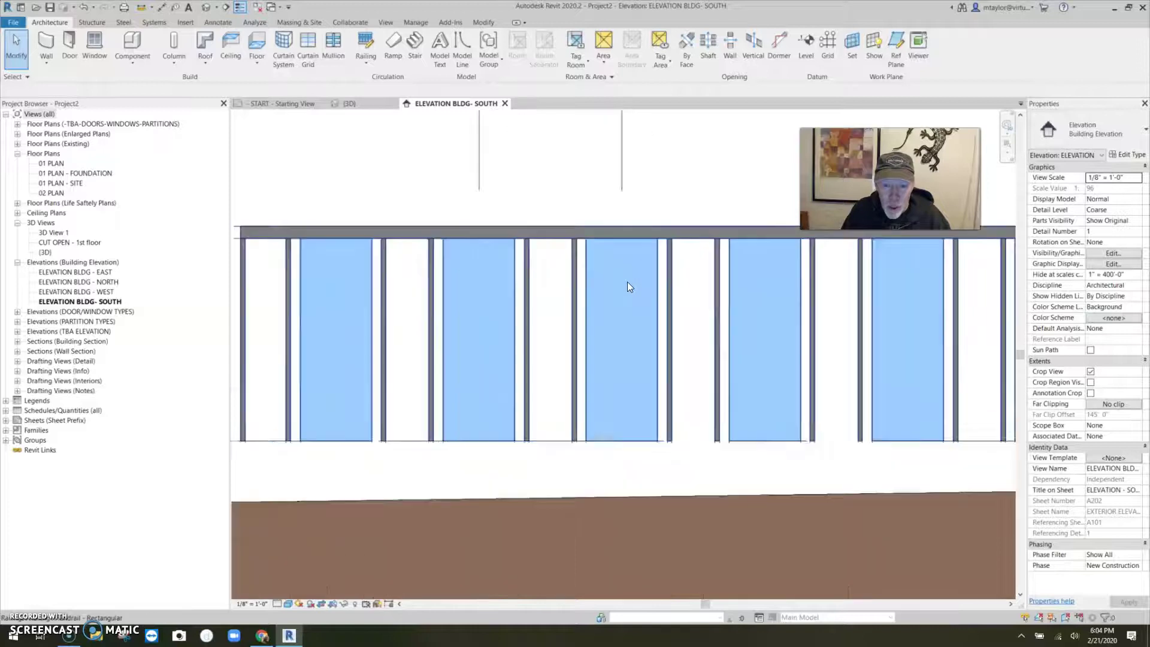
pyautogui.scroll(2, 626, 280)
pyautogui.moveTo(626, 280); pyautogui.dragTo(552, 271, button='middle')
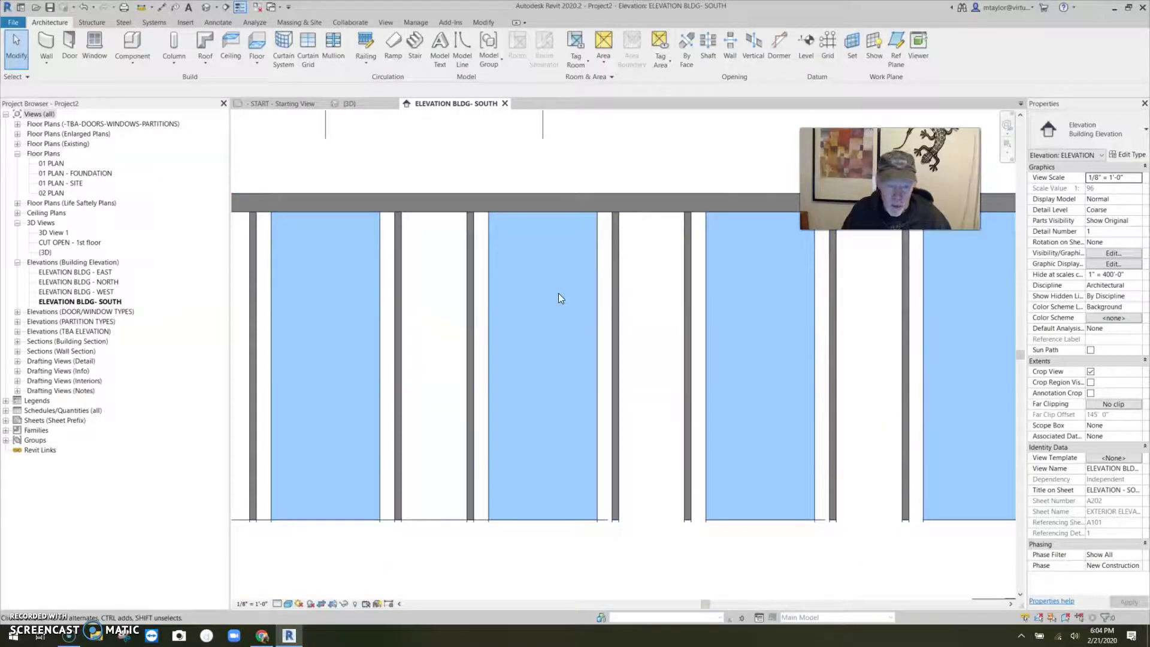
pyautogui.press('d')
pyautogui.press('i')
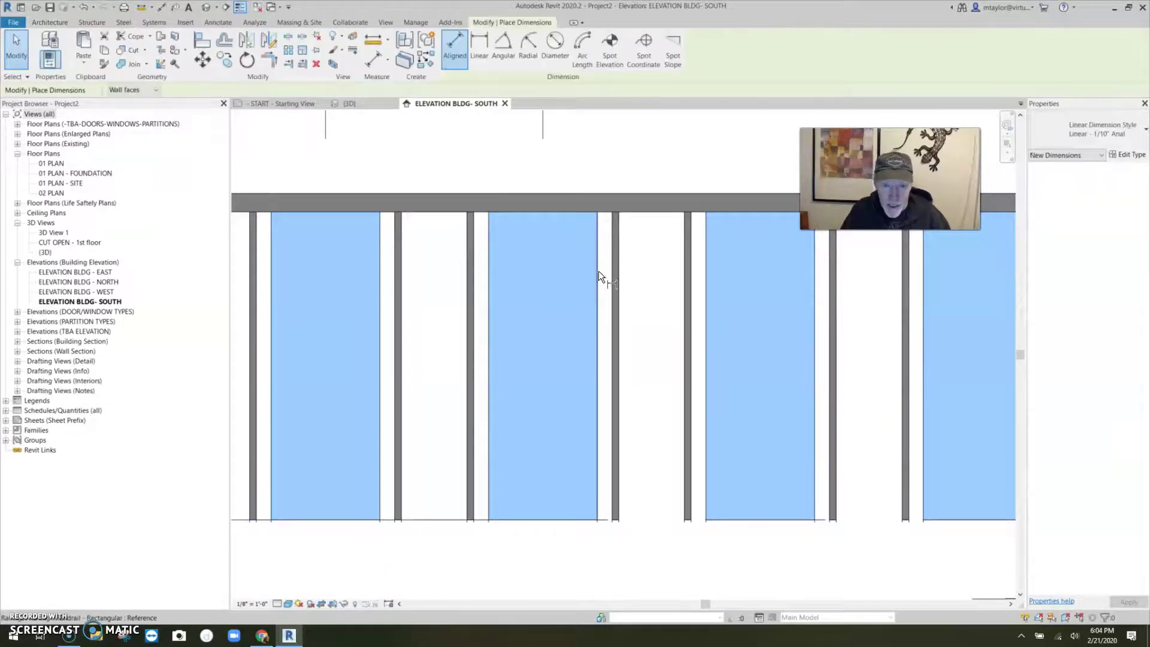
pyautogui.scroll(3, 609, 274)
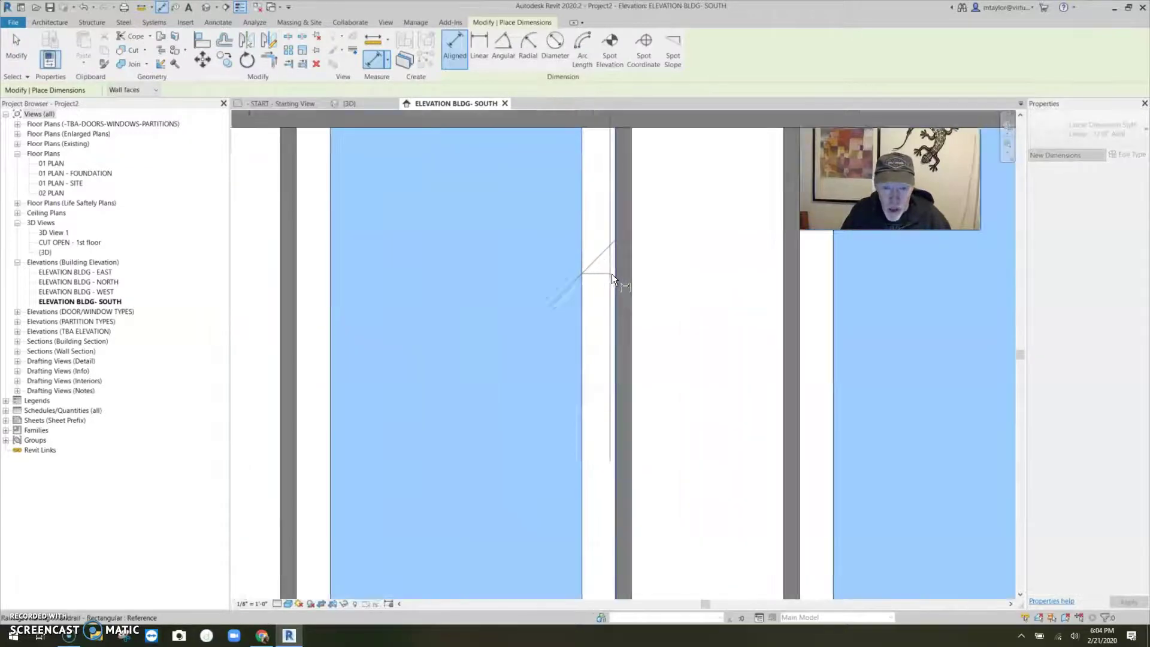
pyautogui.scroll(-5, 612, 274)
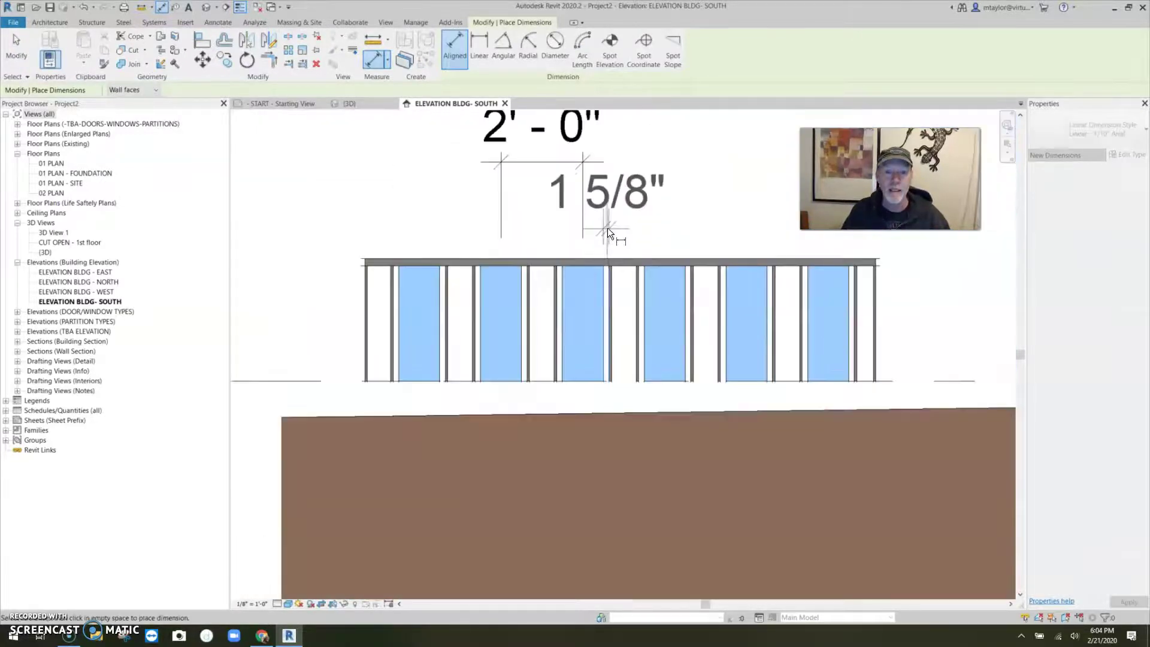
pyautogui.click(606, 224)
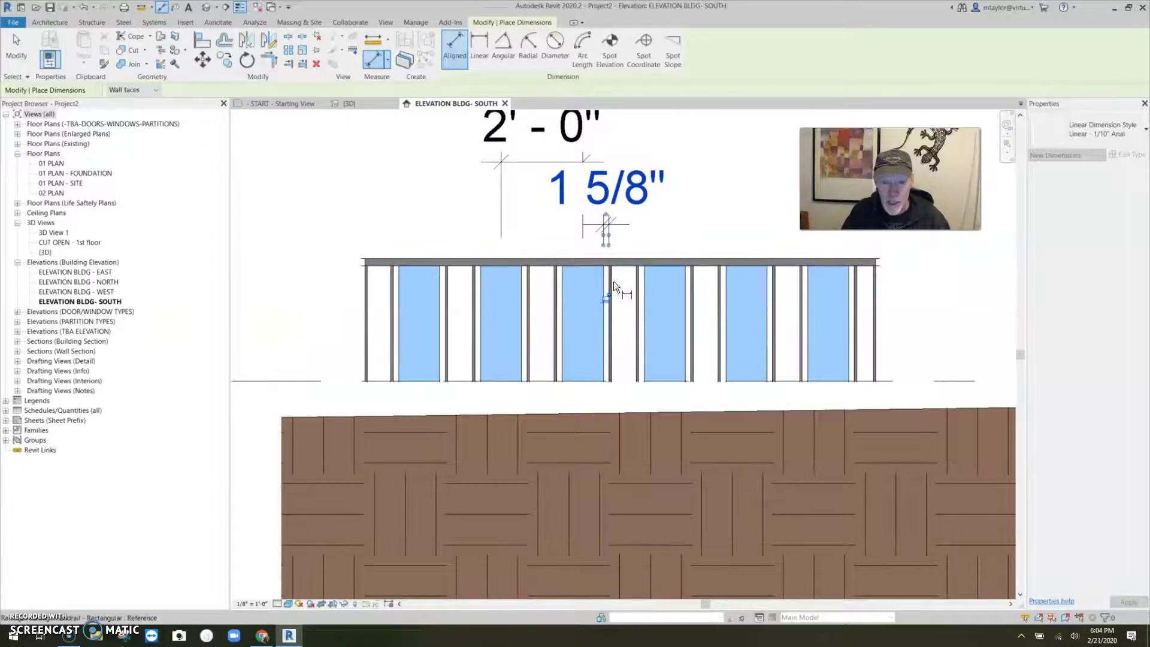
pyautogui.press('Escape')
pyautogui.press('Escape')
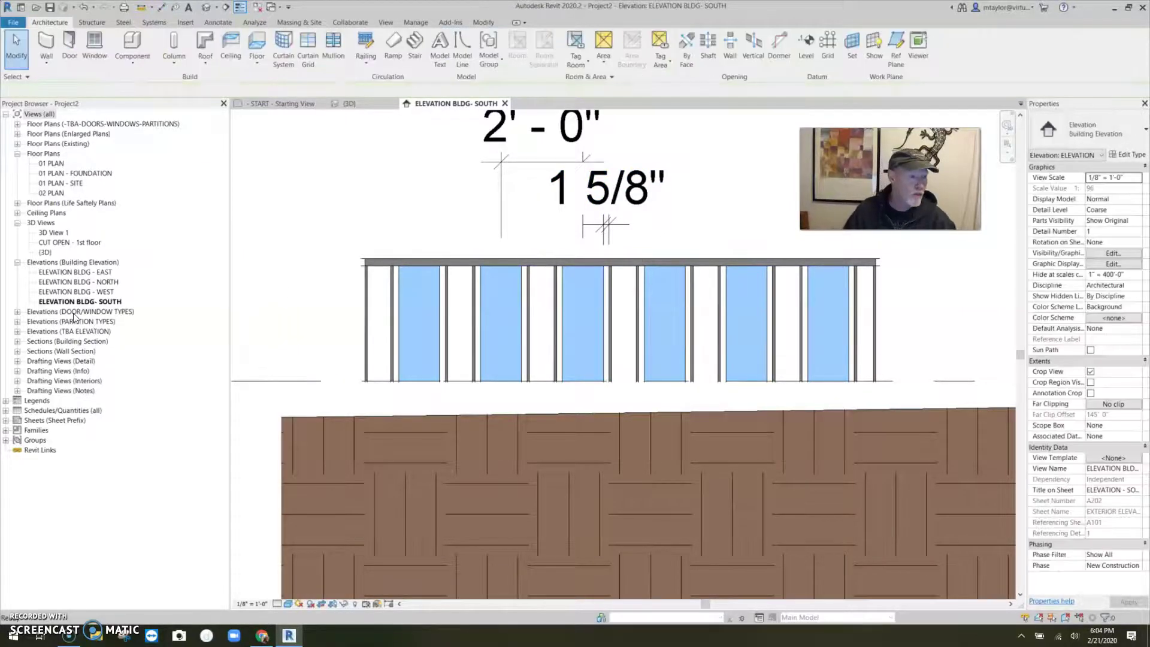
# Step: Open the "glass panel for our railing" family for editing from the project's railing families
pyautogui.click(5, 430)
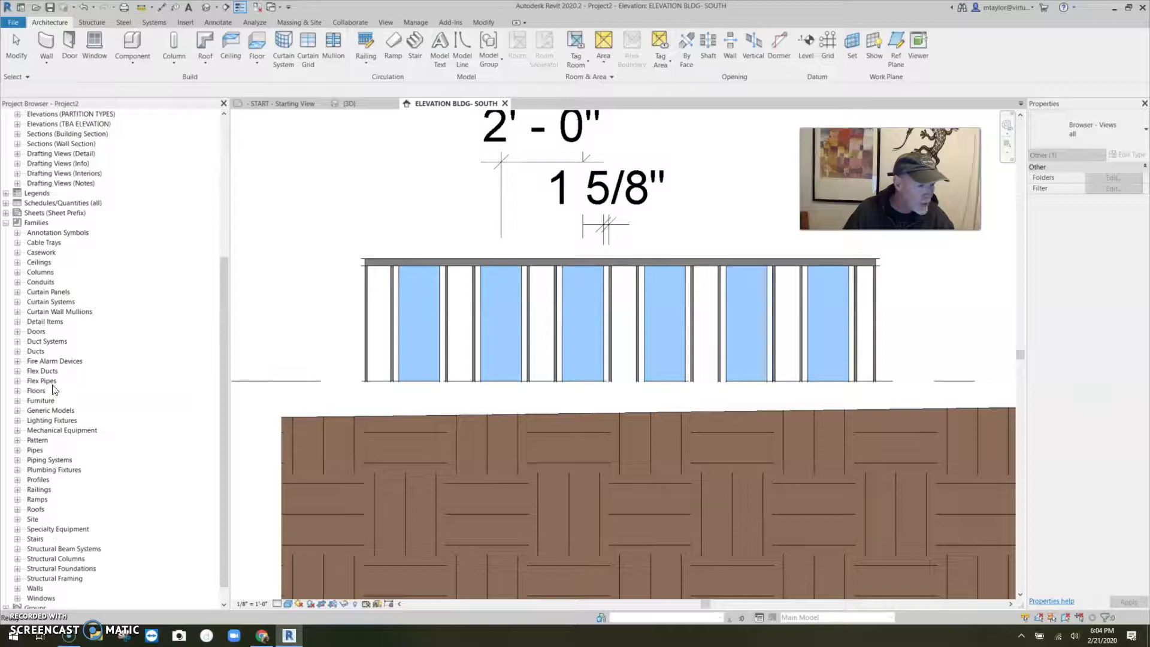
pyautogui.click(17, 489)
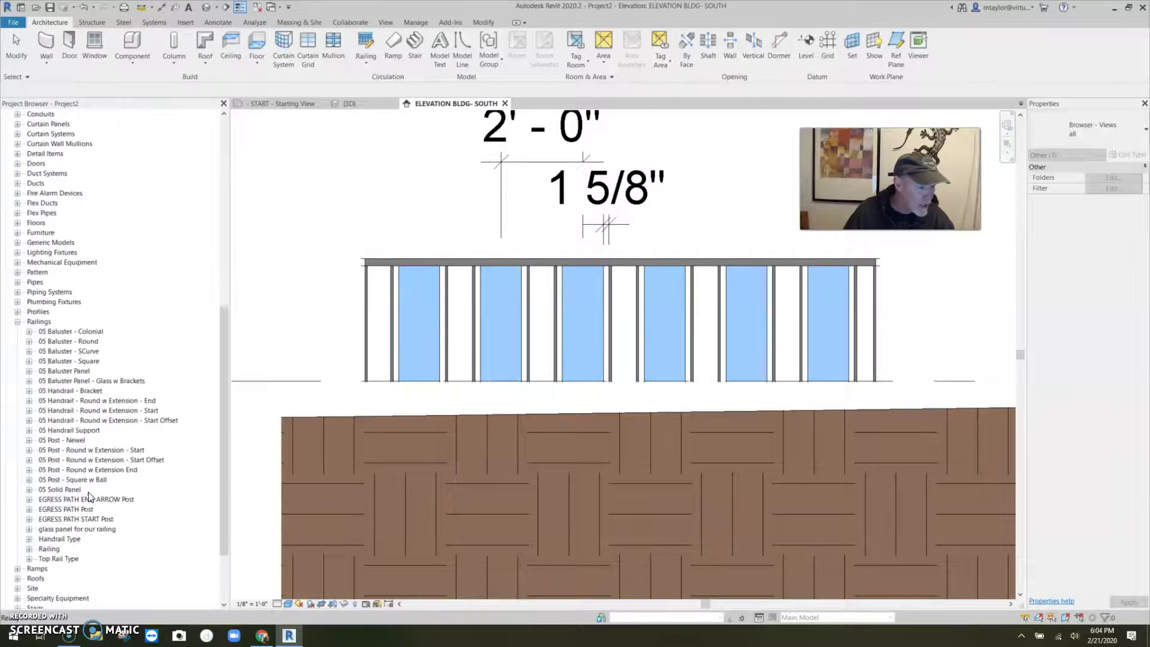
pyautogui.click(66, 529)
pyautogui.click(72, 530)
pyautogui.rightClick(87, 534)
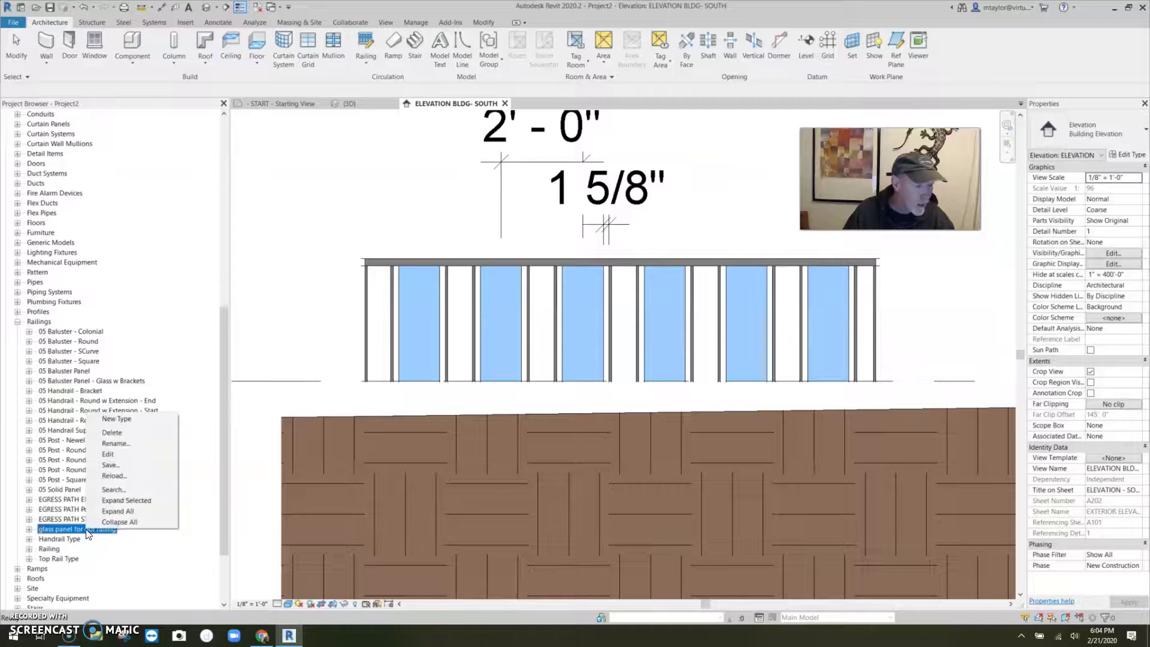
pyautogui.click(108, 454)
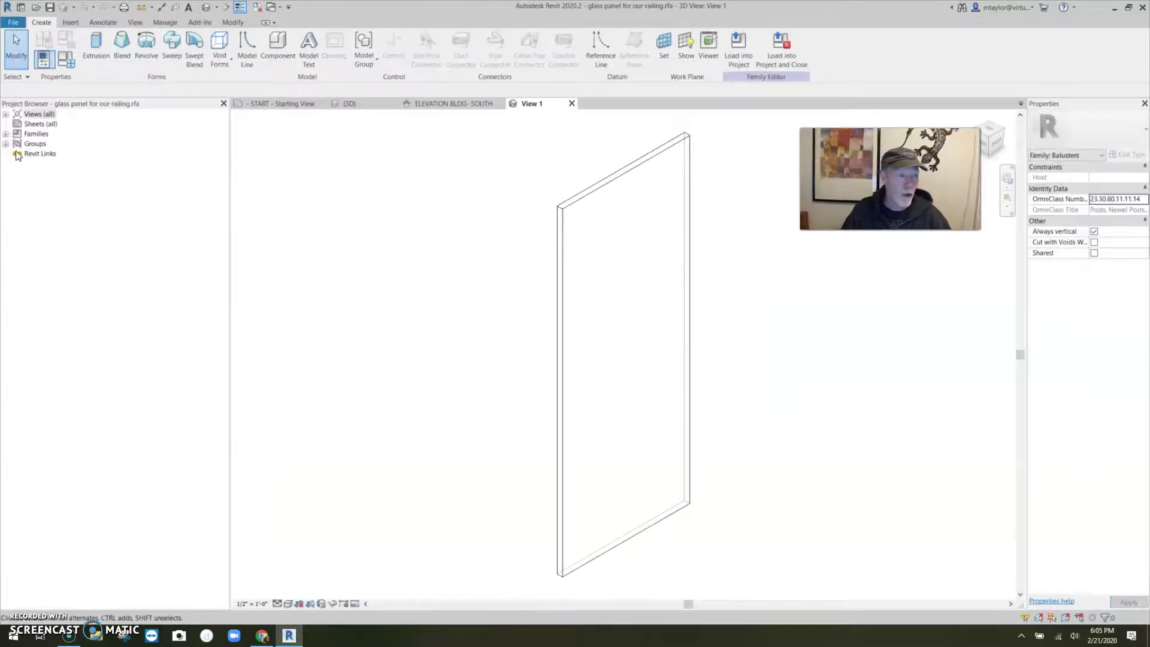
# Step: Display the Left elevation view of the glass panel family
pyautogui.click(6, 114)
pyautogui.click(17, 153)
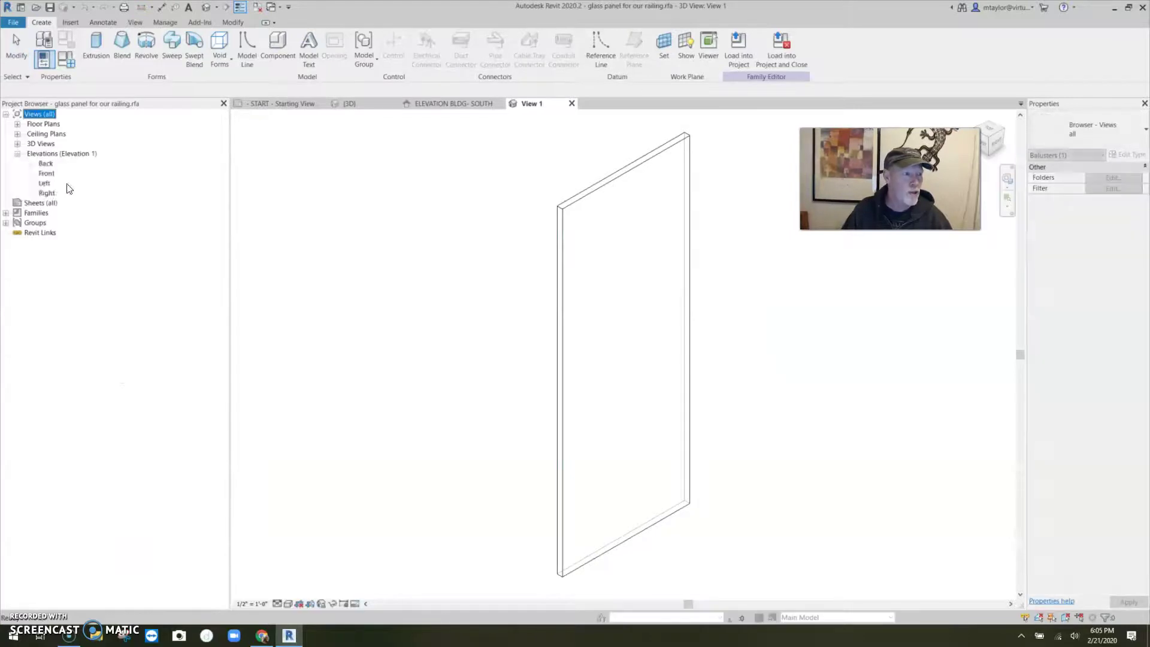
pyautogui.doubleClick(49, 182)
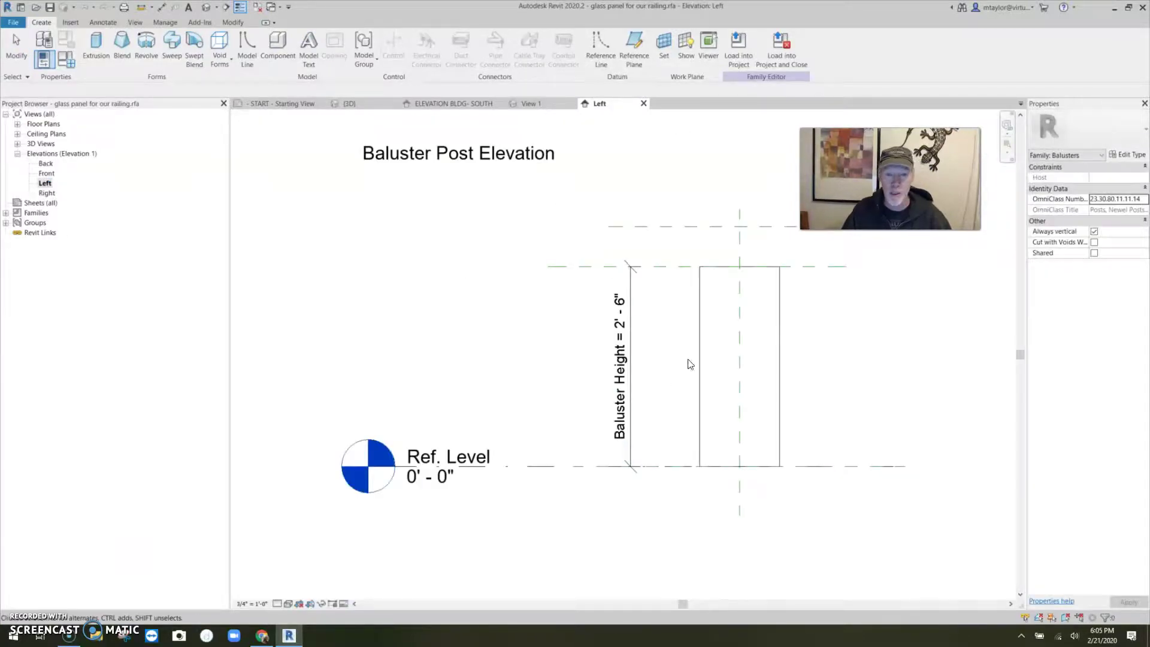
# Step: Start an extrusion and sketch a 1 5/8" horizontal line outward from the panel's right edge, near its upper end
pyautogui.moveTo(527, 361); pyautogui.dragTo(482, 360, button='middle')
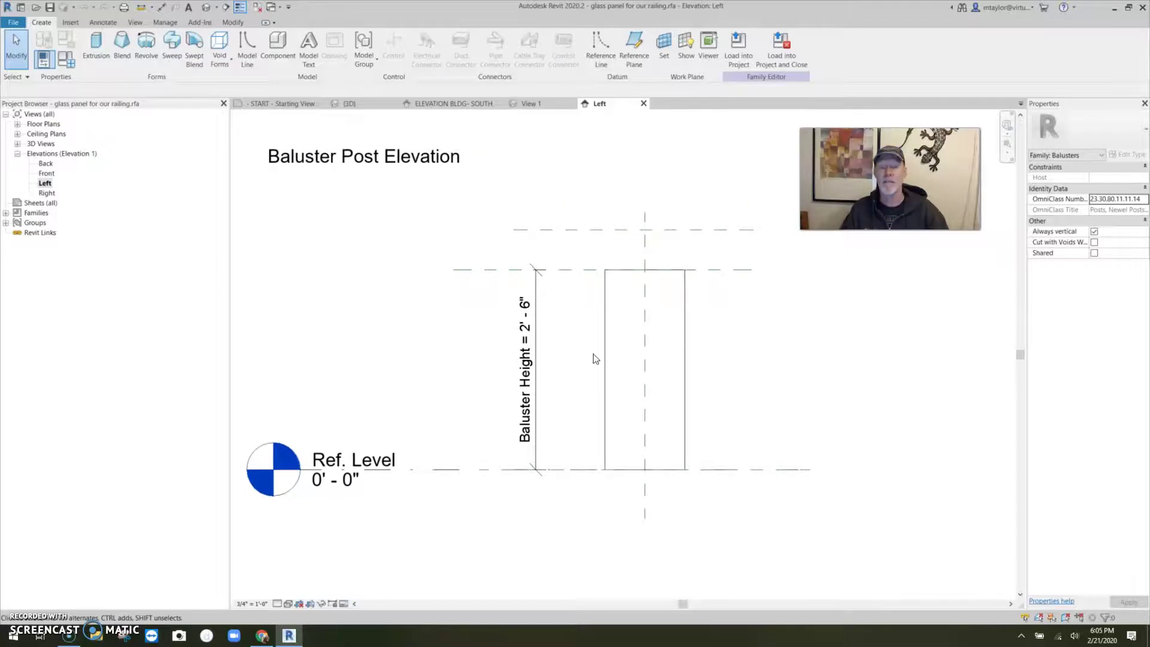
pyautogui.moveTo(822, 419); pyautogui.dragTo(693, 418, button='middle')
pyautogui.scroll(3, 557, 290)
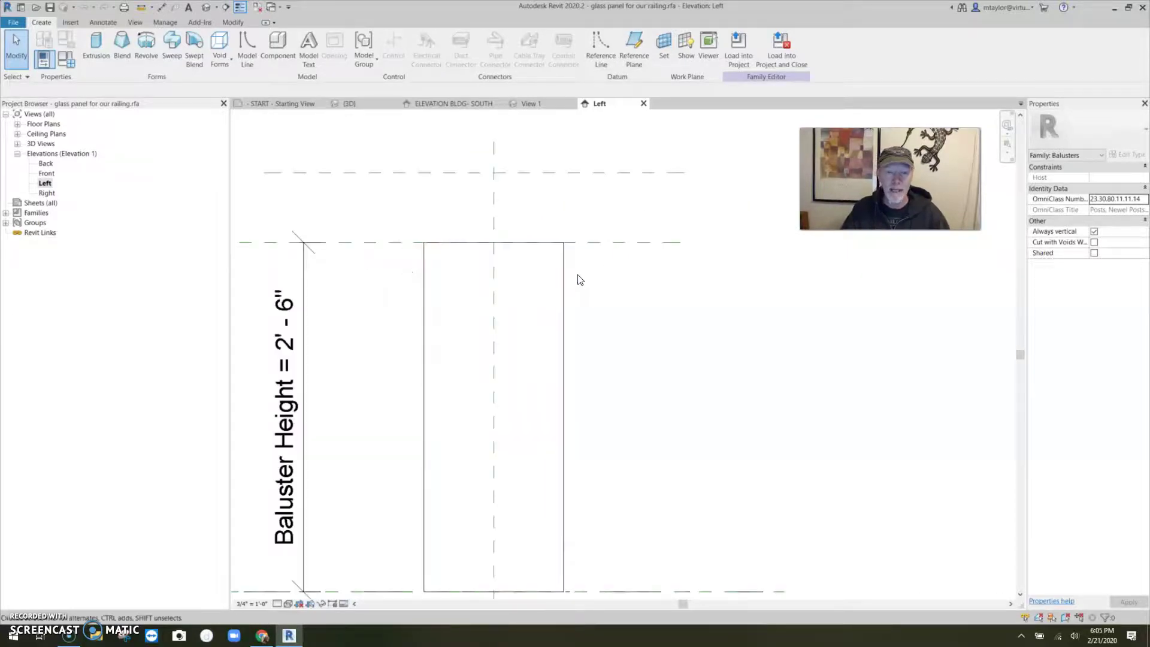
pyautogui.click(95, 50)
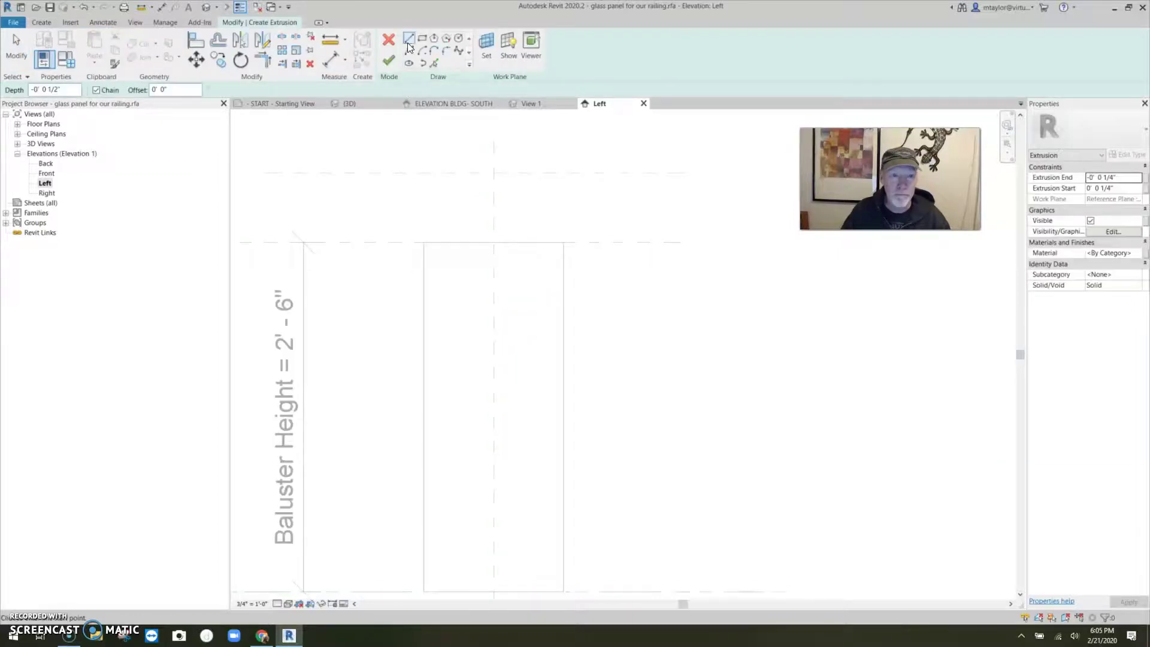
pyautogui.click(409, 38)
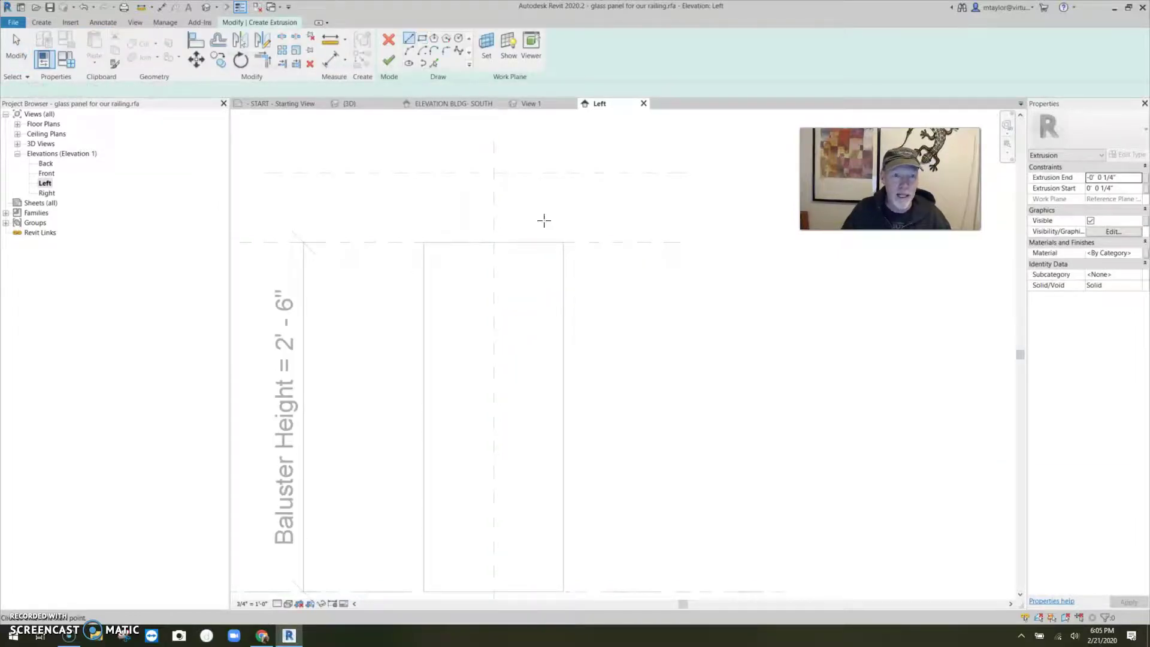
pyautogui.click(563, 289)
pyautogui.write('1 5/8')
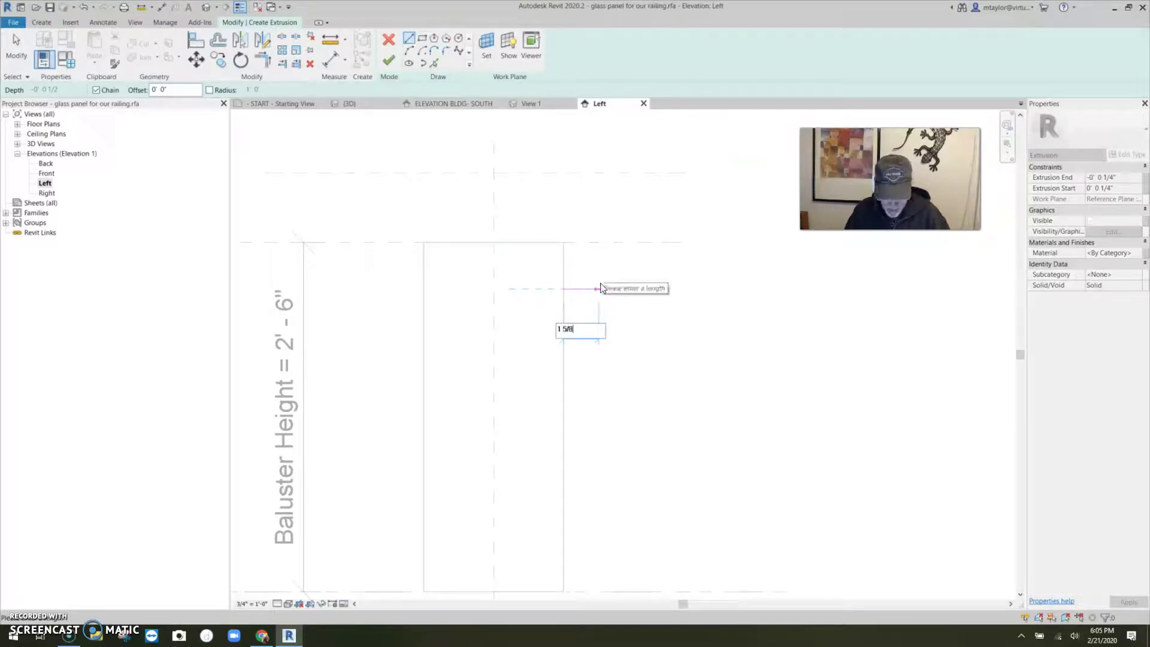
pyautogui.press('Return')
# Step: Close the bracket outline as a rectangle 2" high and about 2 3/4" wide that overlaps the panel's right edge
pyautogui.scroll(2, 581, 298)
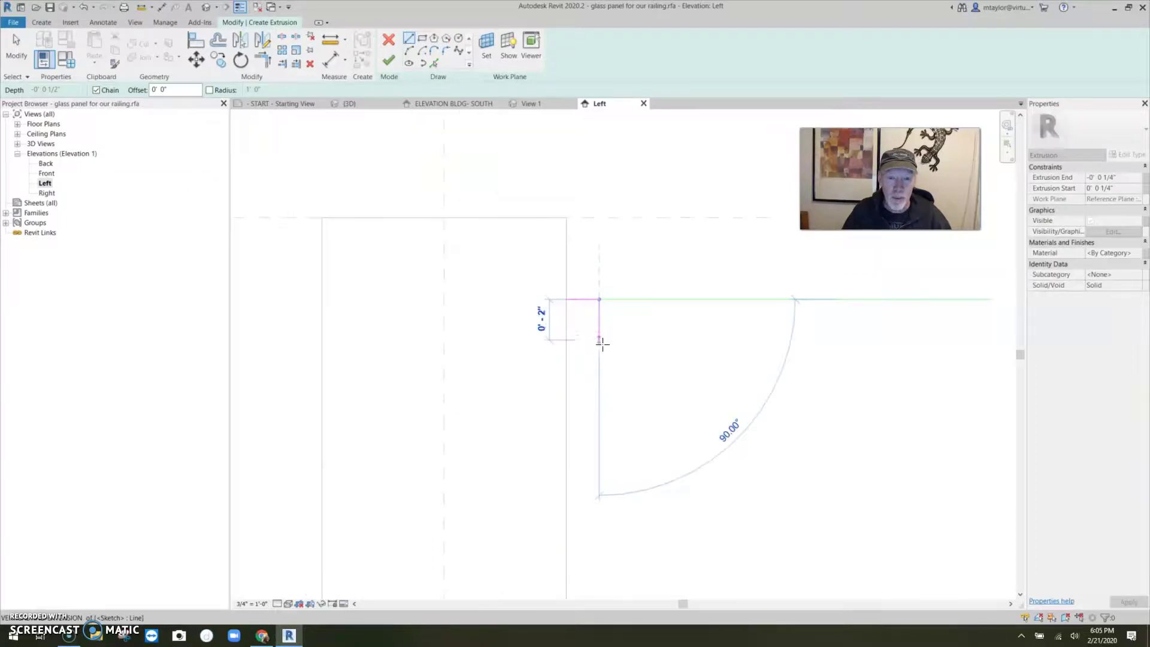
pyautogui.click(599, 339)
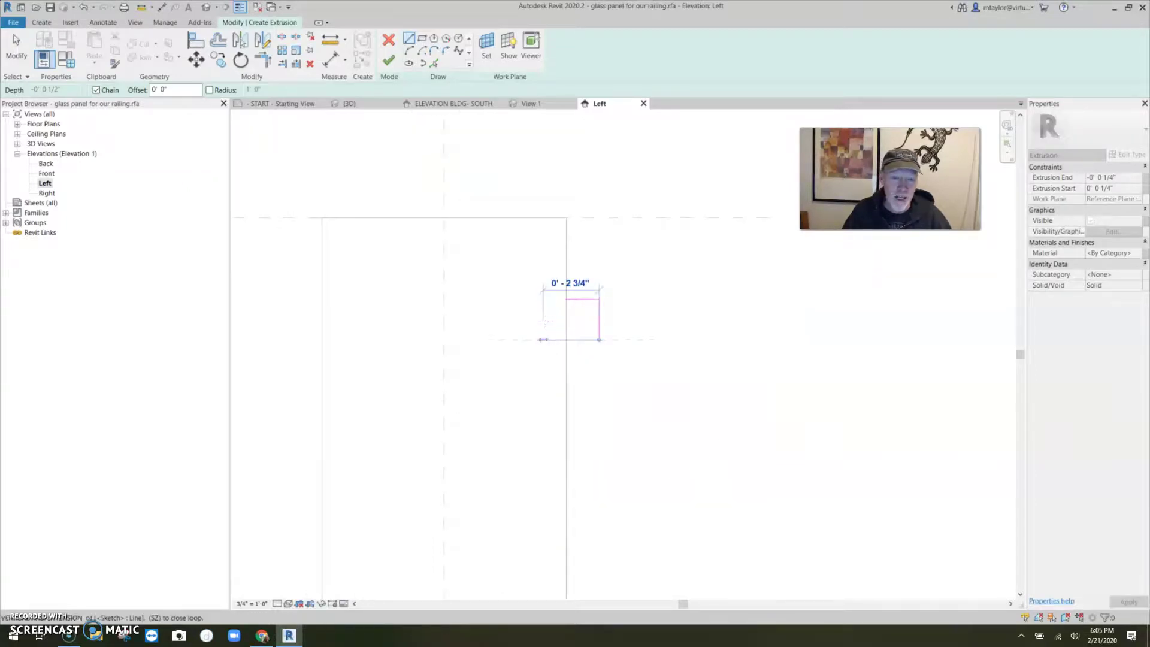
pyautogui.click(543, 340)
pyautogui.click(544, 299)
pyautogui.click(599, 300)
pyautogui.press('Escape')
pyautogui.press('Escape')
# Step: Copy the rectangular bracket outline straight down to the lower part of the panel's right edge
pyautogui.scroll(-2, 599, 305)
pyautogui.scroll(-2, 665, 326)
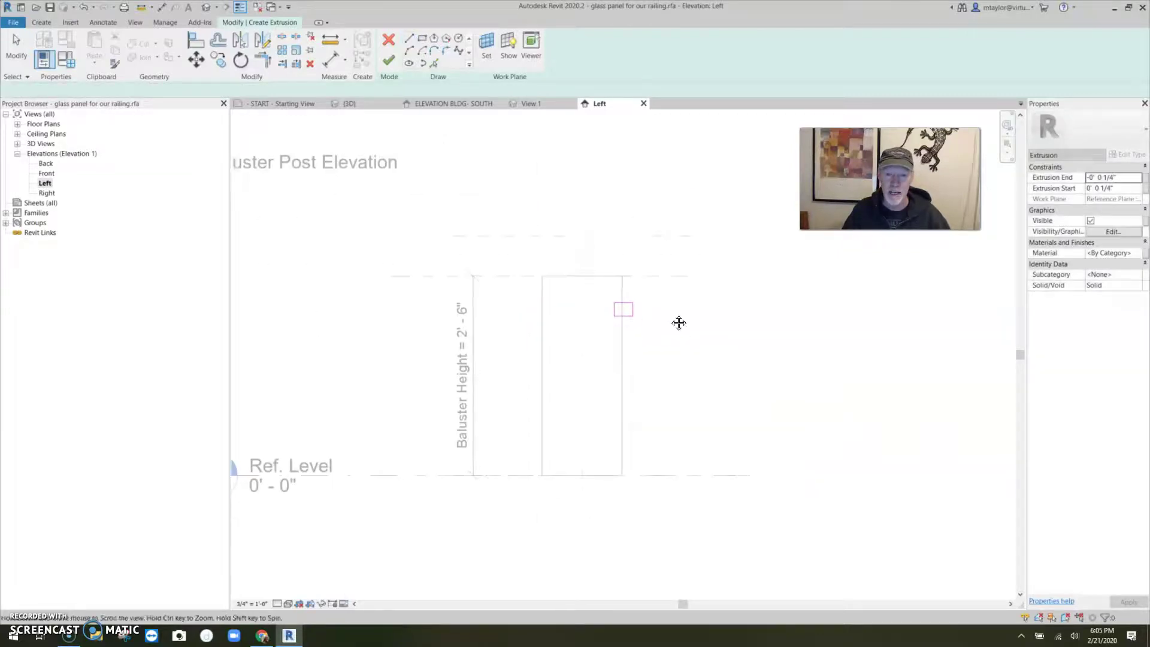
pyautogui.moveTo(678, 323); pyautogui.dragTo(672, 313, button='middle')
pyautogui.moveTo(597, 281); pyautogui.dragTo(644, 324)
pyautogui.press('m')
pyautogui.press('v')
pyautogui.click(651, 306)
pyautogui.click(648, 446)
pyautogui.press('Escape')
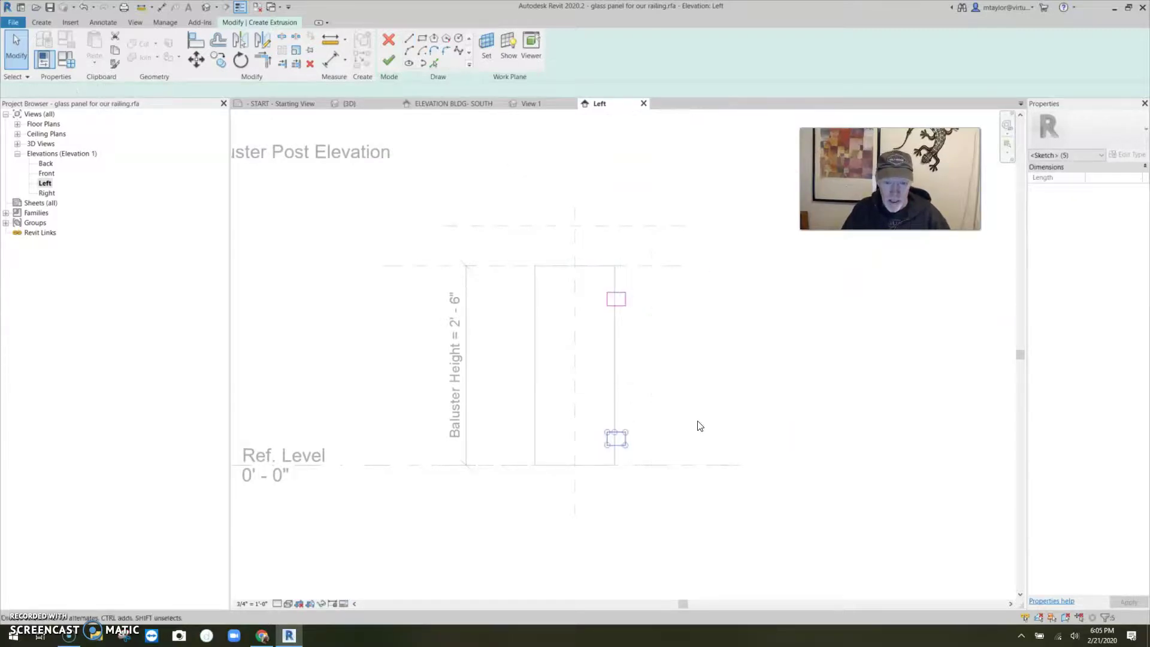
# Step: Mirror both bracket outlines about the panel's vertical centre plane onto its opposite edge
pyautogui.moveTo(597, 273); pyautogui.dragTo(651, 474)
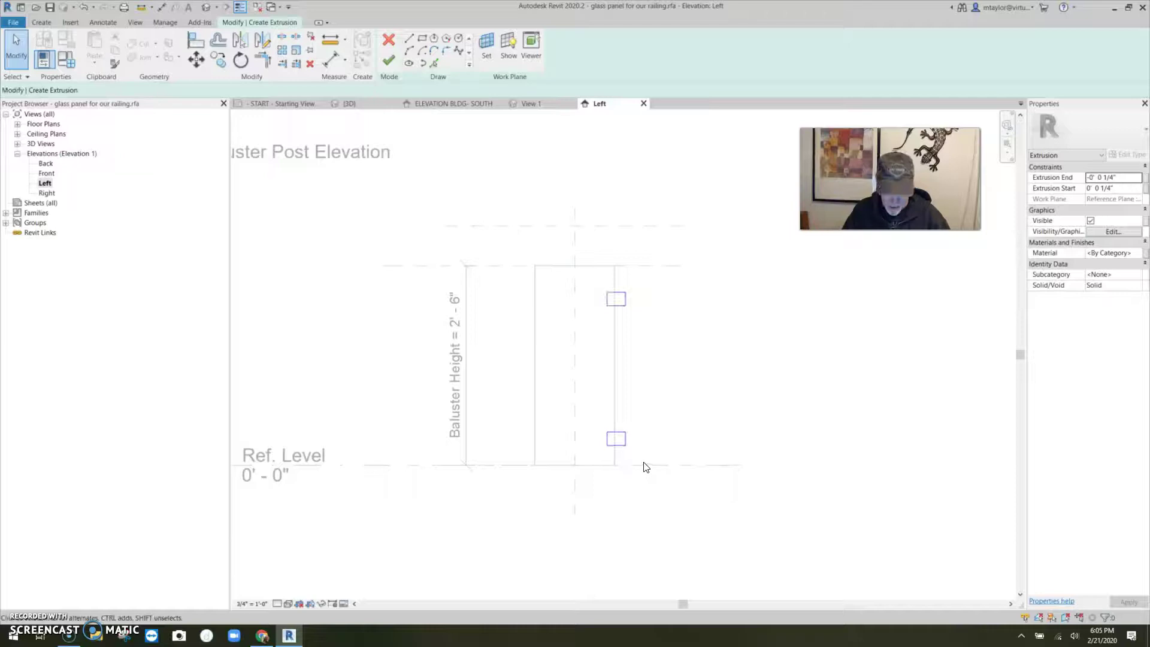
pyautogui.click(573, 372)
pyautogui.press('Escape')
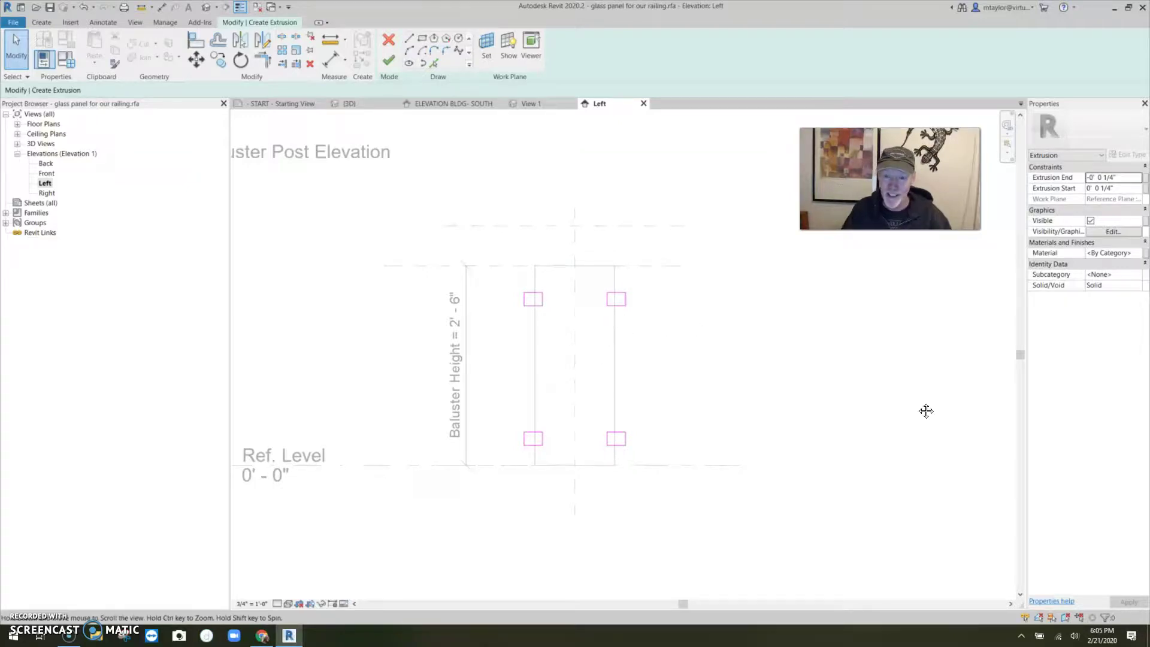
# Step: Set the bracket extrusion's start to 1/2" and its end to -1/2", and finish the extrusion
pyautogui.moveTo(891, 303); pyautogui.dragTo(822, 291, button='middle')
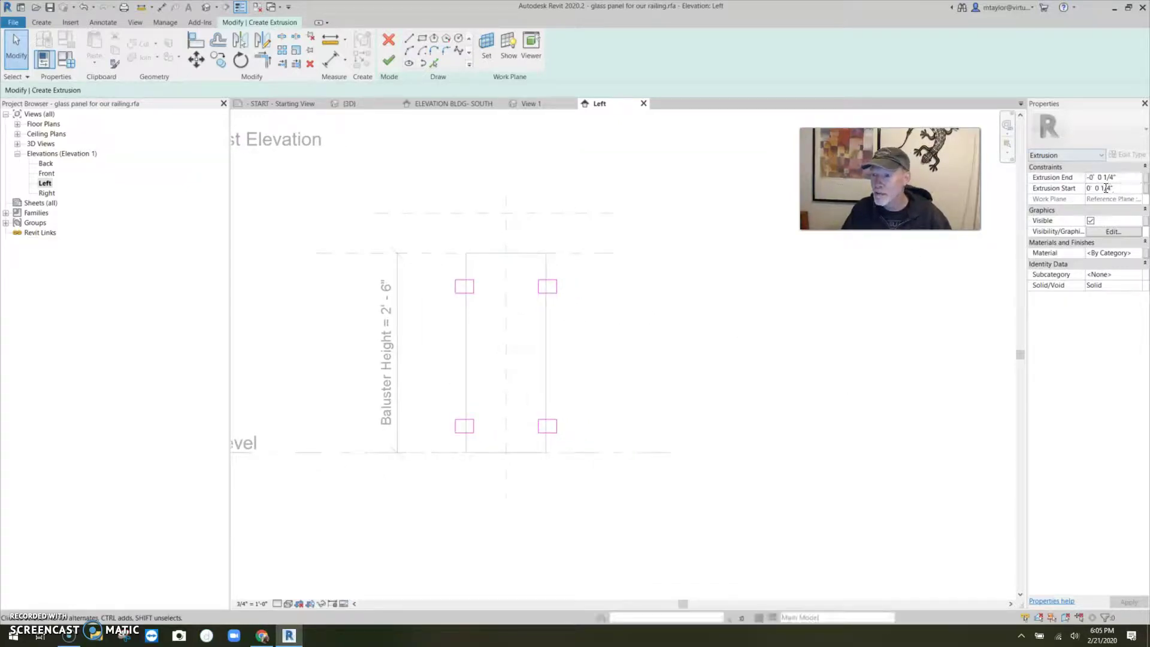
pyautogui.write('2')
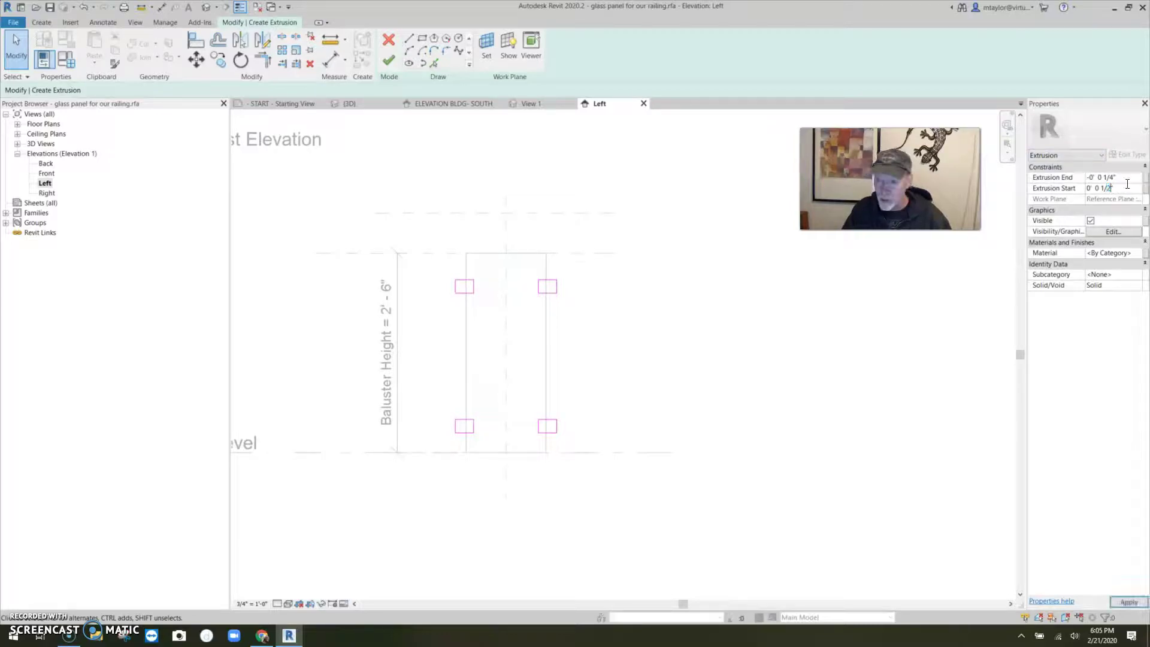
pyautogui.click(1111, 176)
pyautogui.write('2')
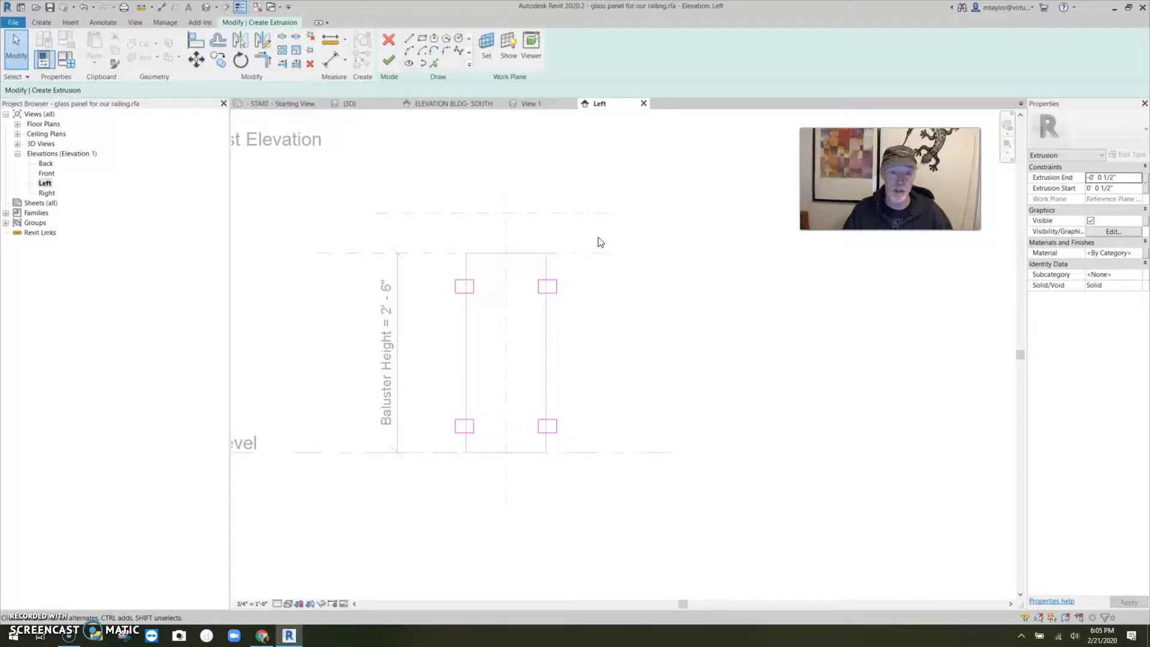
pyautogui.click(391, 60)
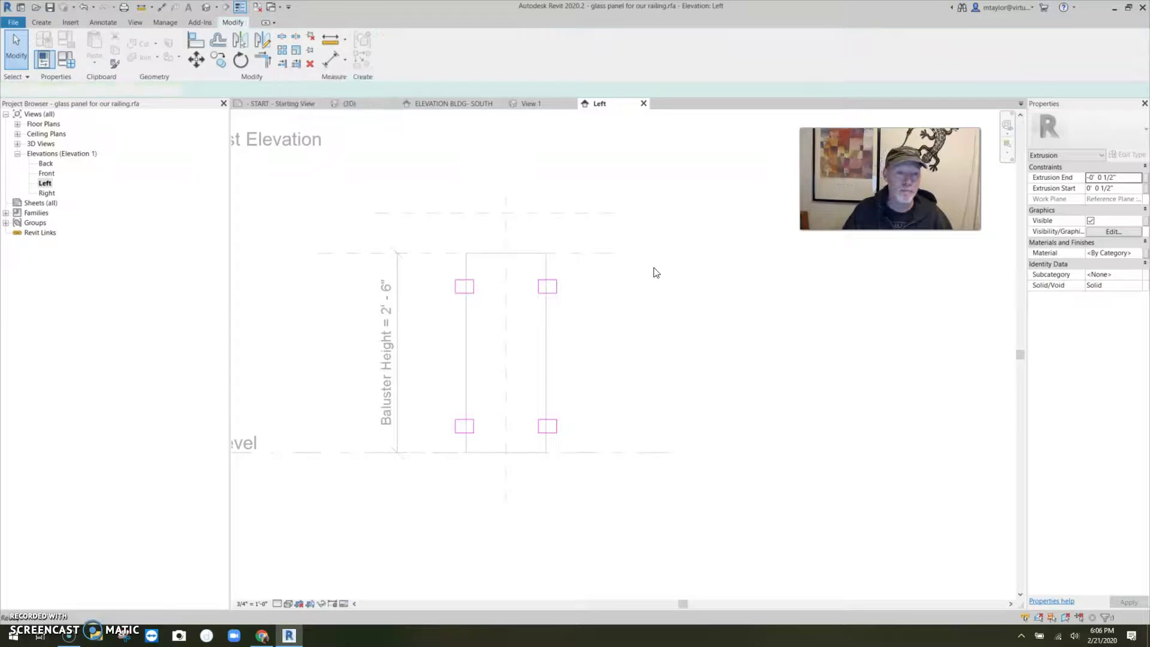
# Step: Load the glass panel family with brackets into Project2, replacing the version used in the railing
pyautogui.click(575, 48)
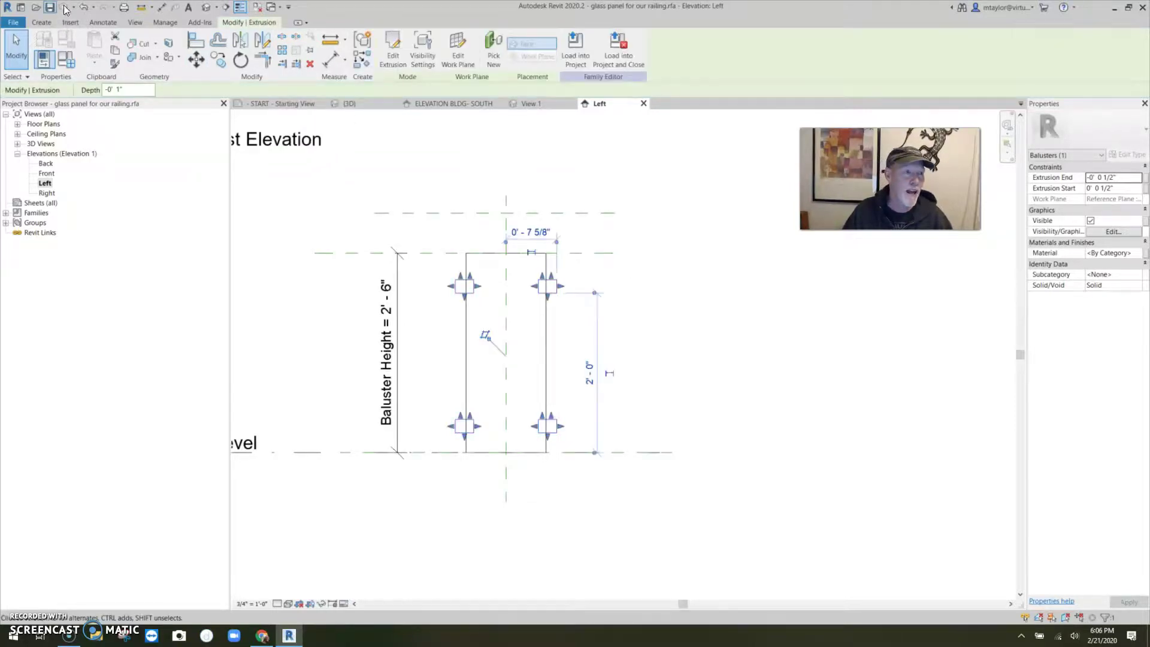
pyautogui.click(557, 324)
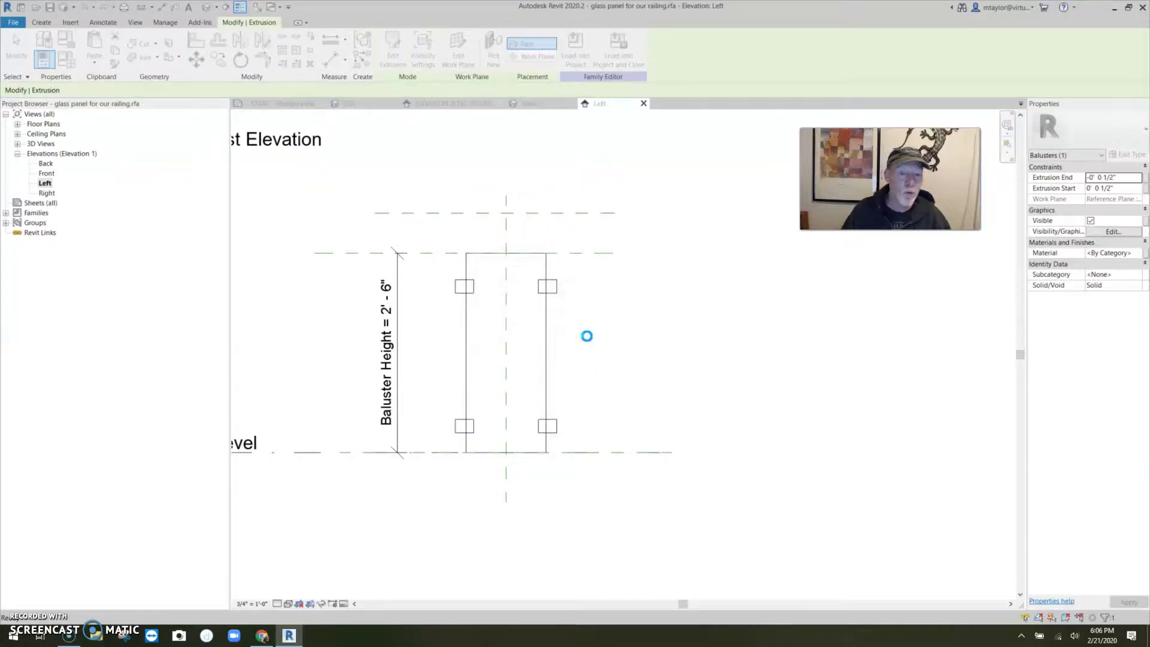
pyautogui.click(431, 59)
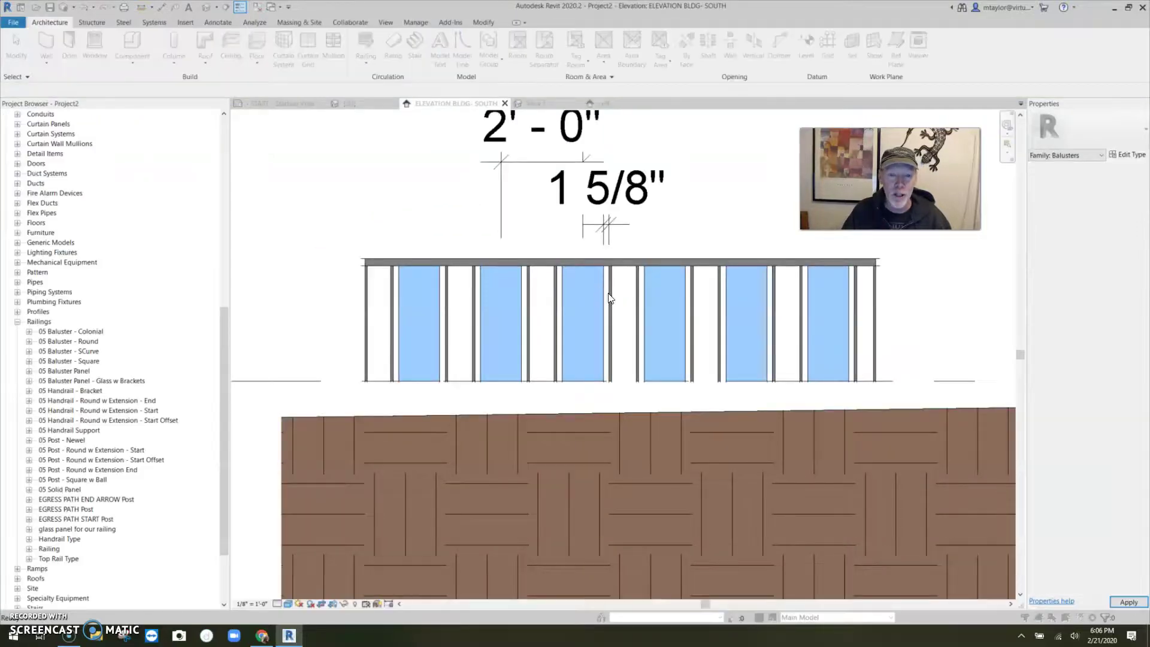
pyautogui.click(555, 294)
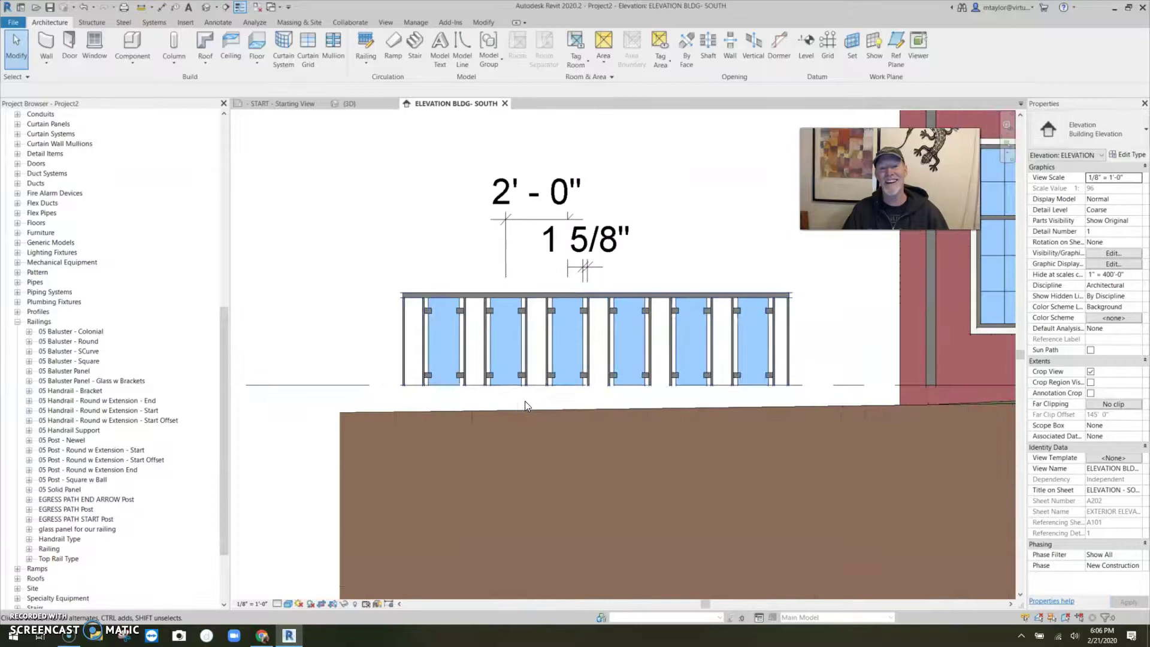
# Step: Examine the railing in the 3D view and review its type's baluster placement pattern, closing the settings without changes
pyautogui.click(346, 103)
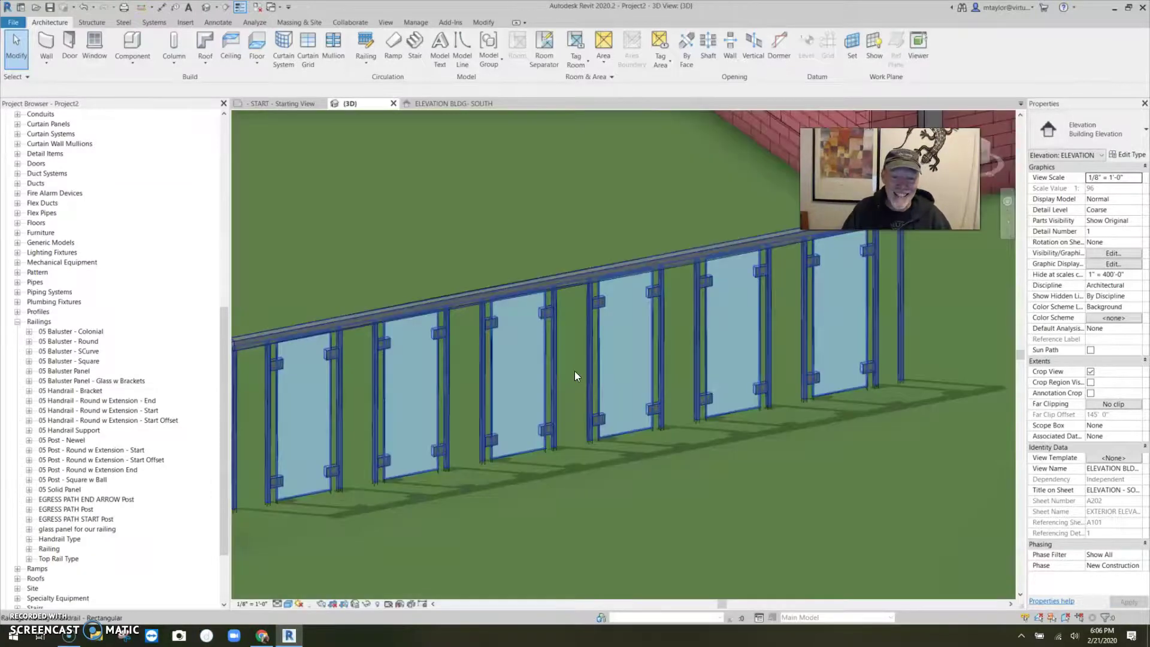
pyautogui.keyDown('shift'); pyautogui.moveTo(574, 371); pyautogui.dragTo(593, 485, button='middle'); pyautogui.keyUp('shift')
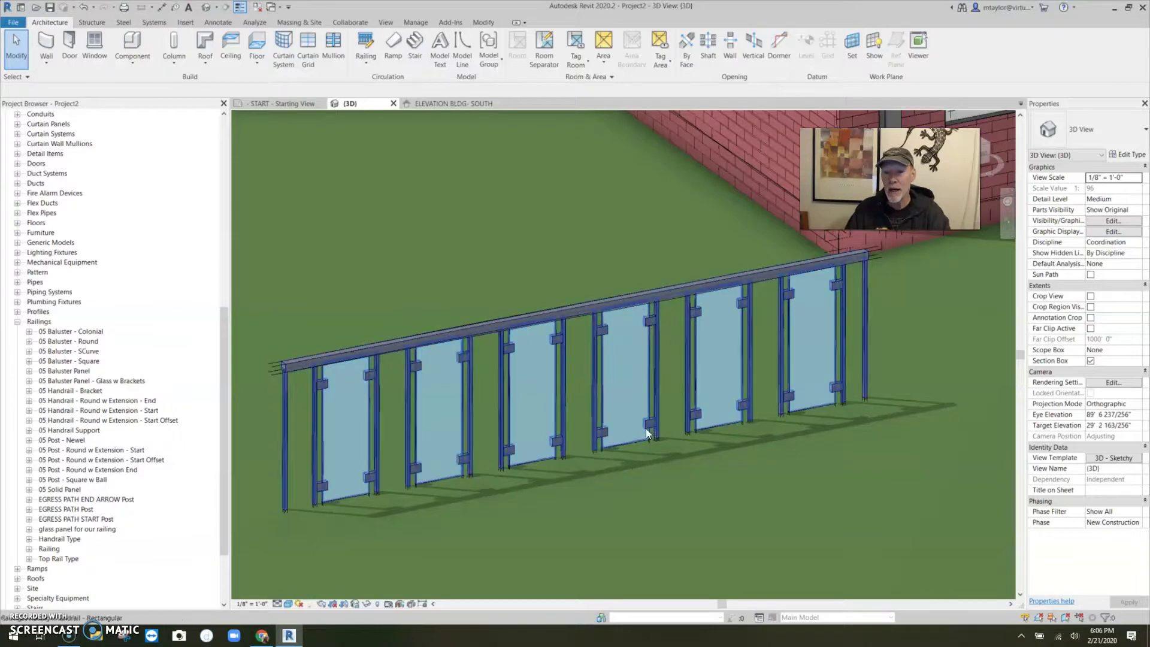
pyautogui.click(674, 329)
pyautogui.click(1127, 155)
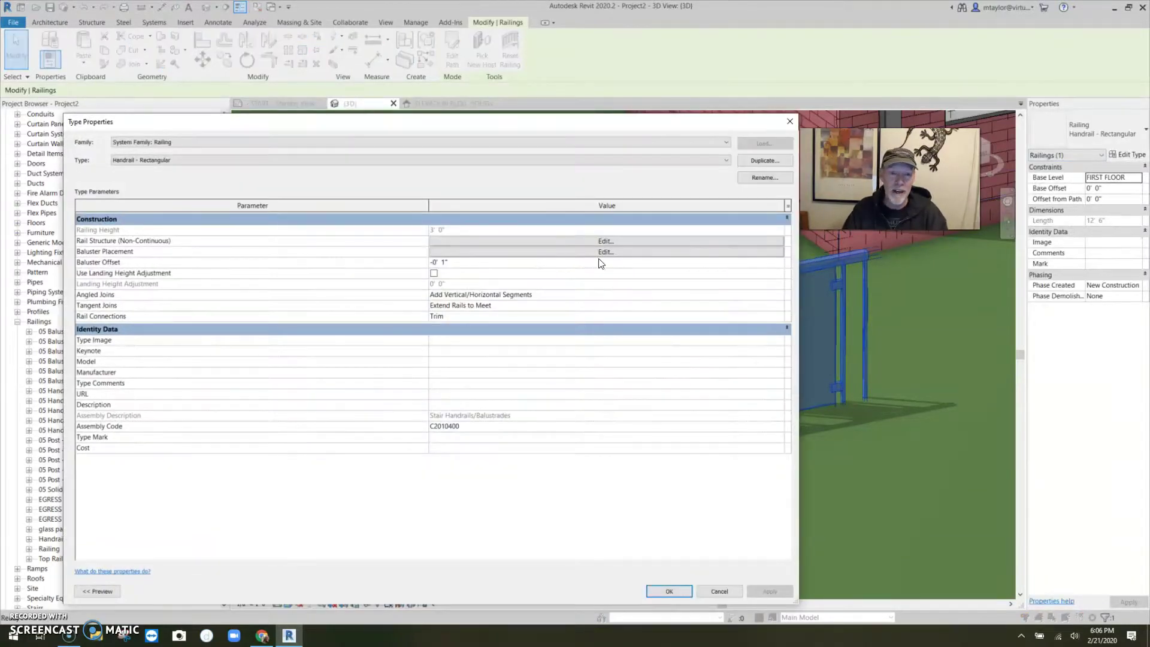
pyautogui.click(600, 254)
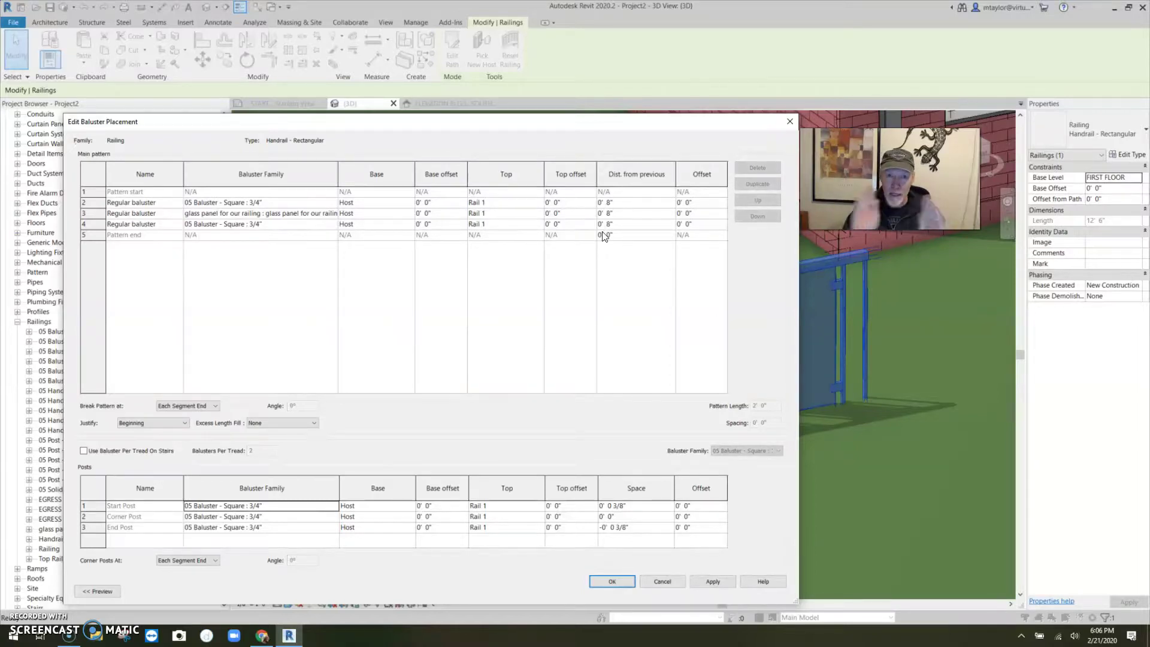
pyautogui.click(665, 581)
pyautogui.click(719, 591)
pyautogui.click(628, 500)
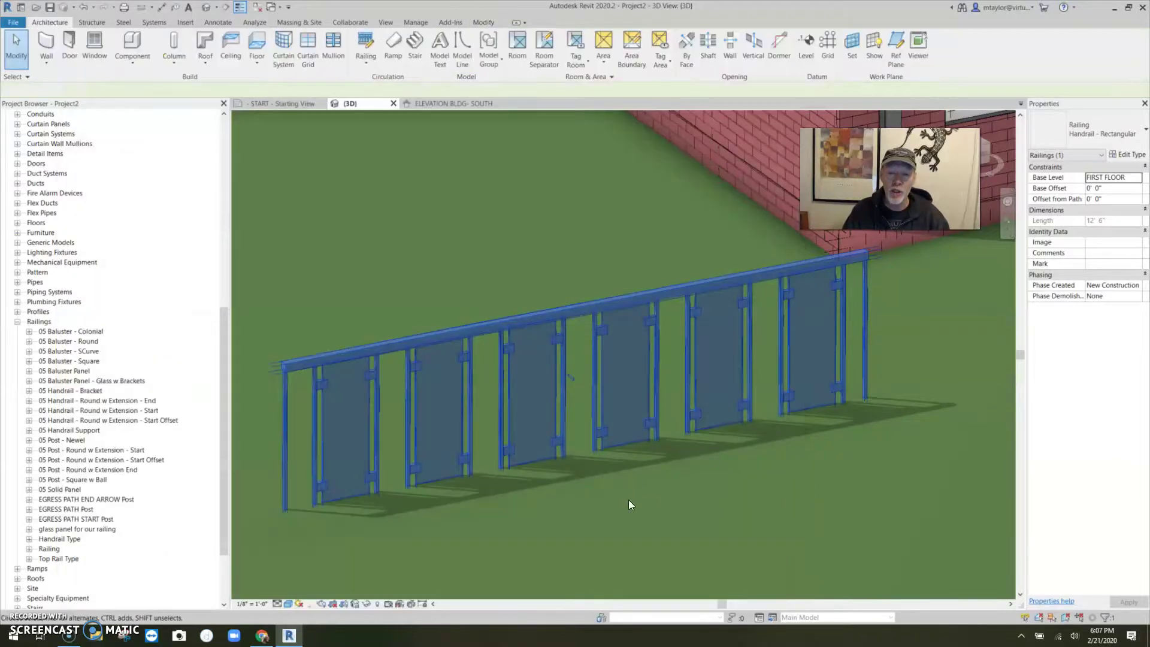
pyautogui.scroll(-1, 624, 508)
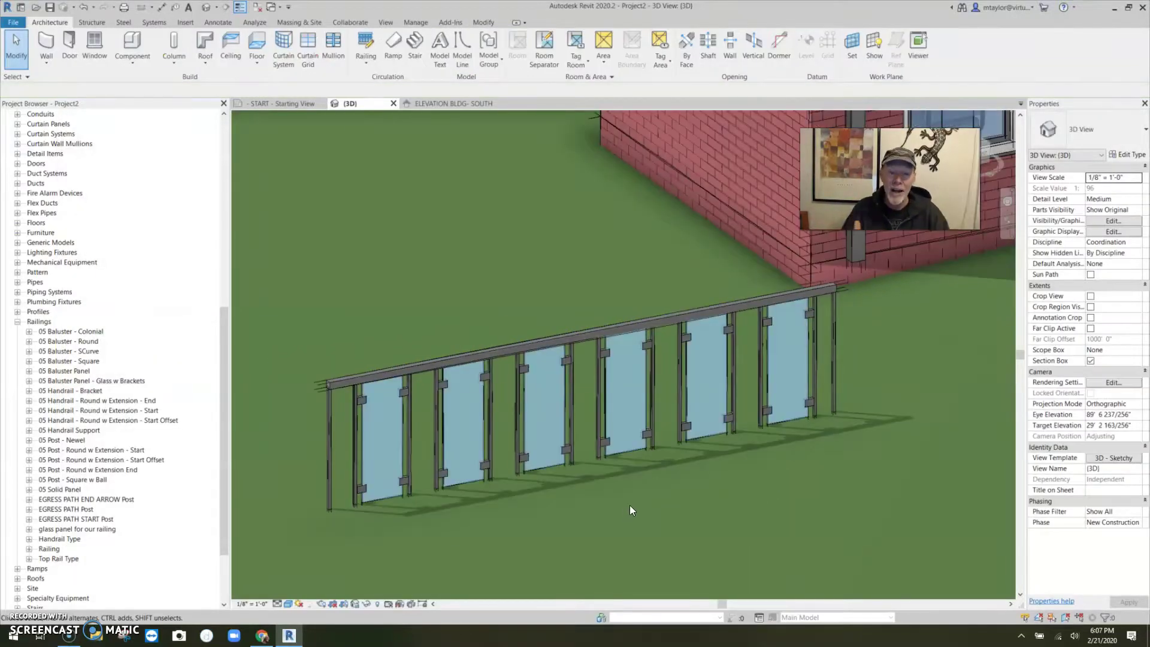